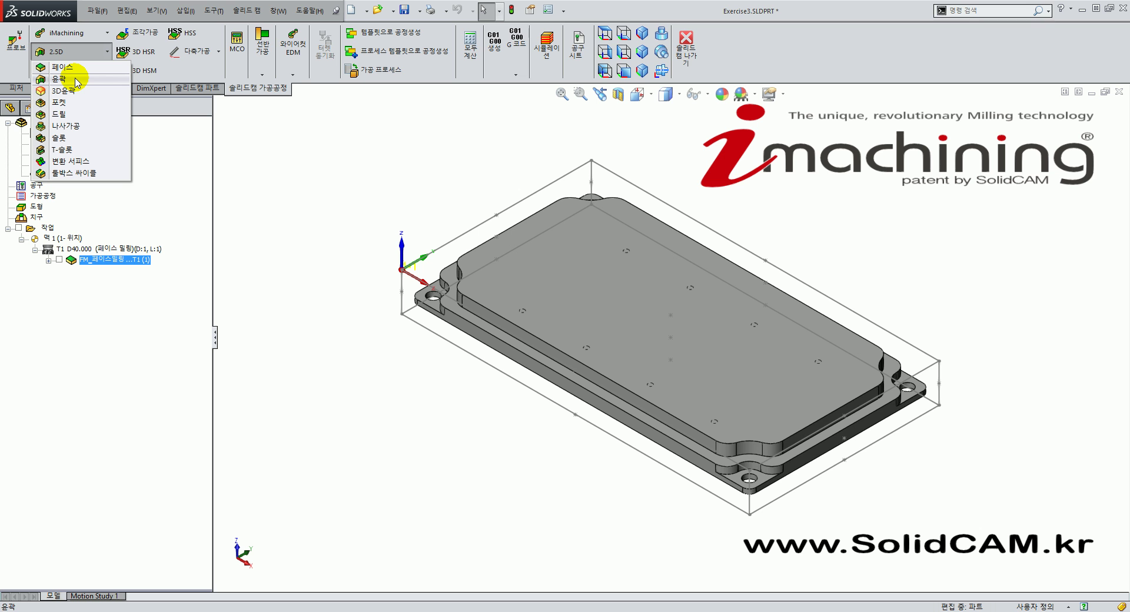
Start a 2.5D Profile (윤곽) operation and create a new geometry for it
{"action": "left_click", "coordinate": [75, 78]}
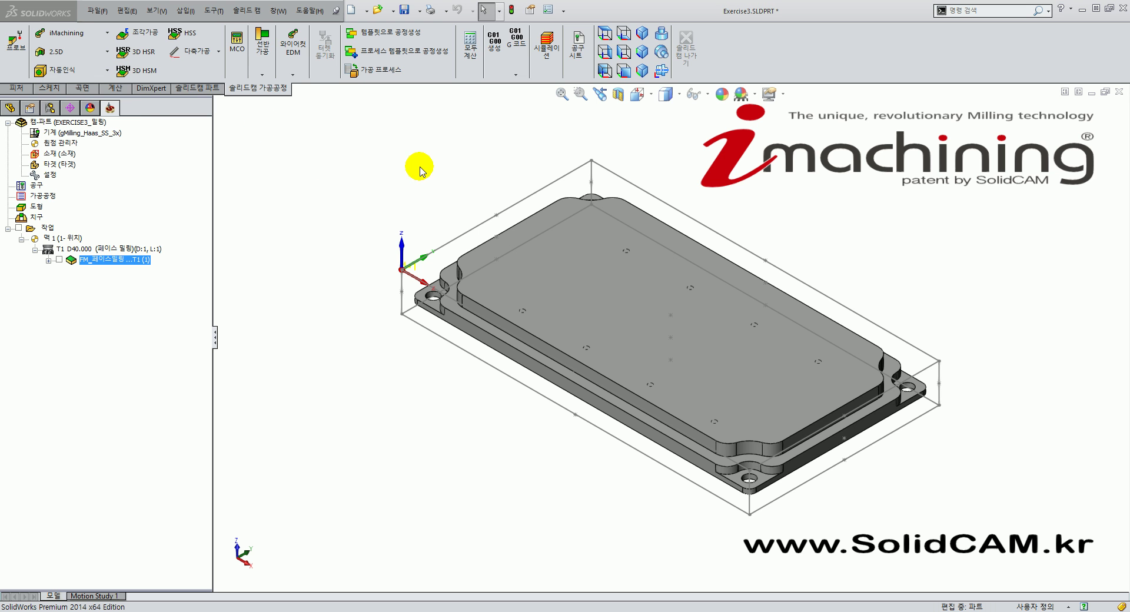
{"action": "mouse_move", "coordinate": [292, 46]}
{"action": "left_mouse_down"}
{"action": "mouse_move", "coordinate": [408, 47]}
{"action": "mouse_move", "coordinate": [475, 71]}
{"action": "mouse_move", "coordinate": [399, 72]}
{"action": "left_mouse_up"}
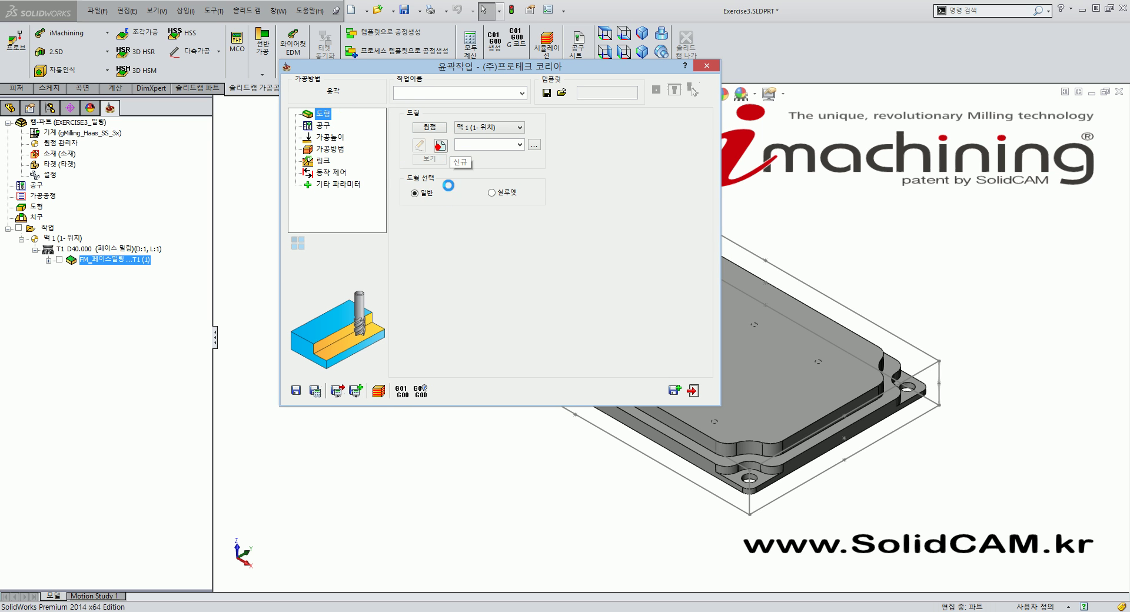
{"action": "left_click", "coordinate": [442, 147]}
{"action": "left_click_drag", "start_coordinate": [209, 201], "coordinate": [210, 287]}
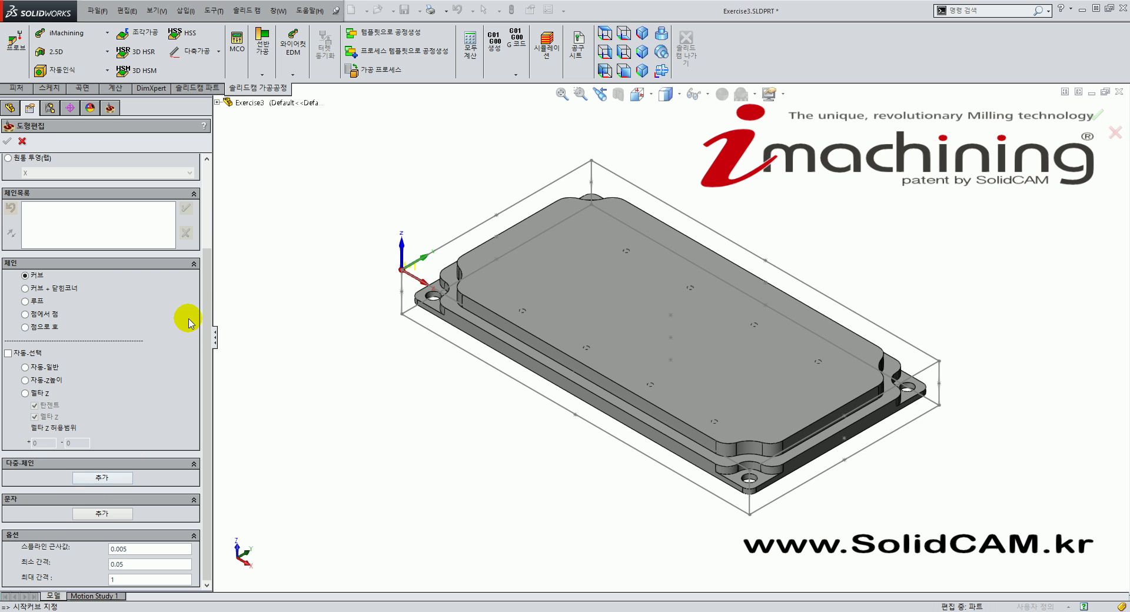
{"action": "left_click_drag", "start_coordinate": [209, 305], "coordinate": [225, 348]}
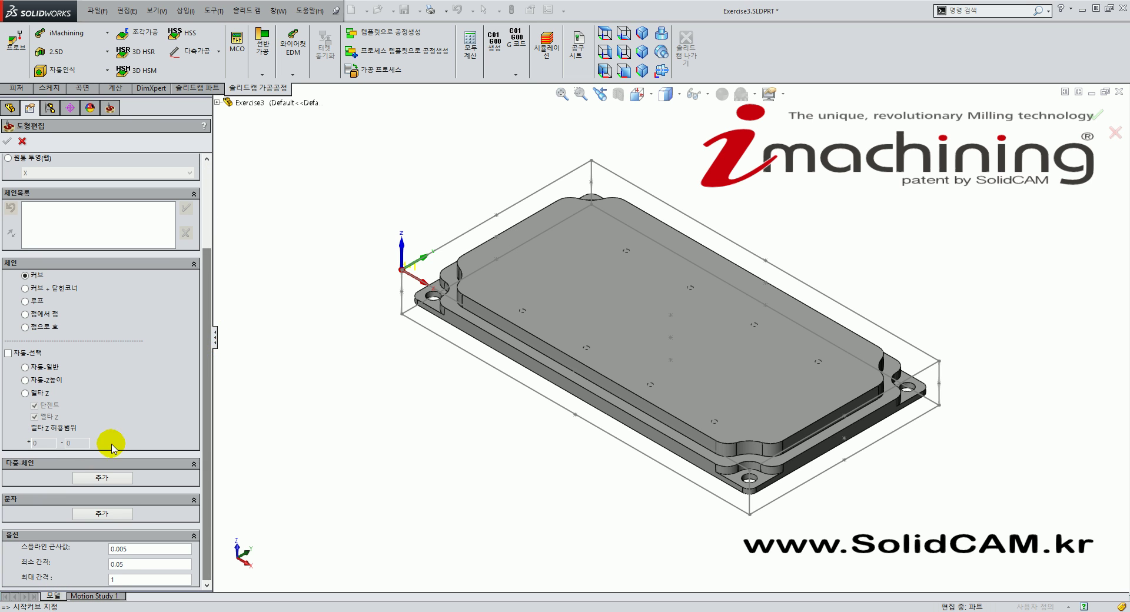
Add the outer edge loop of the part's top face as a chain through multi-chain selection
{"action": "left_click", "coordinate": [128, 482]}
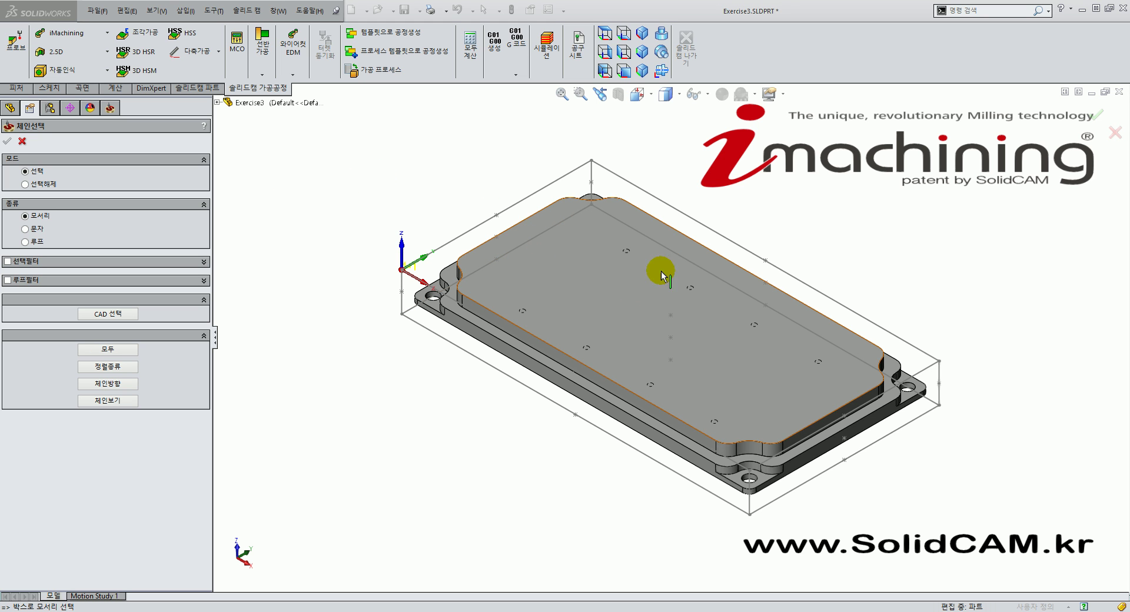
{"action": "left_click", "coordinate": [628, 325]}
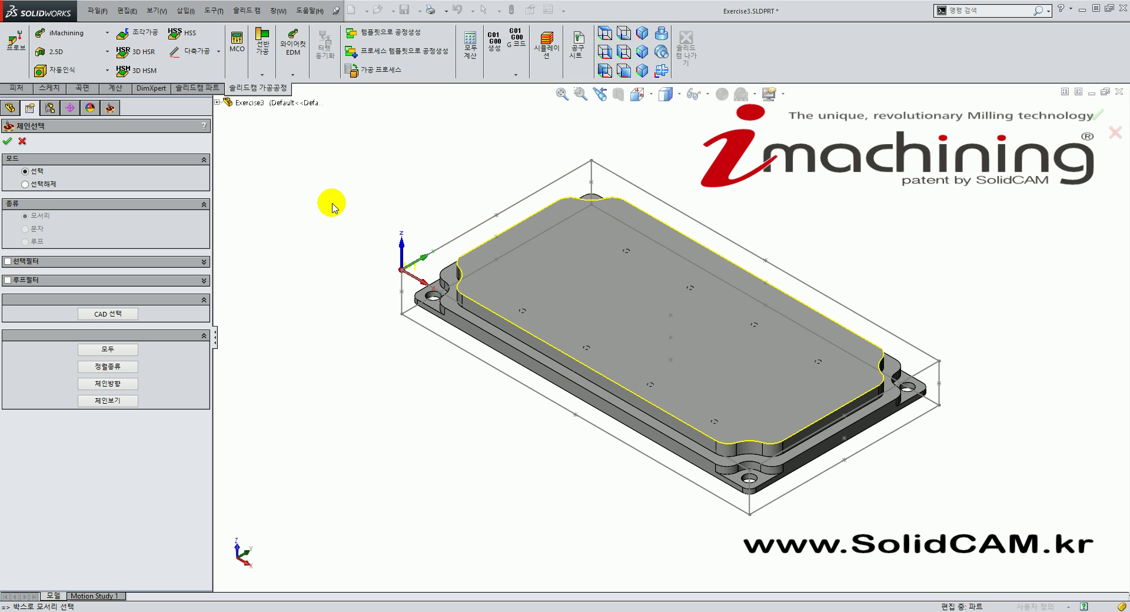
{"action": "left_click", "coordinate": [9, 142]}
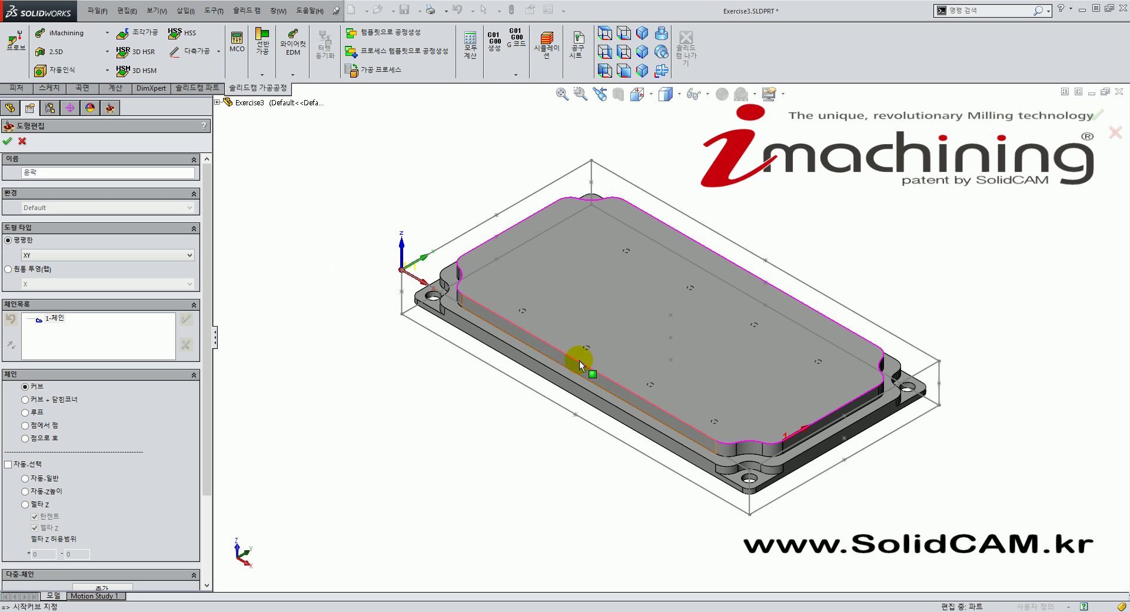
Reverse the direction of the top-face chain (1-체인)
{"action": "scroll", "coordinate": [771, 423], "scroll_direction": "down", "scroll_amount": 5}
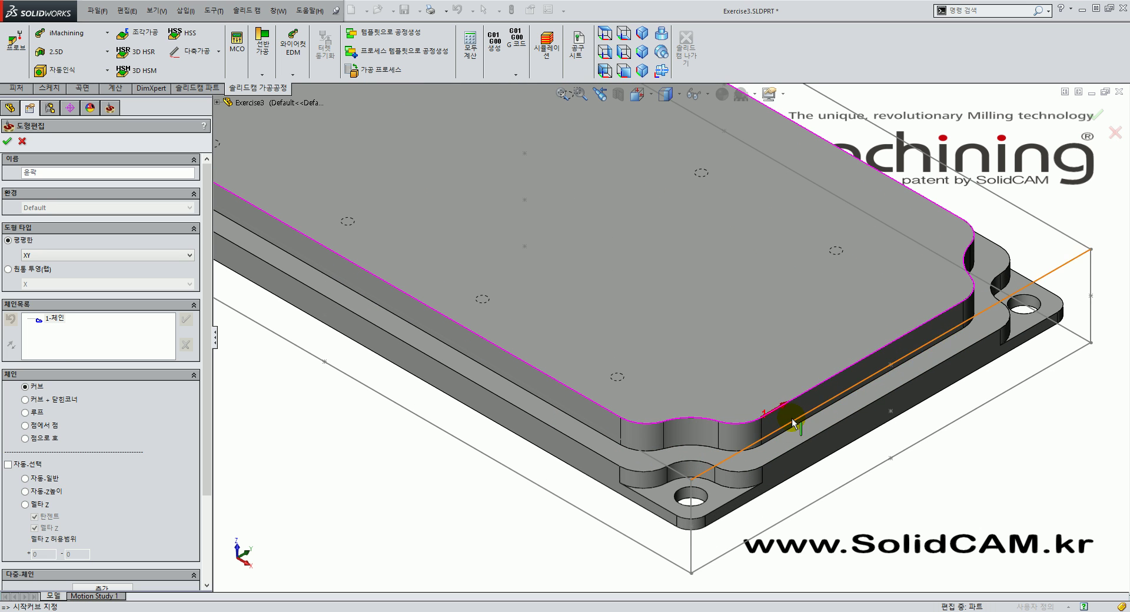
{"action": "scroll", "coordinate": [793, 424], "scroll_direction": "up", "scroll_amount": 3}
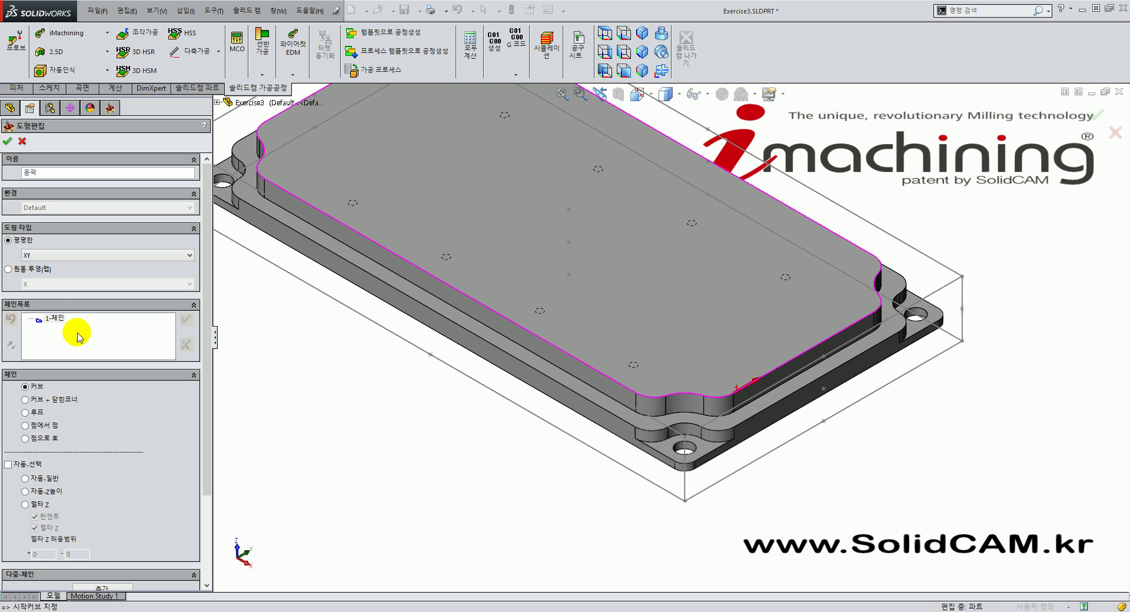
{"action": "scroll", "coordinate": [418, 414], "scroll_direction": "up", "scroll_amount": 4}
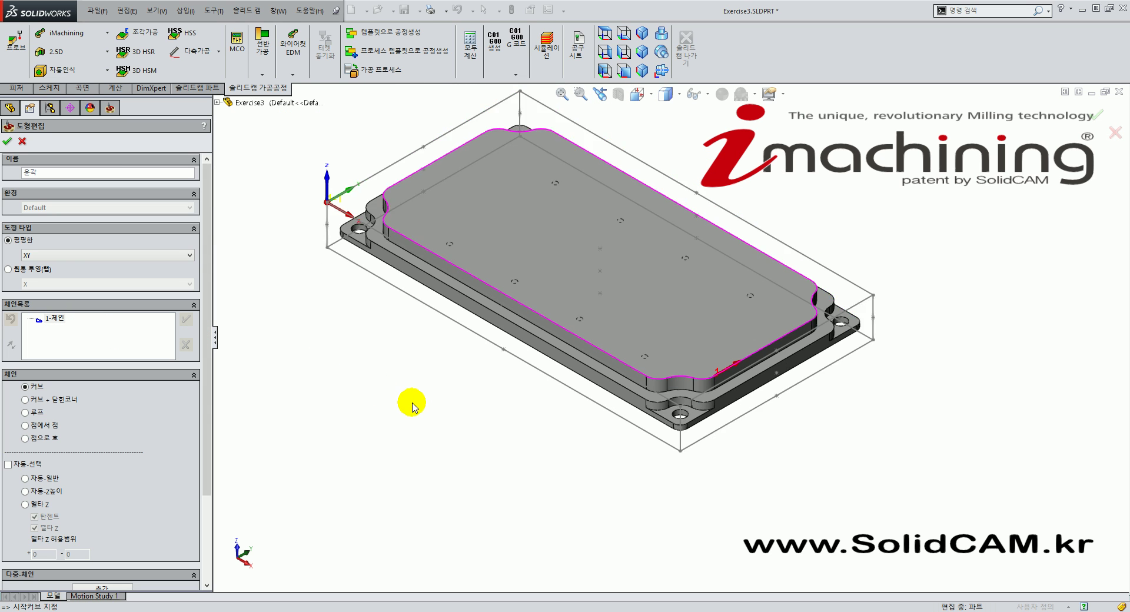
{"action": "scroll", "coordinate": [514, 243], "scroll_direction": "down", "scroll_amount": 3}
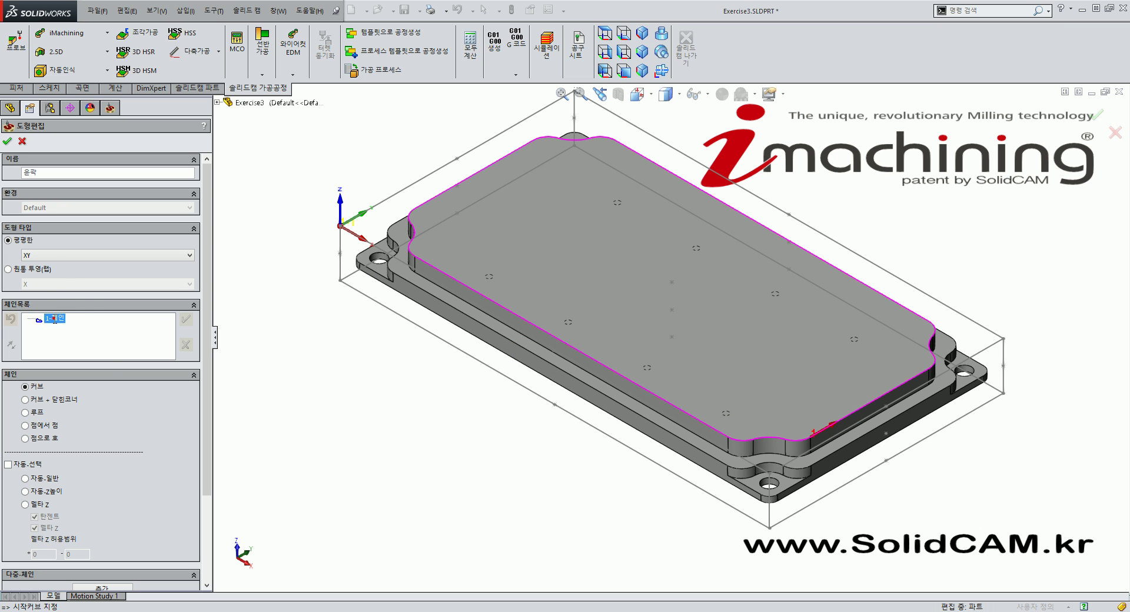
{"action": "left_click", "coordinate": [54, 321]}
{"action": "right_click", "coordinate": [58, 323]}
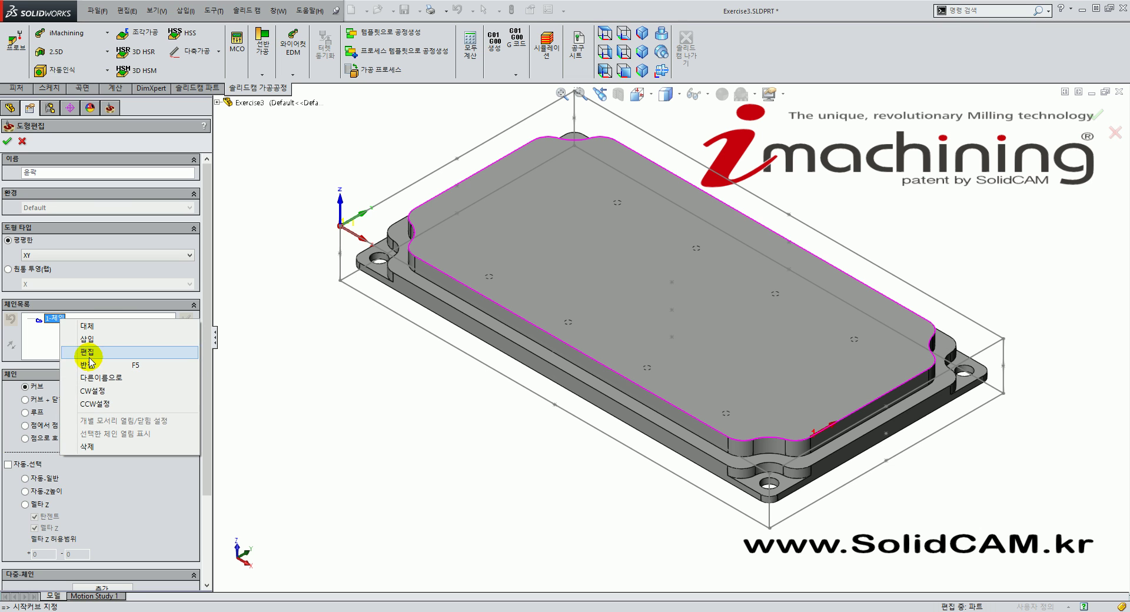
{"action": "left_click", "coordinate": [114, 365]}
{"action": "right_click", "coordinate": [58, 317]}
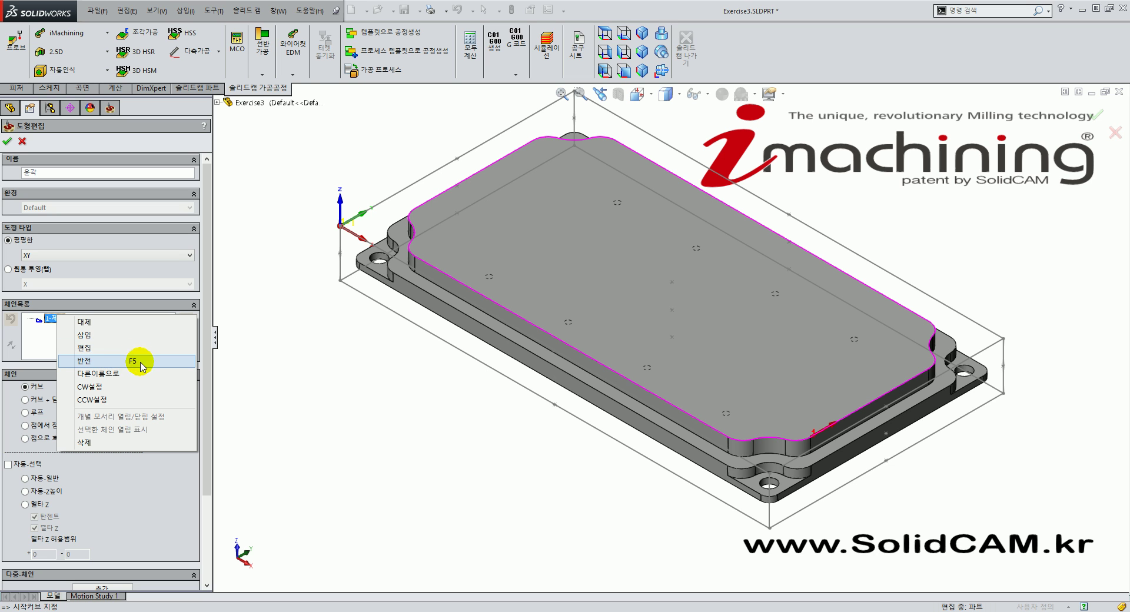
{"action": "left_click", "coordinate": [114, 361]}
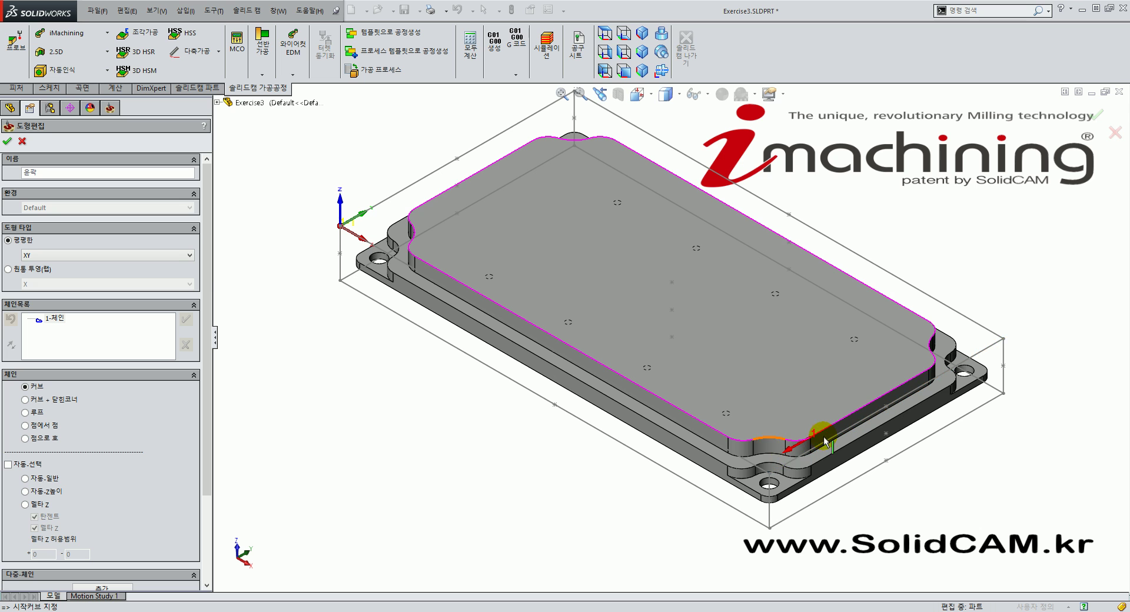
Check the chain's direction arrow at the front corner and accept the profile geometry
{"action": "scroll", "coordinate": [890, 446], "scroll_direction": "down", "scroll_amount": 2}
{"action": "scroll", "coordinate": [803, 436], "scroll_direction": "down", "scroll_amount": 4}
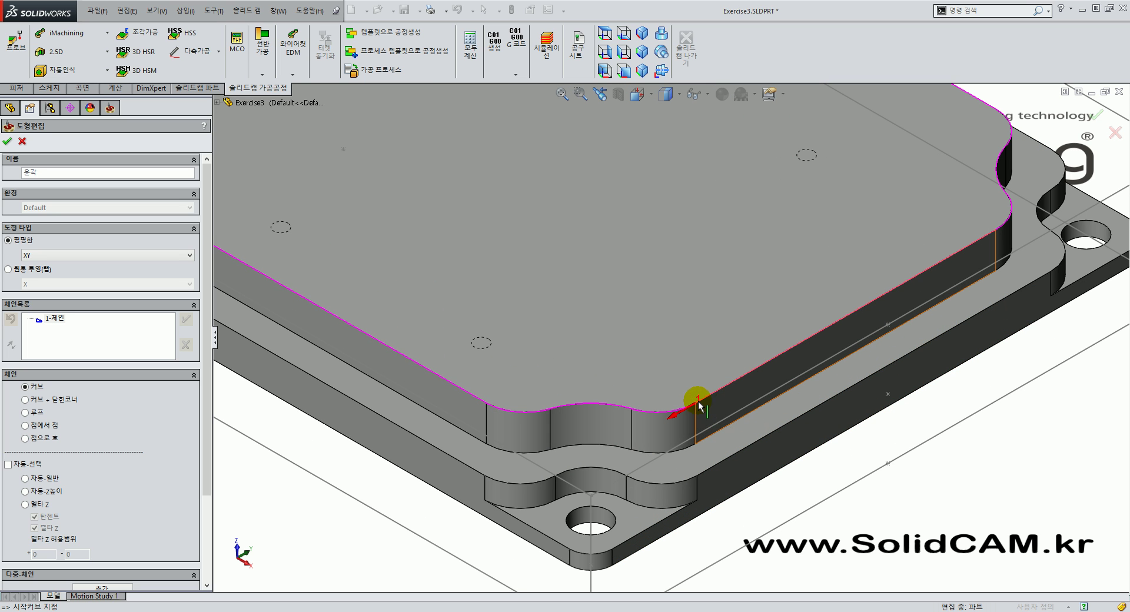
{"action": "left_click", "coordinate": [700, 405]}
{"action": "scroll", "coordinate": [709, 406], "scroll_direction": "up", "scroll_amount": 4}
{"action": "scroll", "coordinate": [715, 395], "scroll_direction": "up", "scroll_amount": 5}
{"action": "scroll", "coordinate": [572, 252], "scroll_direction": "down", "scroll_amount": 1}
{"action": "scroll", "coordinate": [594, 265], "scroll_direction": "up", "scroll_amount": 3}
{"action": "scroll", "coordinate": [581, 282], "scroll_direction": "down", "scroll_amount": 4}
{"action": "scroll", "coordinate": [724, 321], "scroll_direction": "up", "scroll_amount": 2}
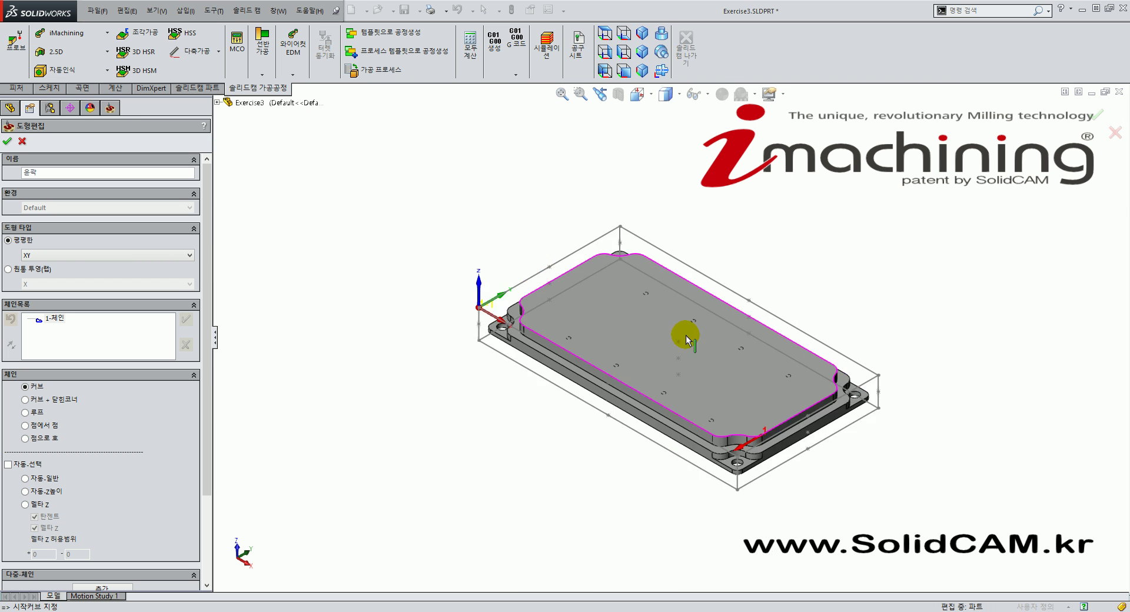
{"action": "scroll", "coordinate": [709, 401], "scroll_direction": "down", "scroll_amount": 1}
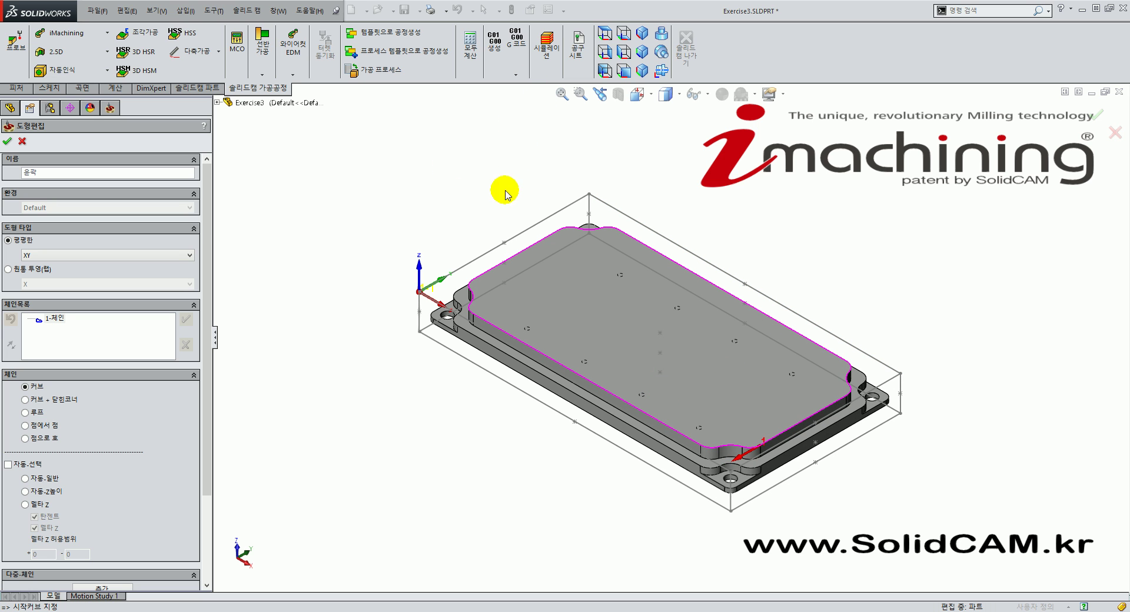
{"action": "left_click", "coordinate": [8, 142]}
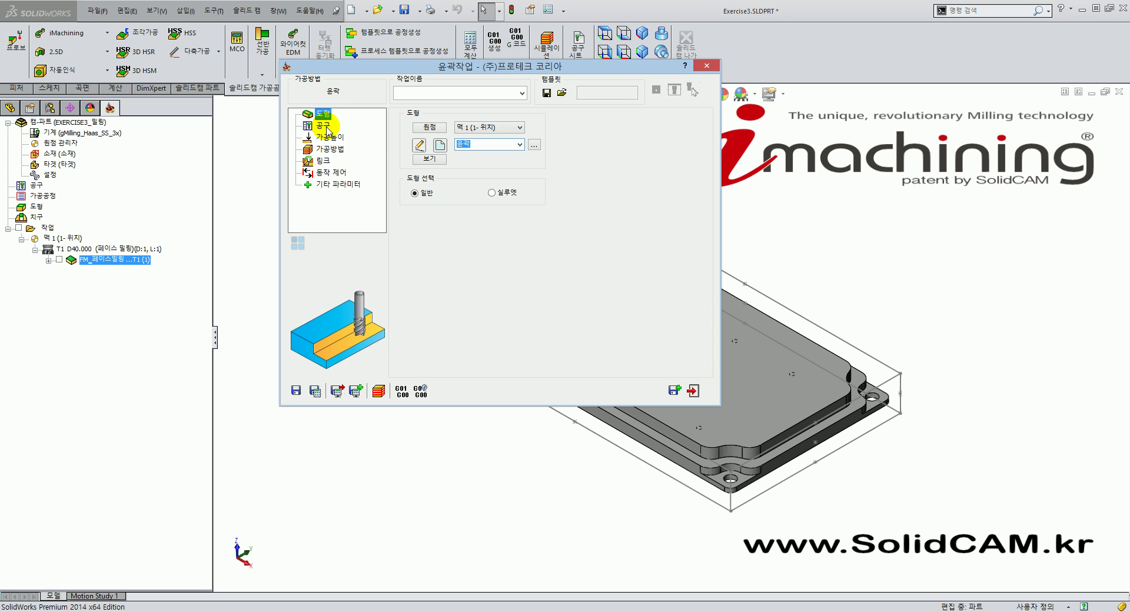
Add an end mill (엔드밀) to the operation's tool table with 16 mm diameter and 16 mm arbor diameter
{"action": "left_click", "coordinate": [327, 130]}
{"action": "left_click", "coordinate": [486, 283]}
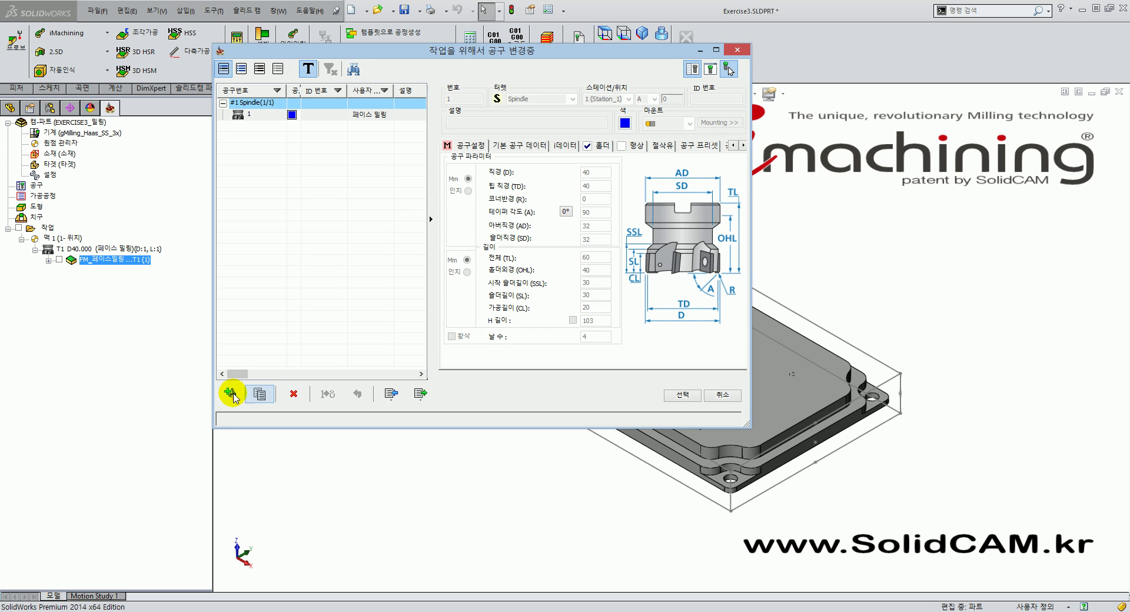
{"action": "left_click", "coordinate": [231, 395]}
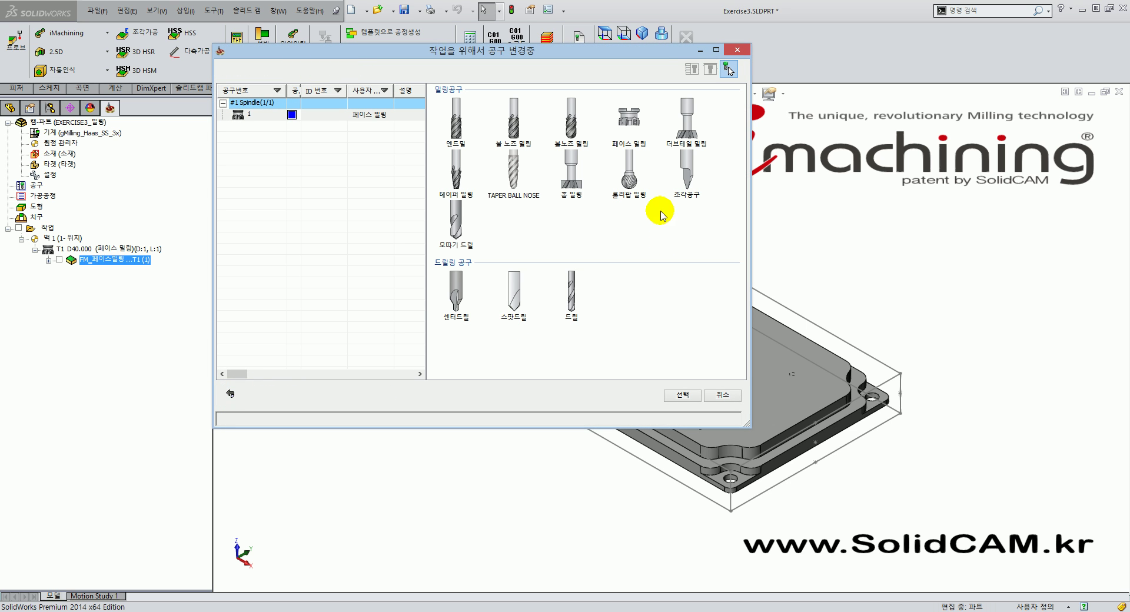
{"action": "left_click", "coordinate": [459, 119]}
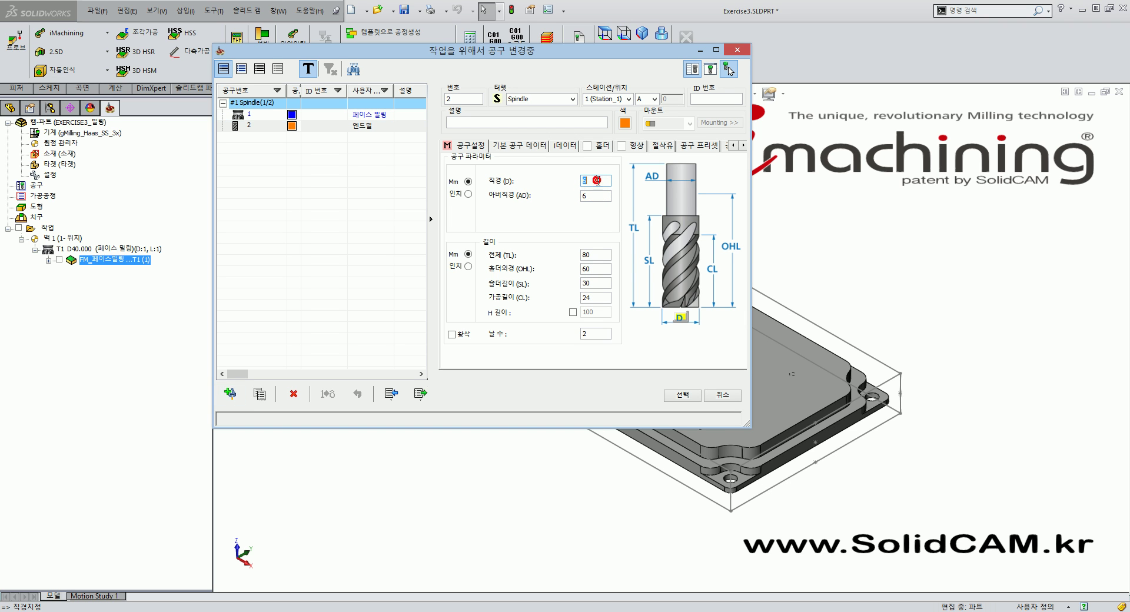
{"action": "left_click", "coordinate": [584, 194]}
{"action": "type", "text": "1"}
Set the end mill's default XY feed to 1000 mm/min and spindle speed to 5000 rpm
{"action": "left_click", "coordinate": [514, 147]}
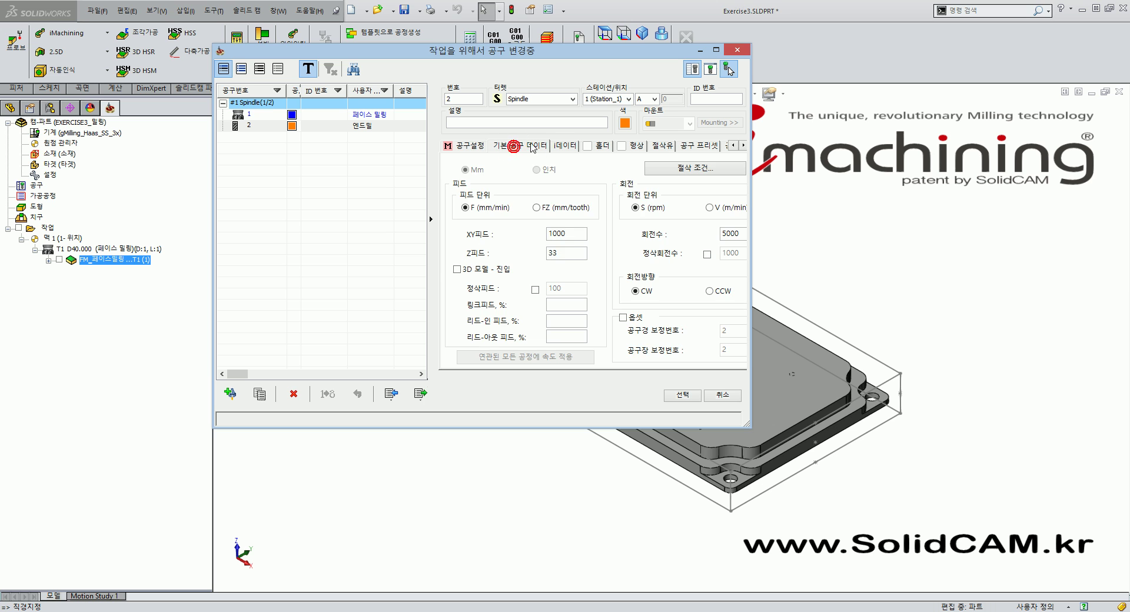
{"action": "left_click", "coordinate": [564, 249]}
{"action": "left_click_drag", "start_coordinate": [735, 235], "coordinate": [761, 246]}
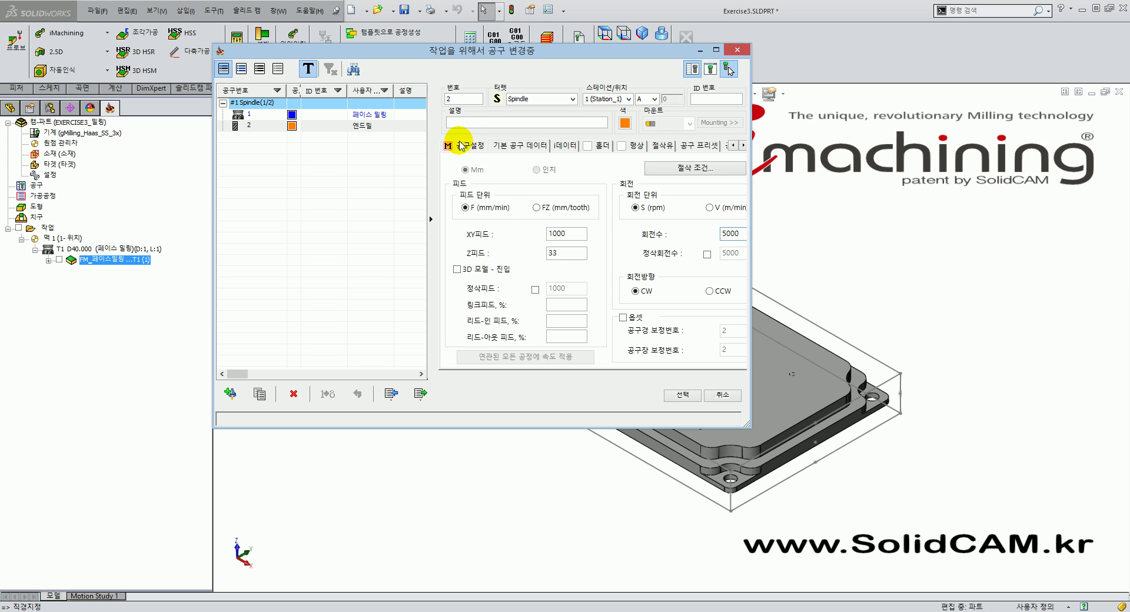
Review the end mill's dimensions and holder settings and select it as the operation's tool
{"action": "left_click", "coordinate": [475, 147]}
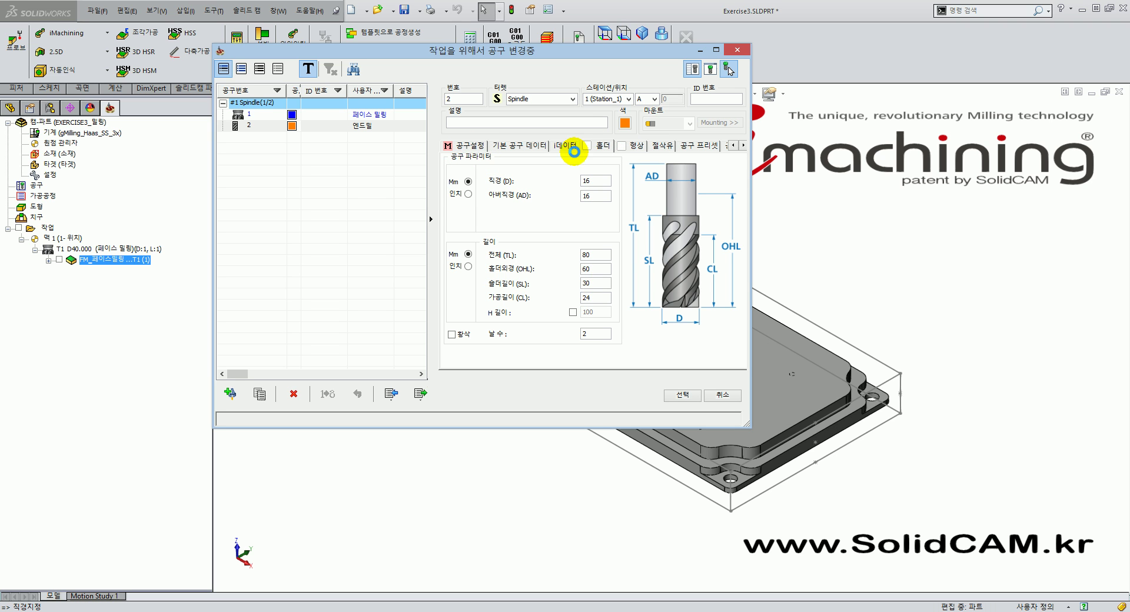
{"action": "left_click", "coordinate": [597, 145]}
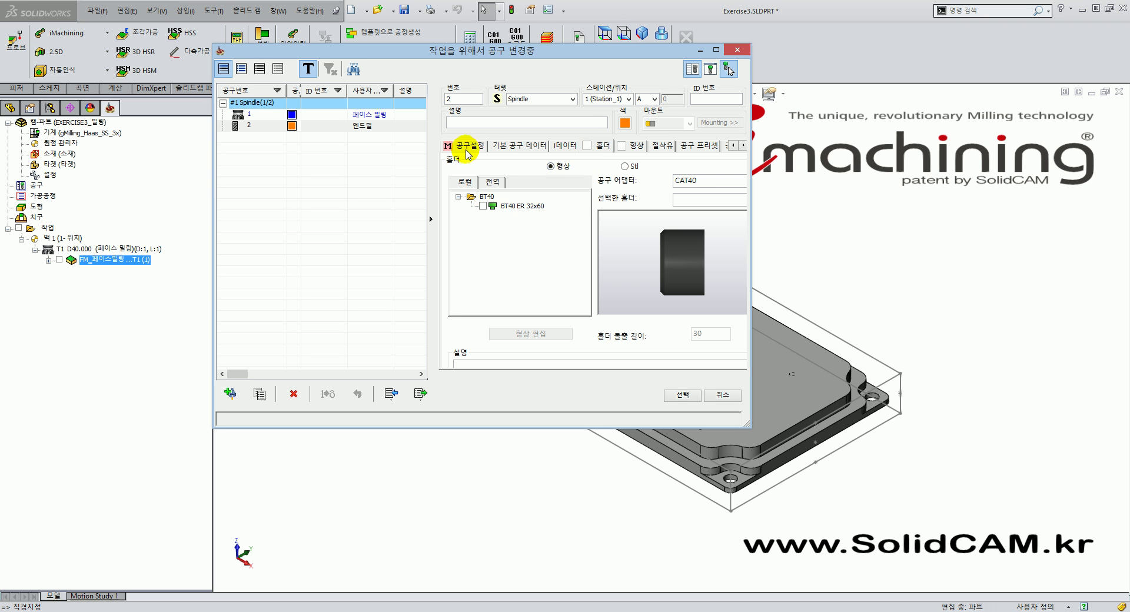
{"action": "left_click", "coordinate": [467, 145]}
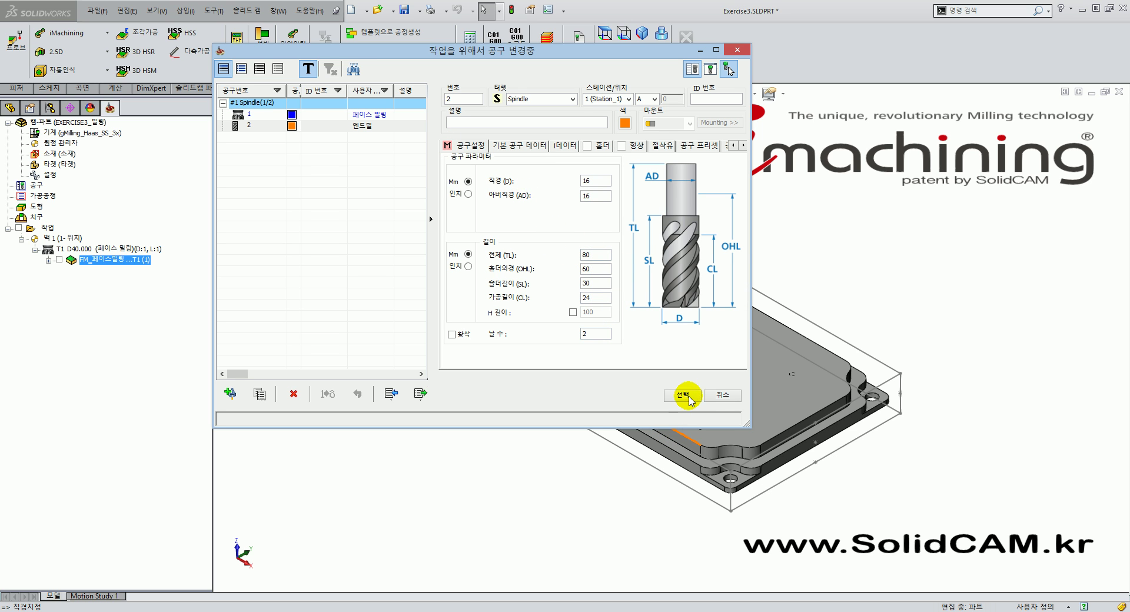
{"action": "left_click", "coordinate": [689, 399]}
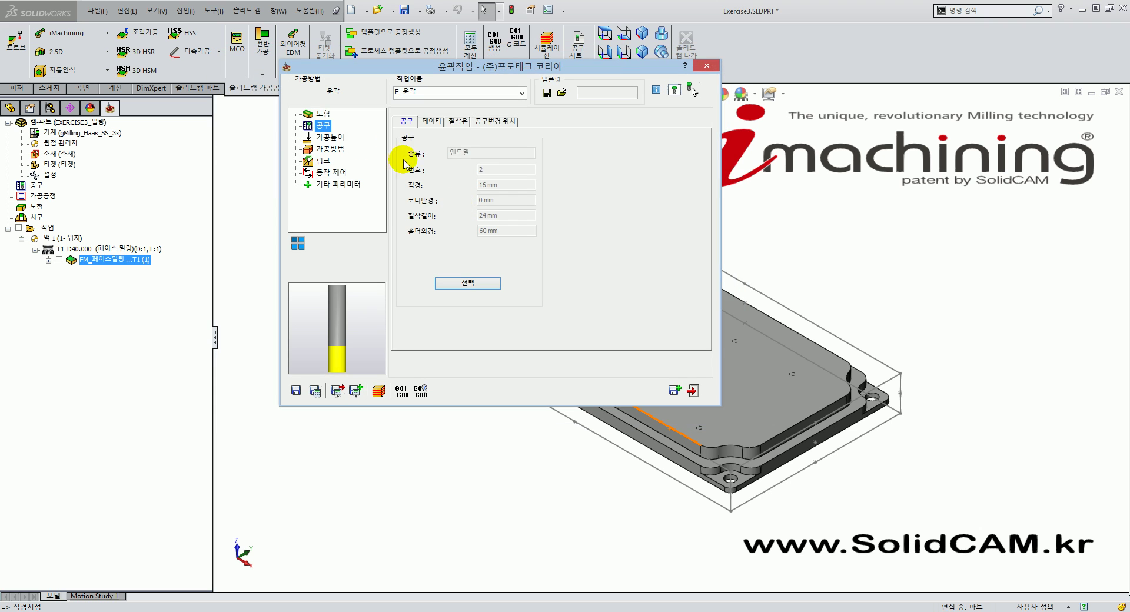
Compare the feed and spindle speed in the operation and the tool table, then close the table without saving
{"action": "left_click", "coordinate": [435, 122]}
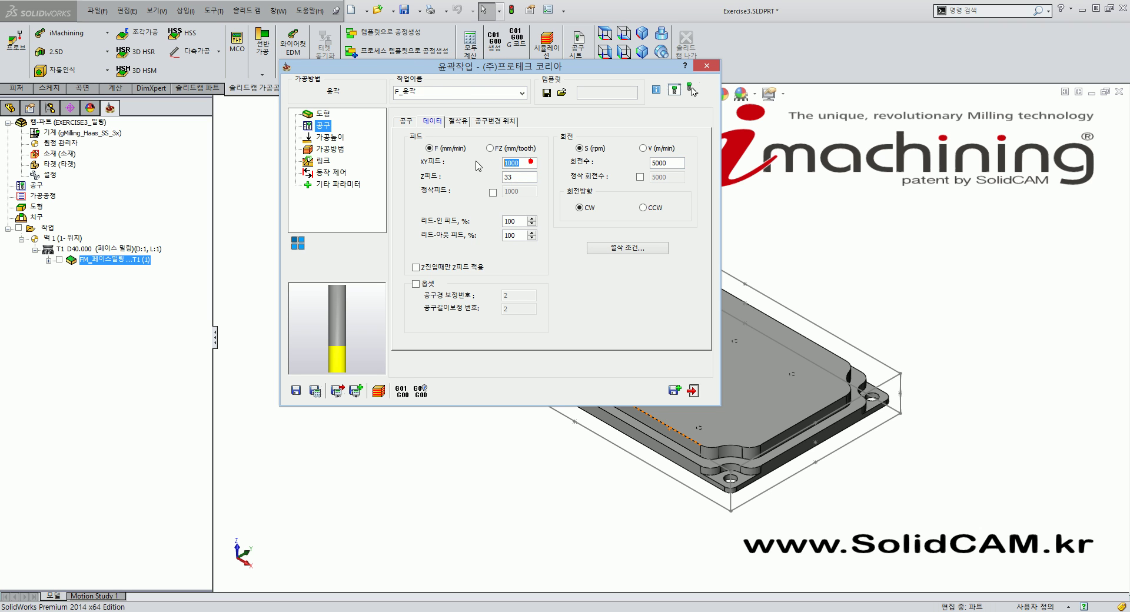
{"action": "left_click", "coordinate": [406, 122]}
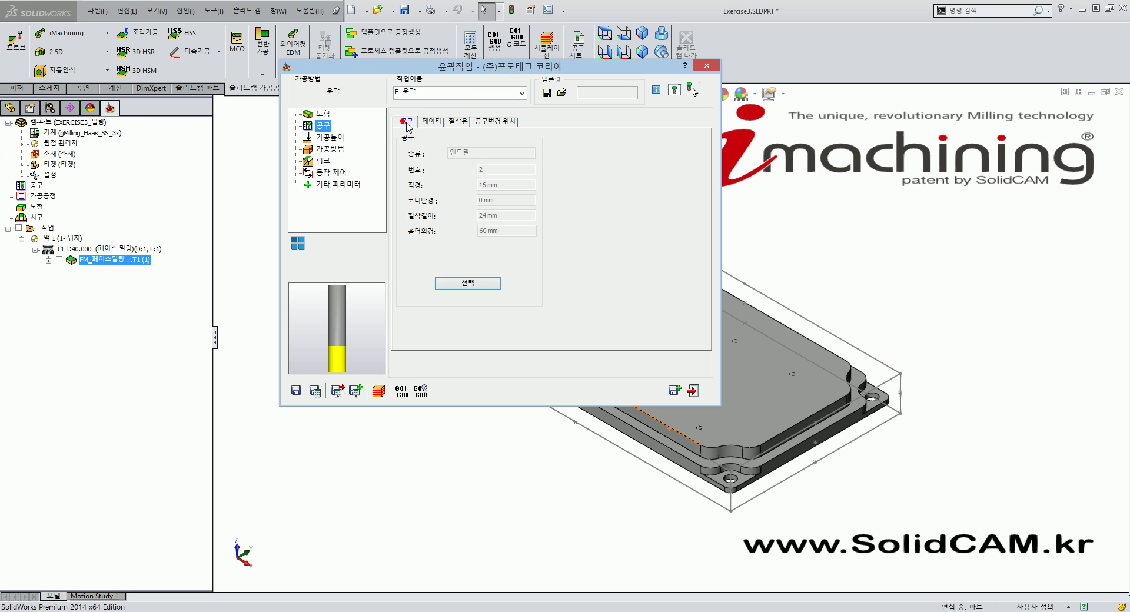
{"action": "left_click", "coordinate": [476, 283]}
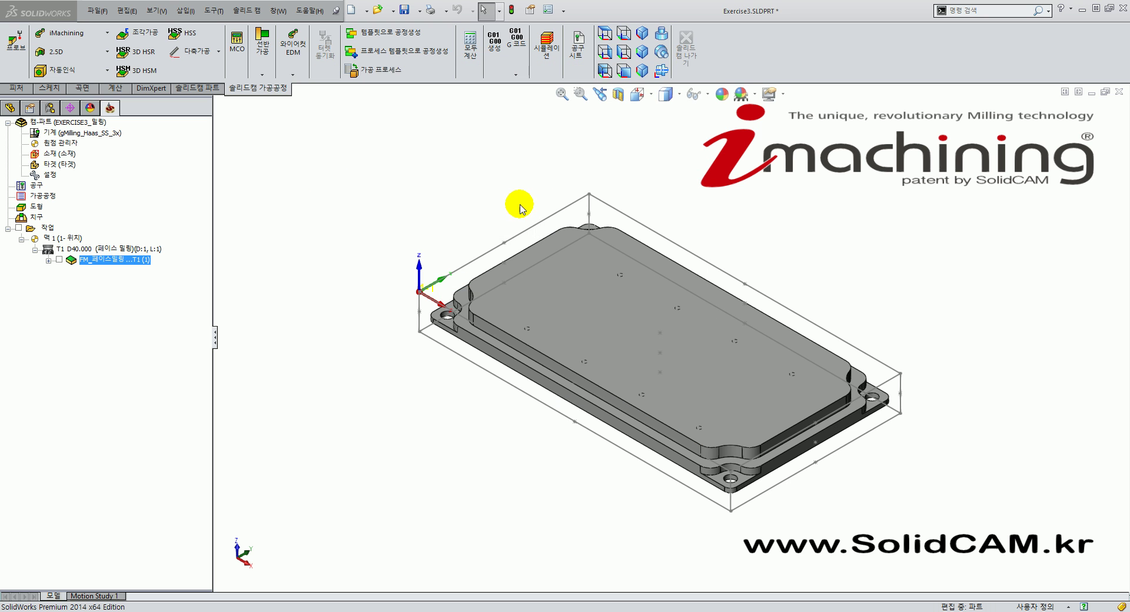
{"action": "left_click", "coordinate": [526, 146]}
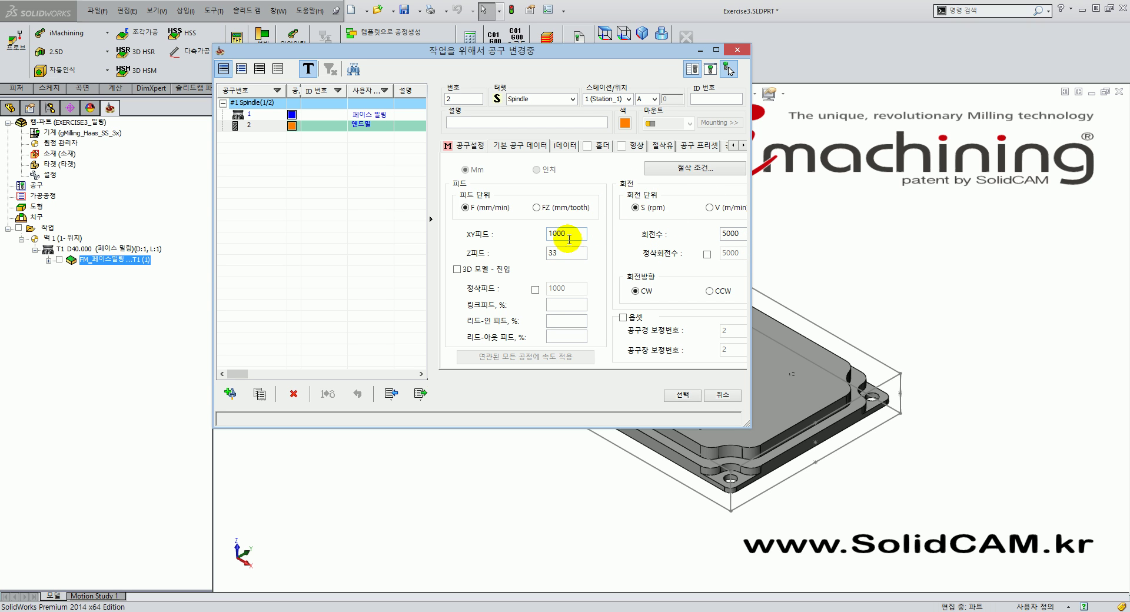
{"action": "left_click", "coordinate": [734, 235]}
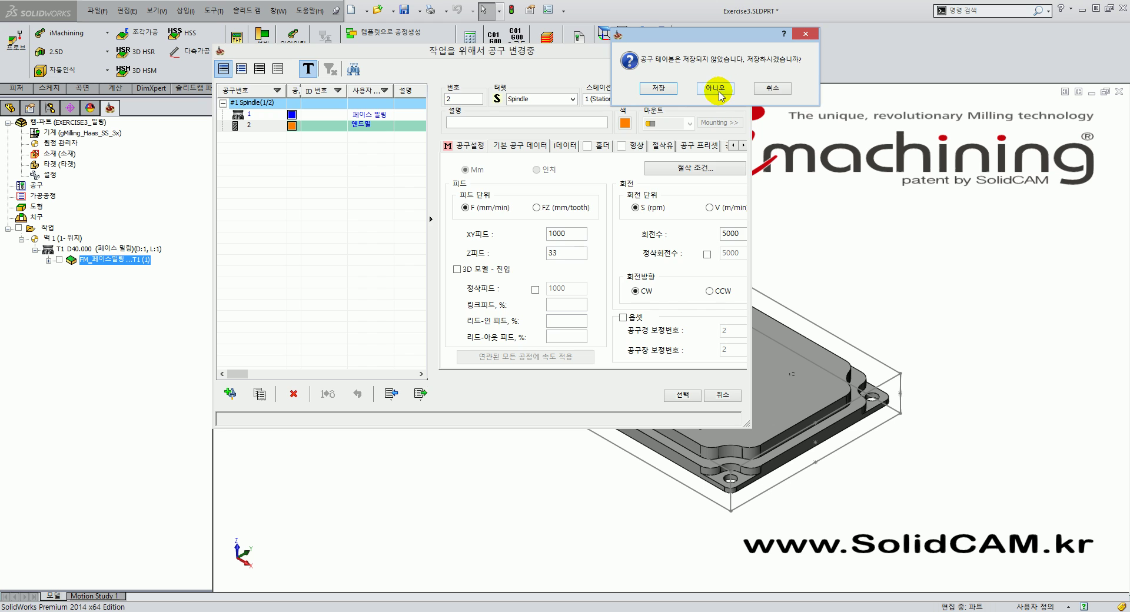
{"action": "left_click", "coordinate": [718, 91]}
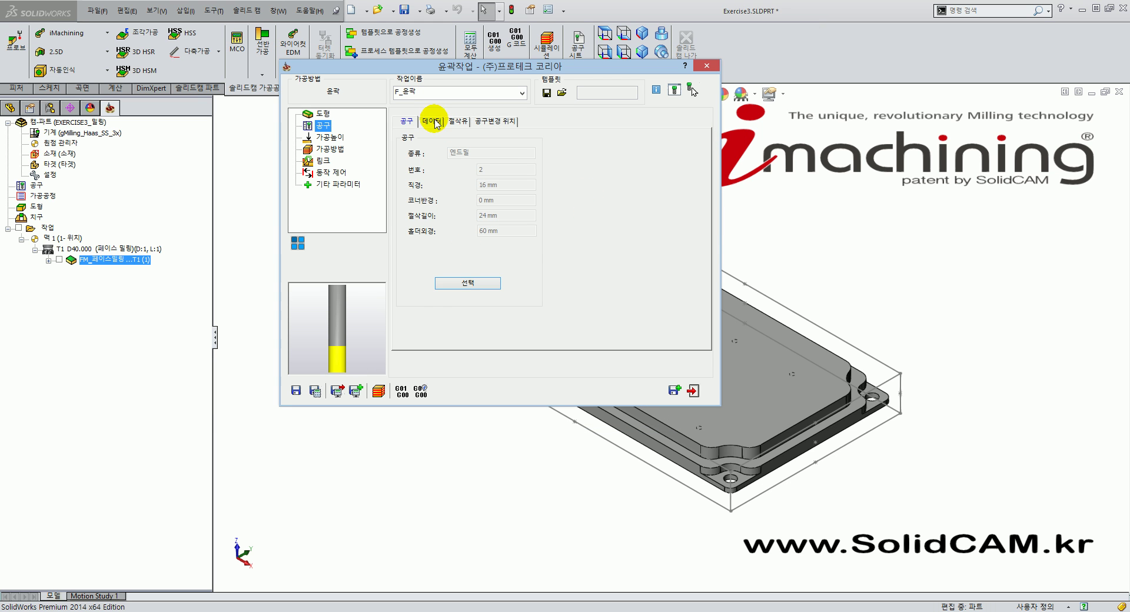
Review the operation's XY feed and spindle speed values and return to the tool's dimension summary
{"action": "left_click", "coordinate": [435, 121]}
{"action": "left_click", "coordinate": [535, 161]}
{"action": "left_click", "coordinate": [681, 163]}
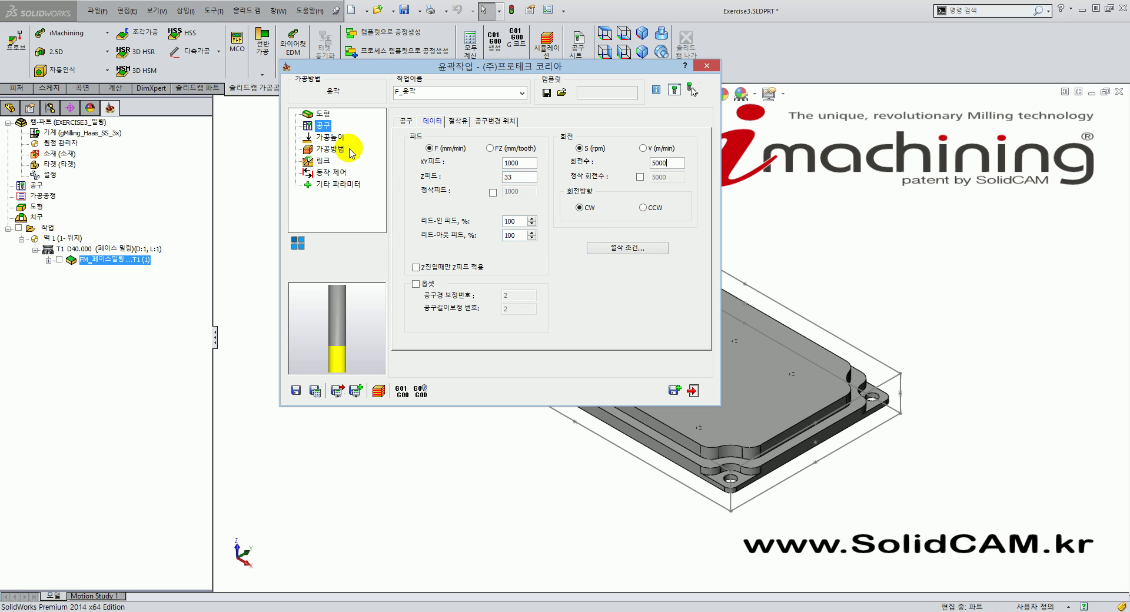
{"action": "left_click", "coordinate": [407, 121]}
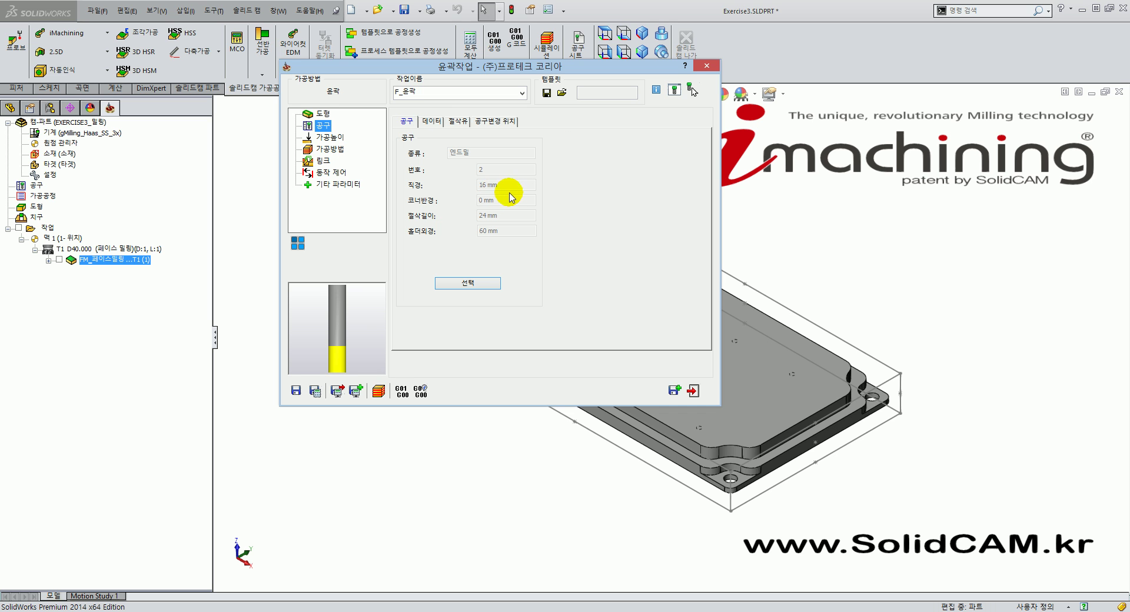
Set the profile operation's upper level to -2 from the part's top face
{"action": "left_click", "coordinate": [324, 137]}
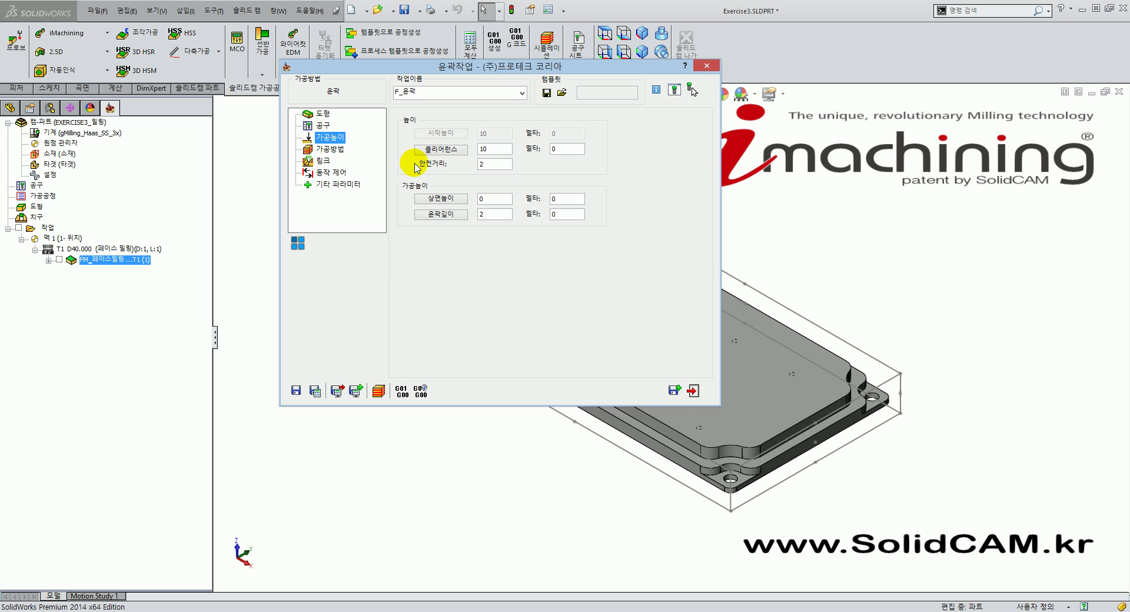
{"action": "left_click_drag", "start_coordinate": [484, 66], "coordinate": [343, 81]}
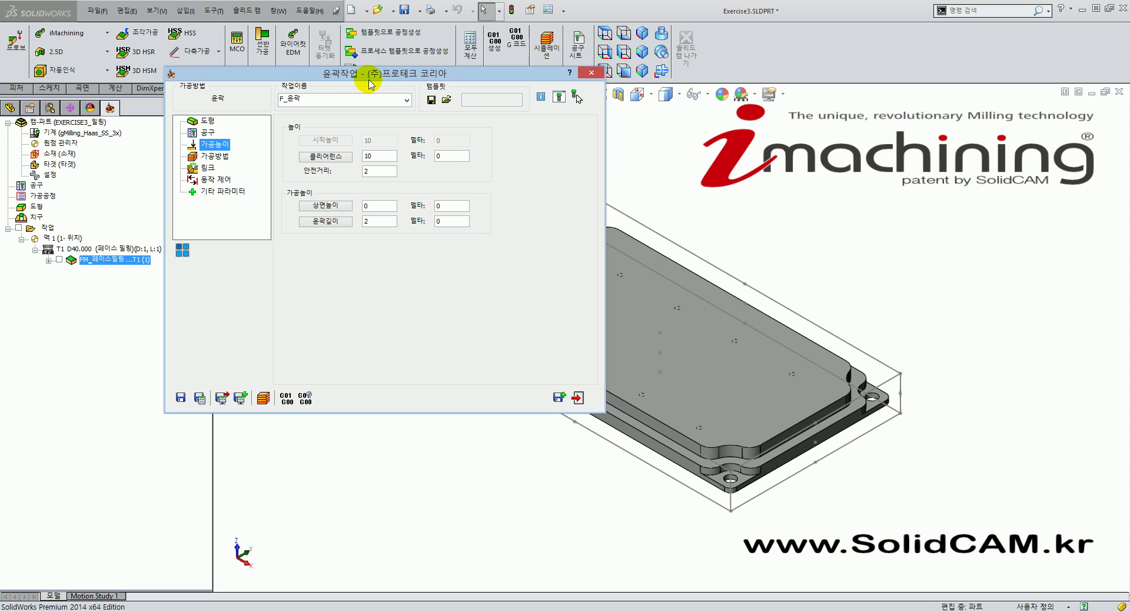
{"action": "left_click", "coordinate": [832, 267]}
{"action": "scroll", "coordinate": [638, 322], "scroll_direction": "up", "scroll_amount": 2}
{"action": "scroll", "coordinate": [639, 324], "scroll_direction": "up", "scroll_amount": 1}
{"action": "scroll", "coordinate": [629, 353], "scroll_direction": "down", "scroll_amount": 2}
{"action": "scroll", "coordinate": [620, 362], "scroll_direction": "up", "scroll_amount": 2}
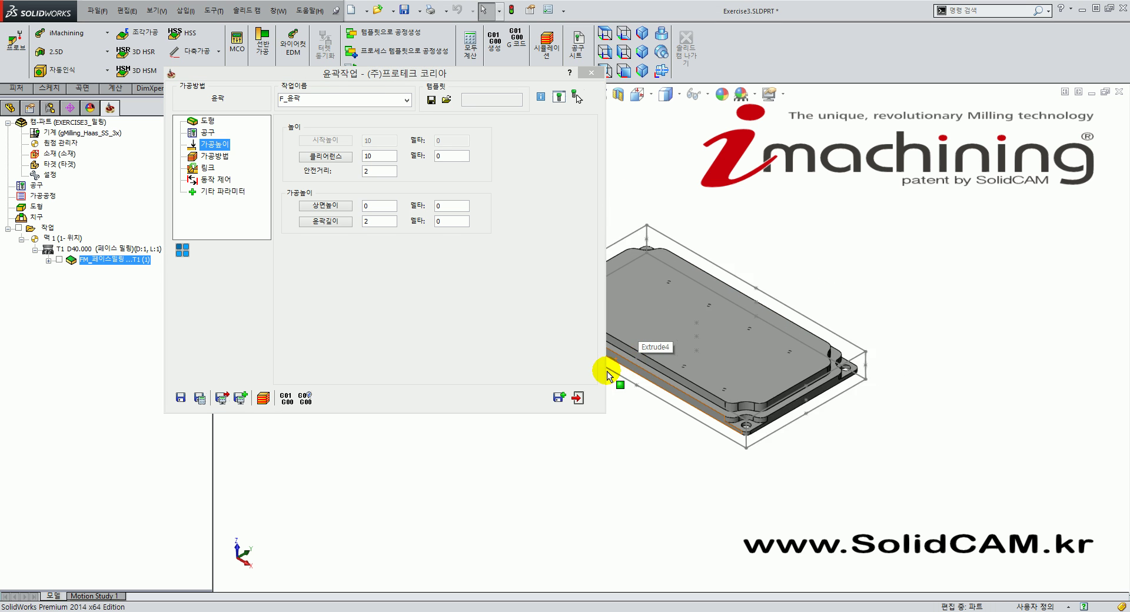
{"action": "scroll", "coordinate": [648, 364], "scroll_direction": "down", "scroll_amount": 4}
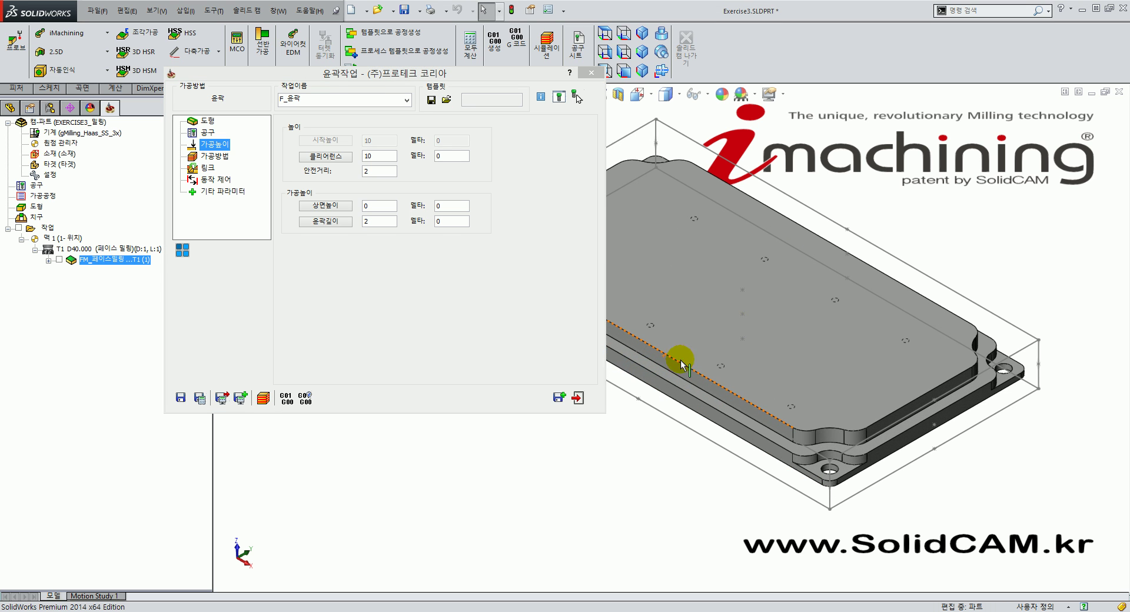
{"action": "left_click", "coordinate": [382, 207]}
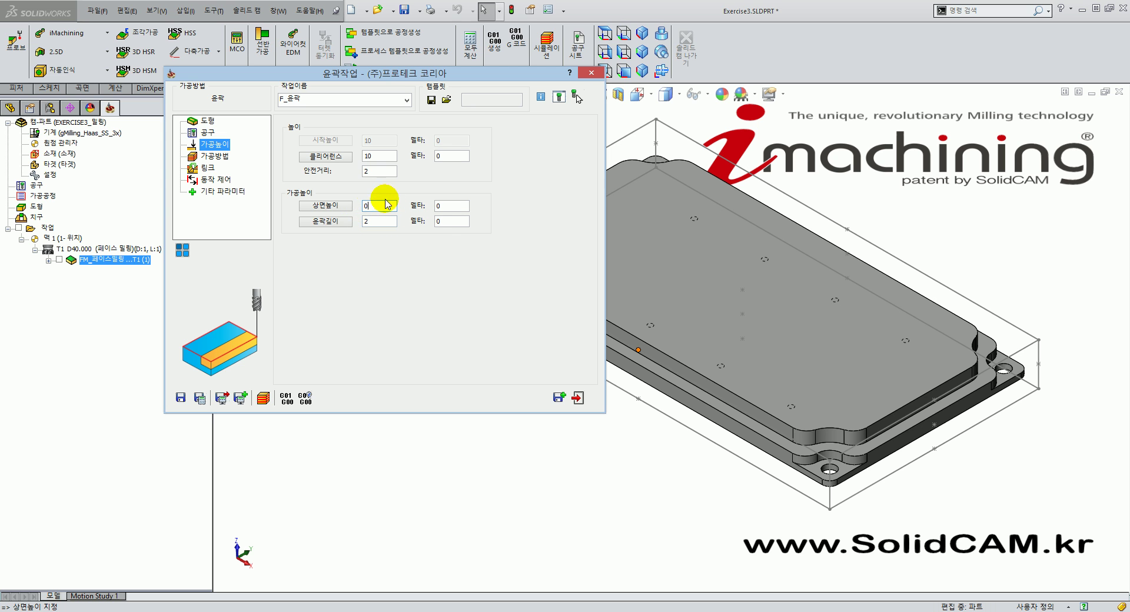
{"action": "left_click", "coordinate": [795, 359]}
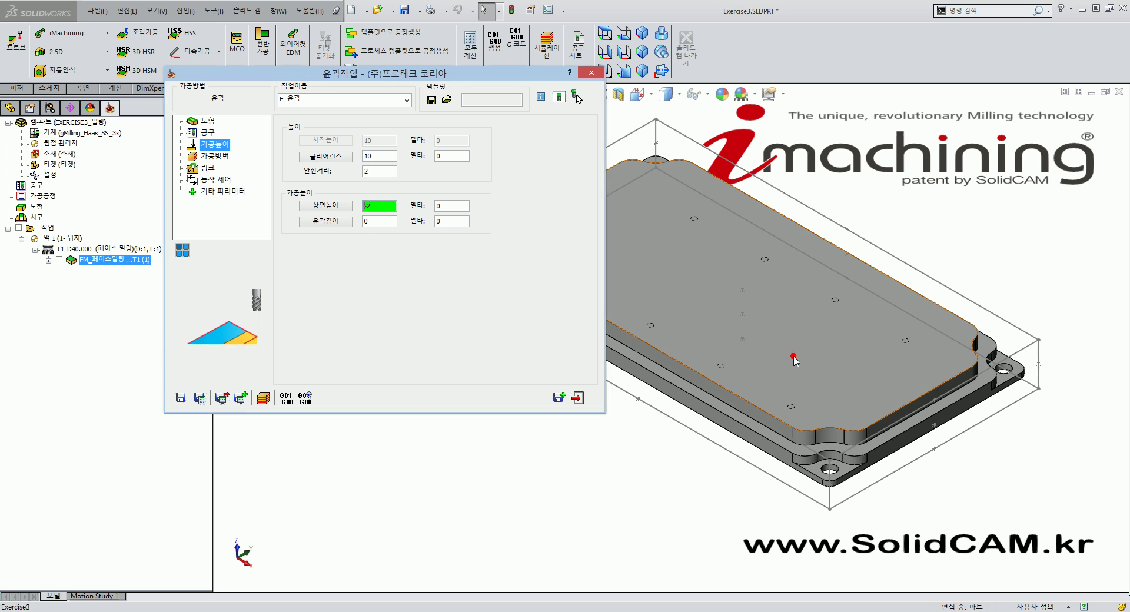
Set the profile depth to 5 from the ledge face directly below the top contour, with a depth delta of 0
{"action": "left_click", "coordinate": [382, 221]}
{"action": "left_click", "coordinate": [390, 222]}
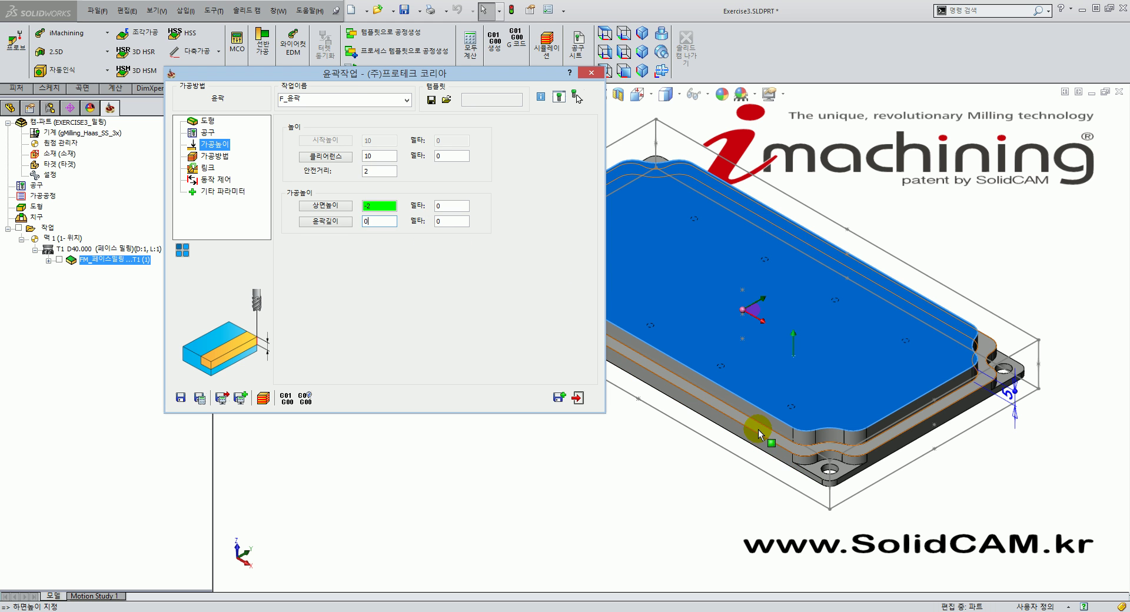
{"action": "scroll", "coordinate": [719, 447], "scroll_direction": "down", "scroll_amount": 5}
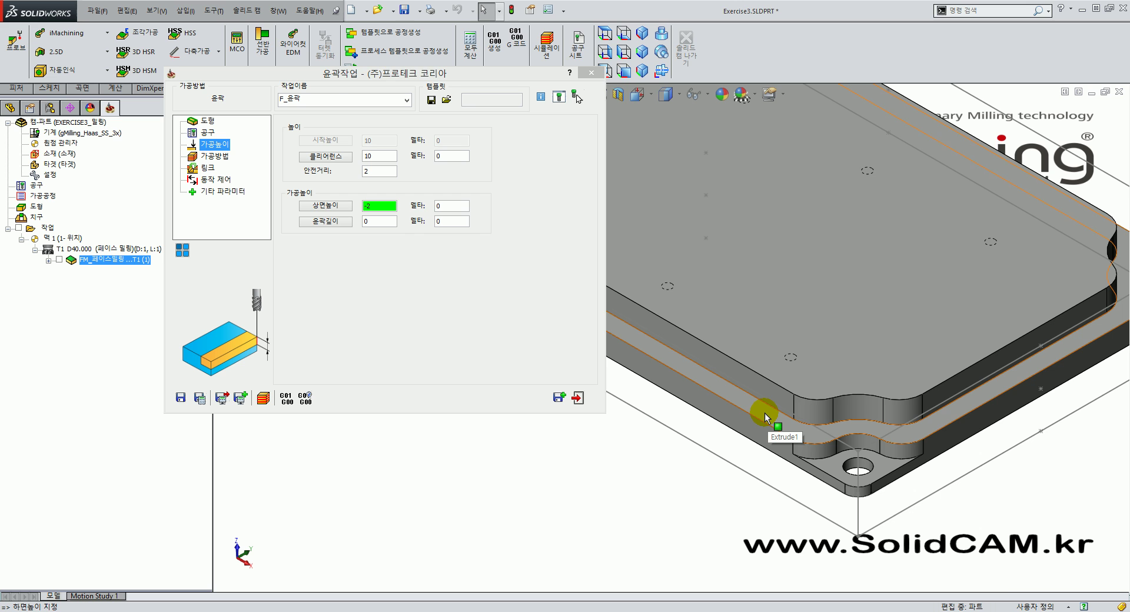
{"action": "left_click", "coordinate": [767, 418]}
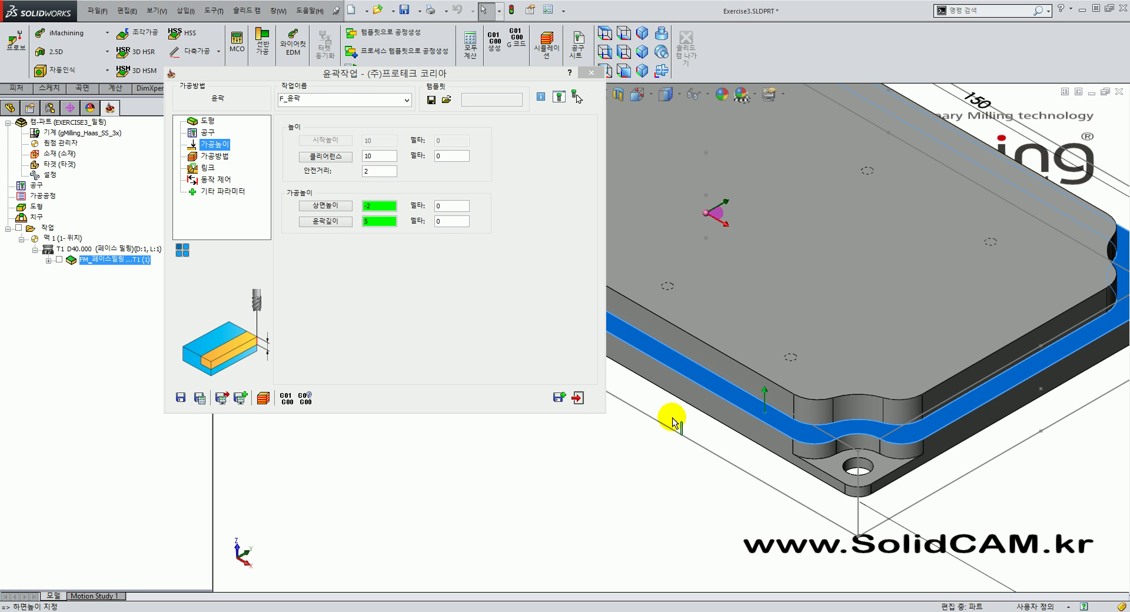
{"action": "right_click", "coordinate": [559, 474]}
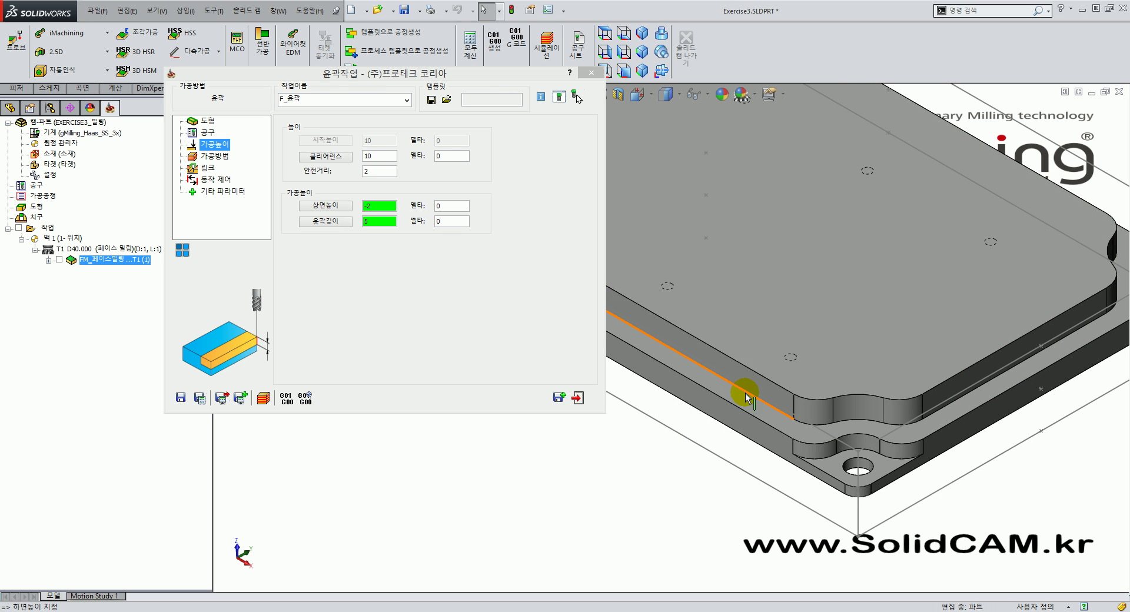
{"action": "left_click", "coordinate": [556, 495]}
{"action": "scroll", "coordinate": [663, 446], "scroll_direction": "up", "scroll_amount": 3}
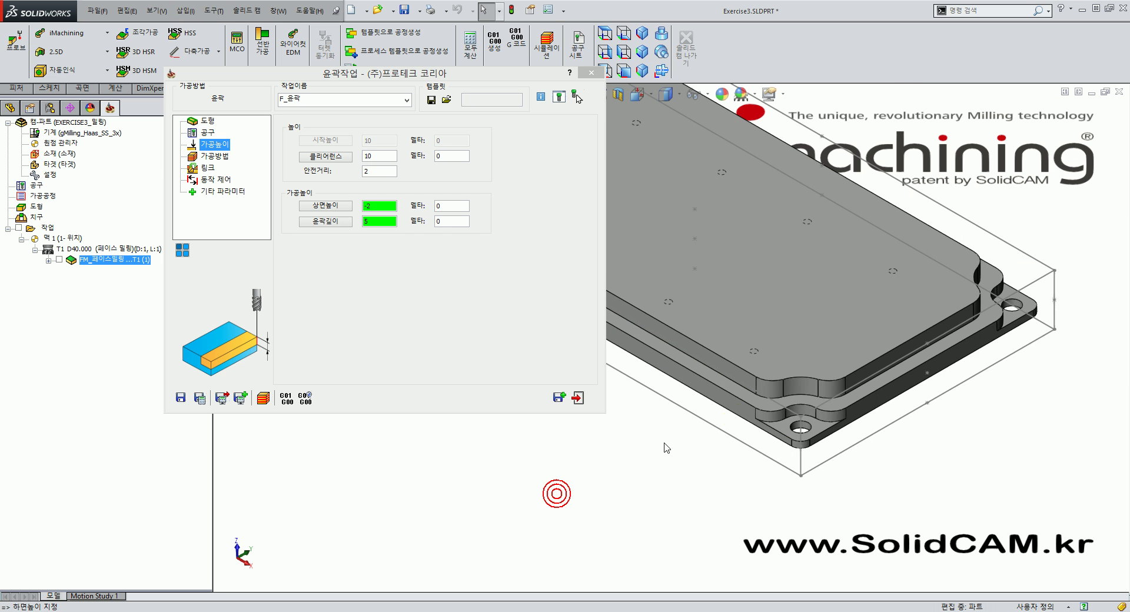
{"action": "scroll", "coordinate": [788, 416], "scroll_direction": "up", "scroll_amount": 1}
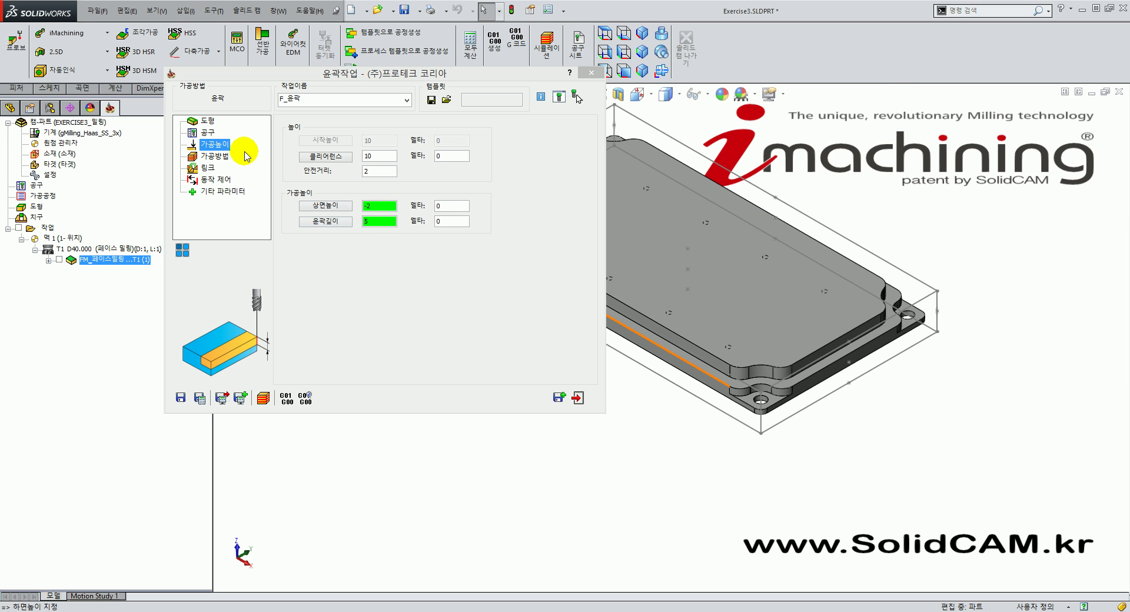
{"action": "left_click", "coordinate": [455, 222]}
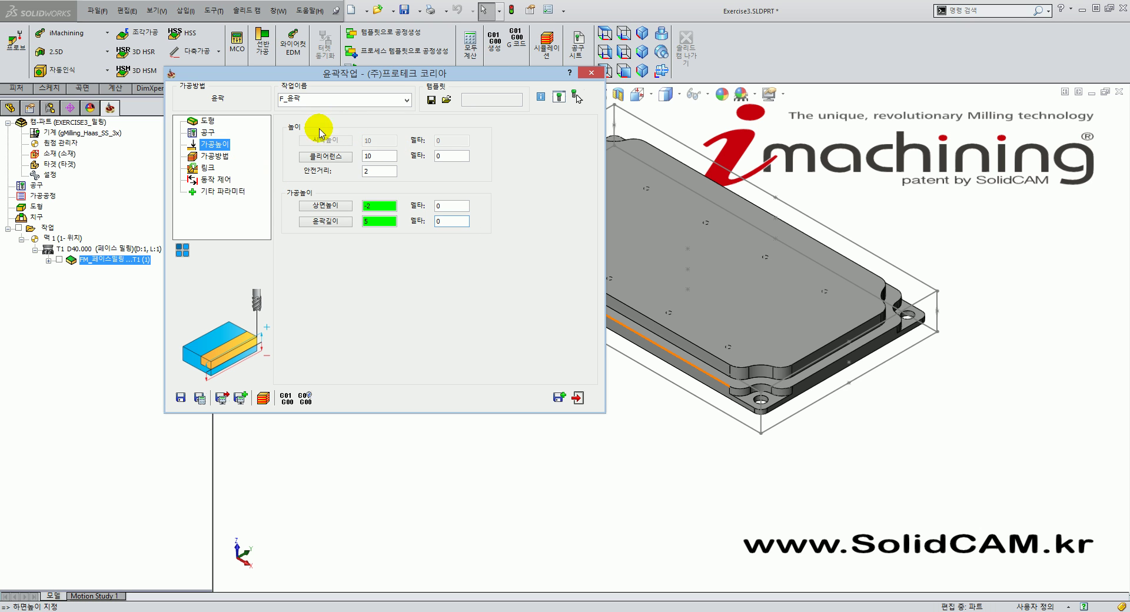
Open the geometry modification settings from the machining technology parameters and examine the chain's extension and offset values
{"action": "left_click", "coordinate": [219, 157]}
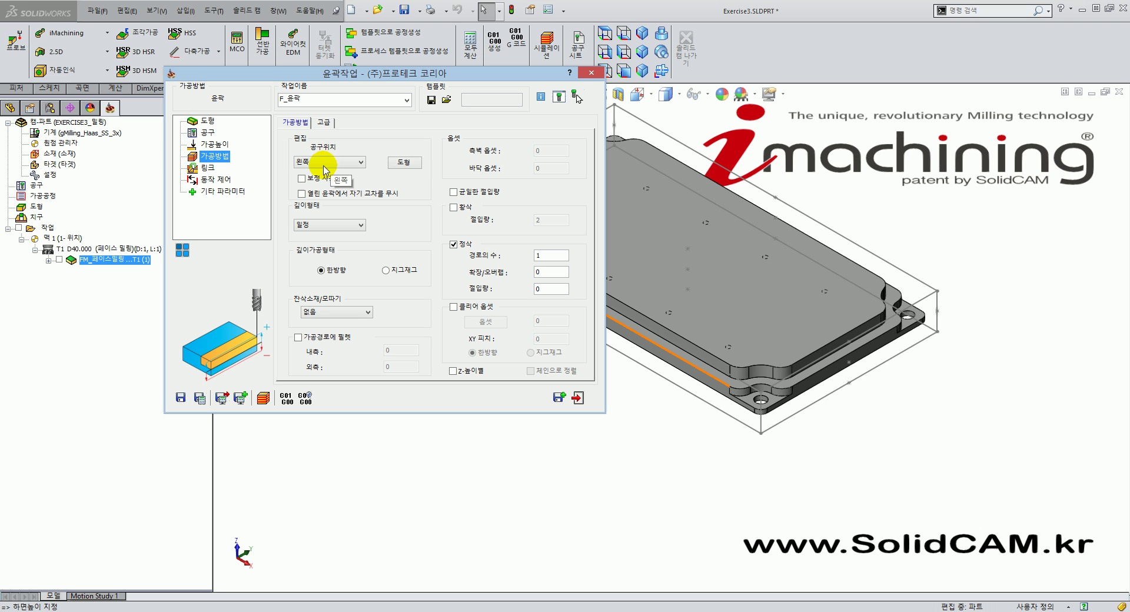
{"action": "left_click", "coordinate": [413, 166]}
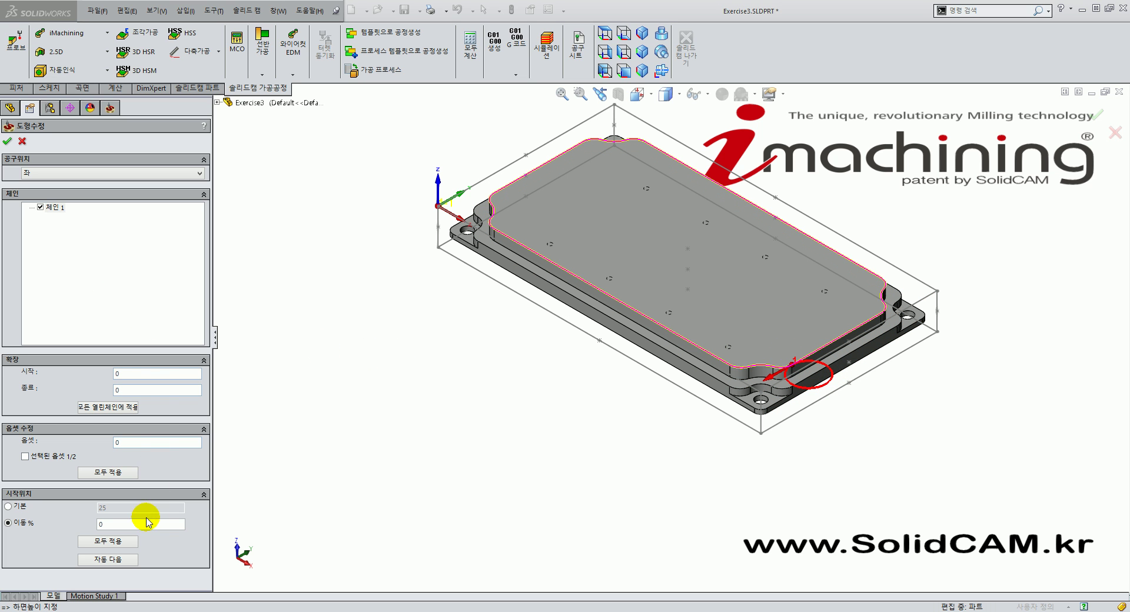
{"action": "left_click", "coordinate": [139, 374]}
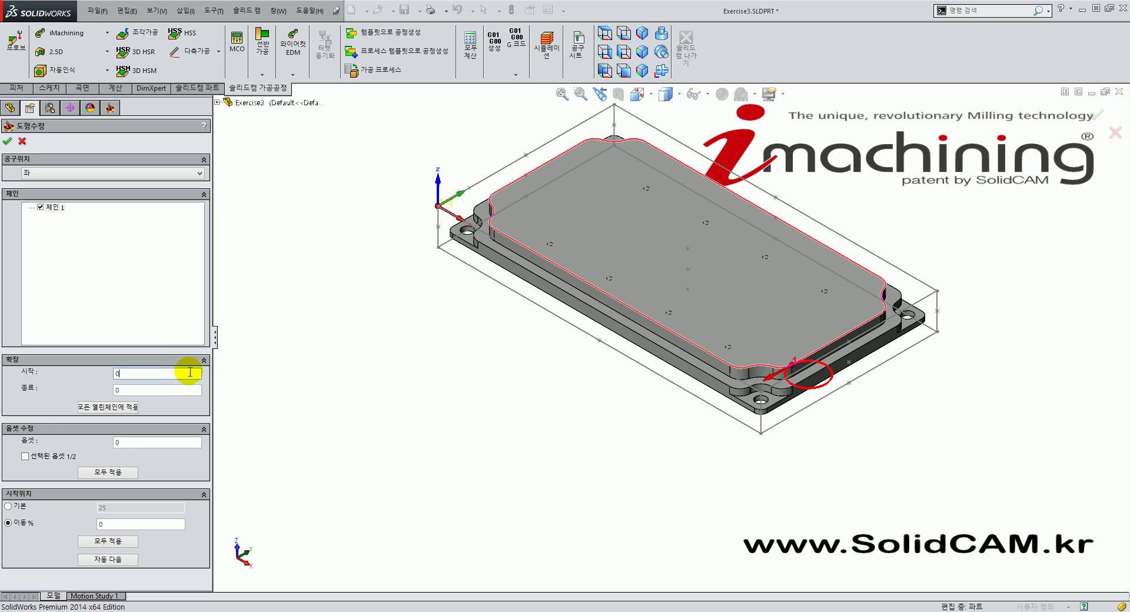
{"action": "left_click", "coordinate": [147, 390]}
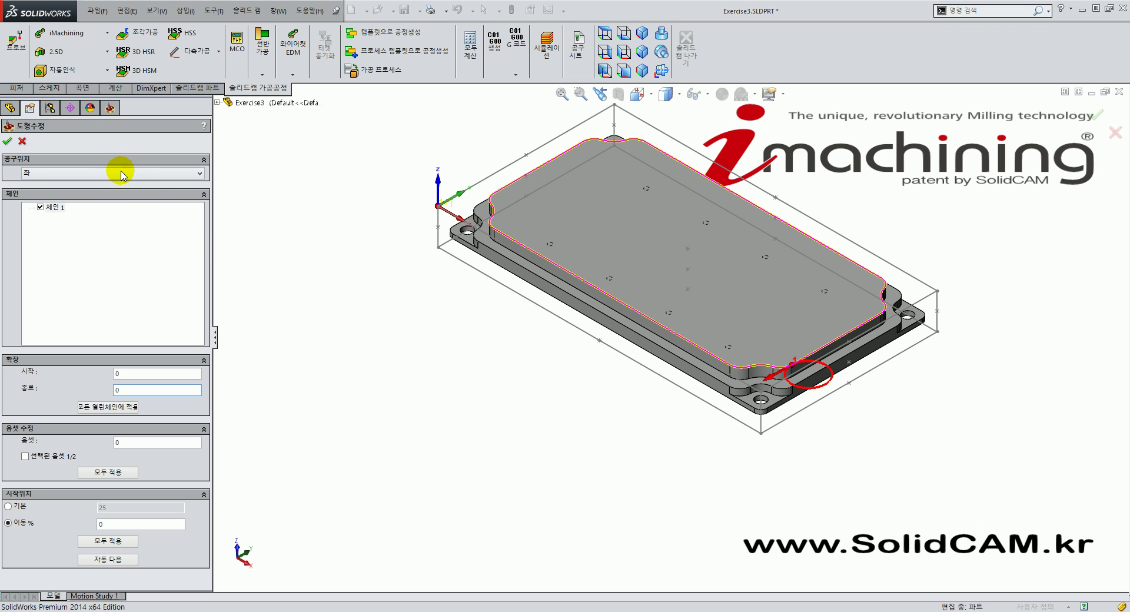
{"action": "left_click", "coordinate": [156, 444]}
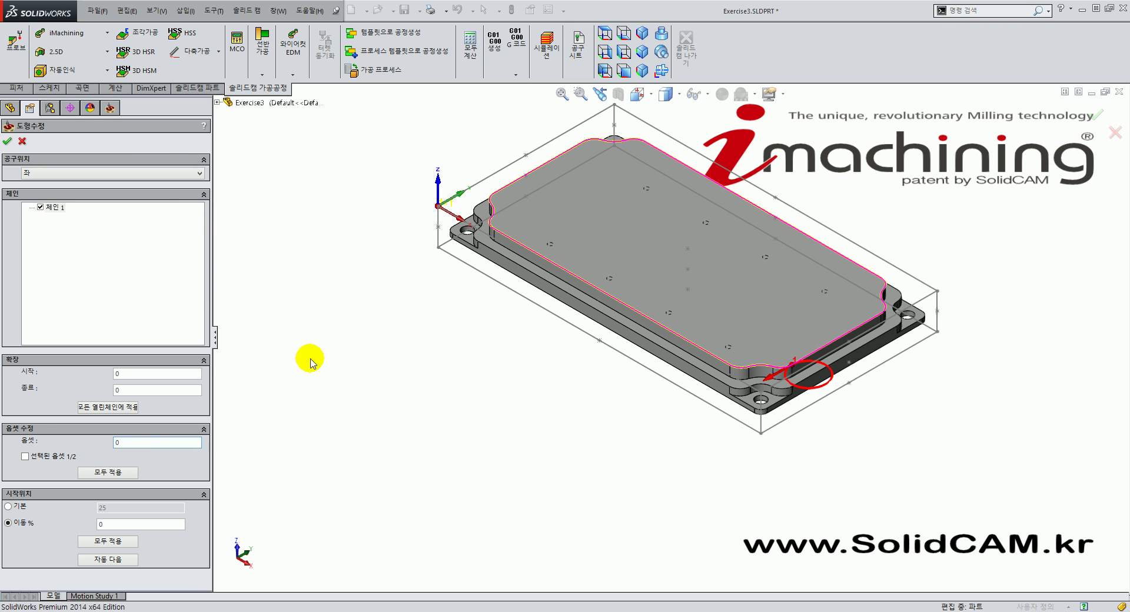
{"action": "left_click", "coordinate": [142, 443]}
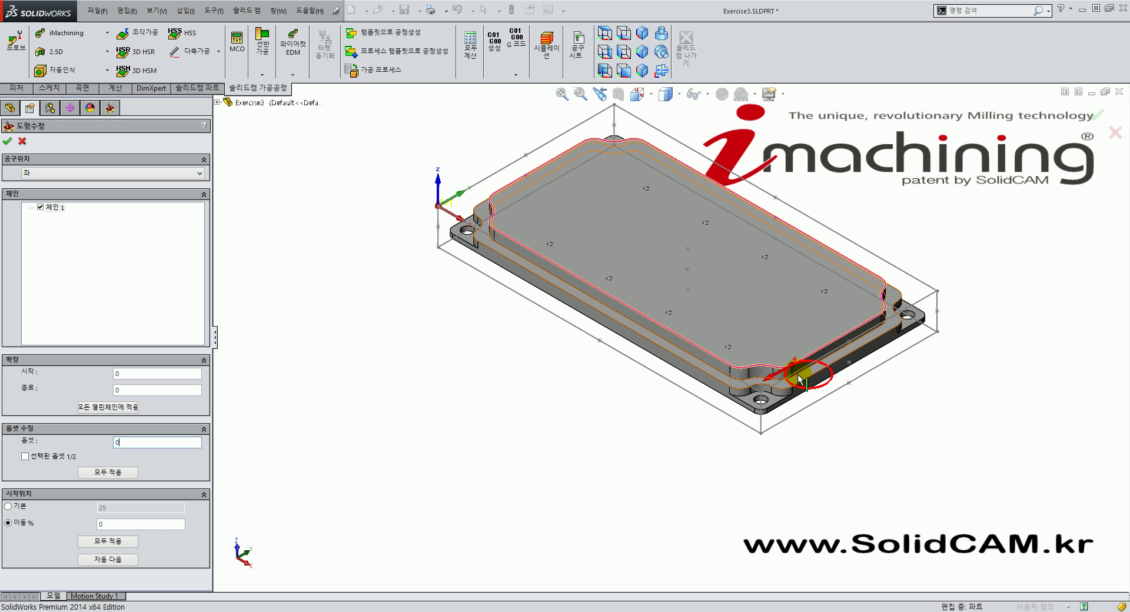
Activate start position picking for the chain and pick points along the top contour's long front edge
{"action": "left_click", "coordinate": [124, 543]}
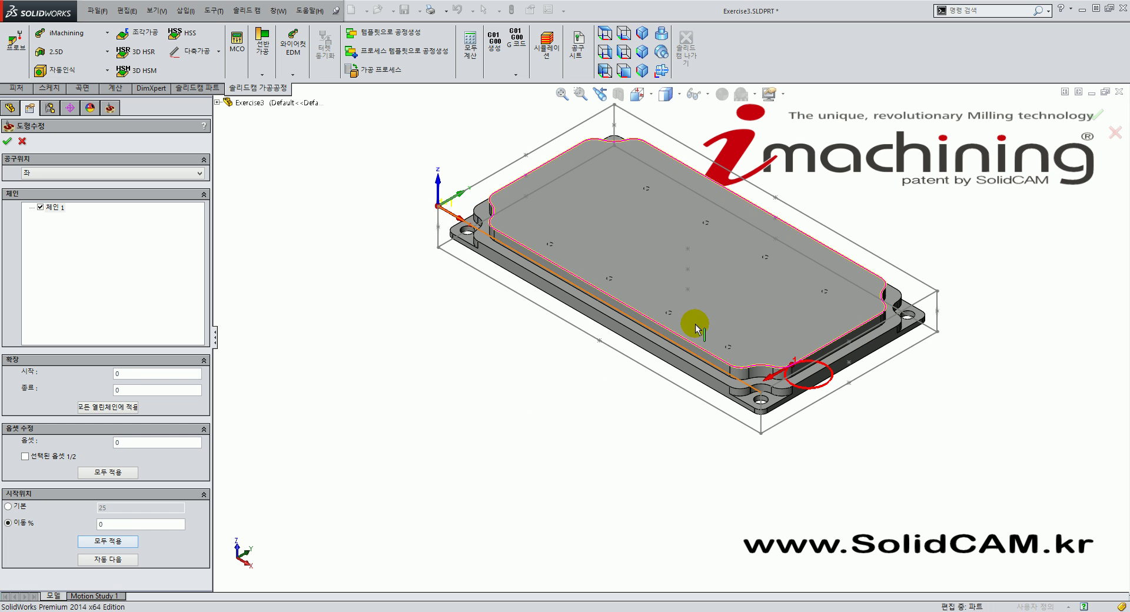
{"action": "left_click", "coordinate": [655, 322]}
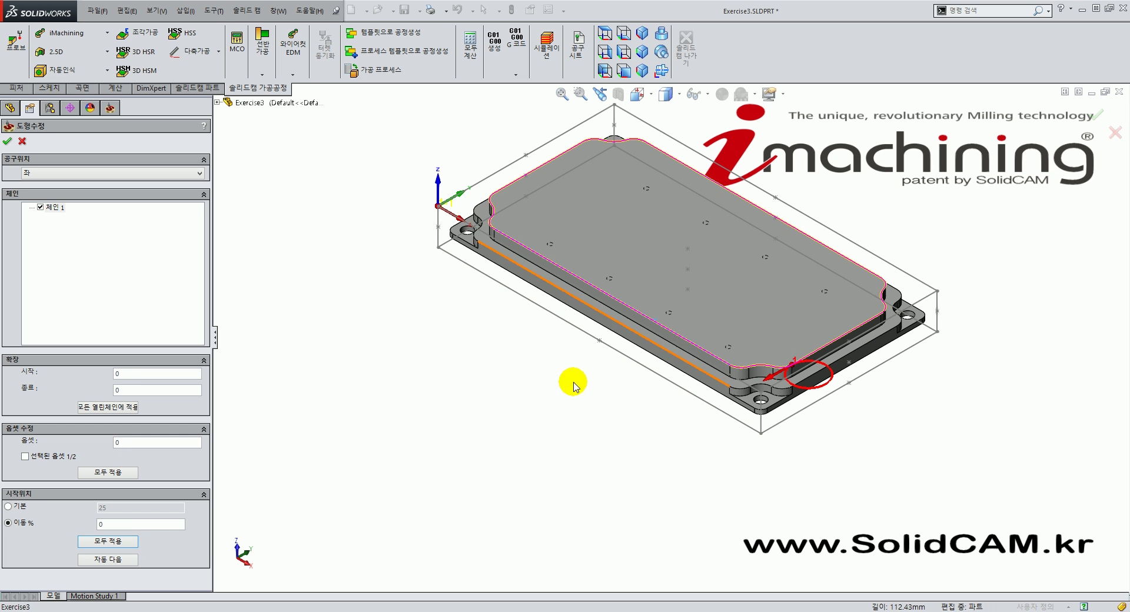
{"action": "left_click", "coordinate": [700, 353]}
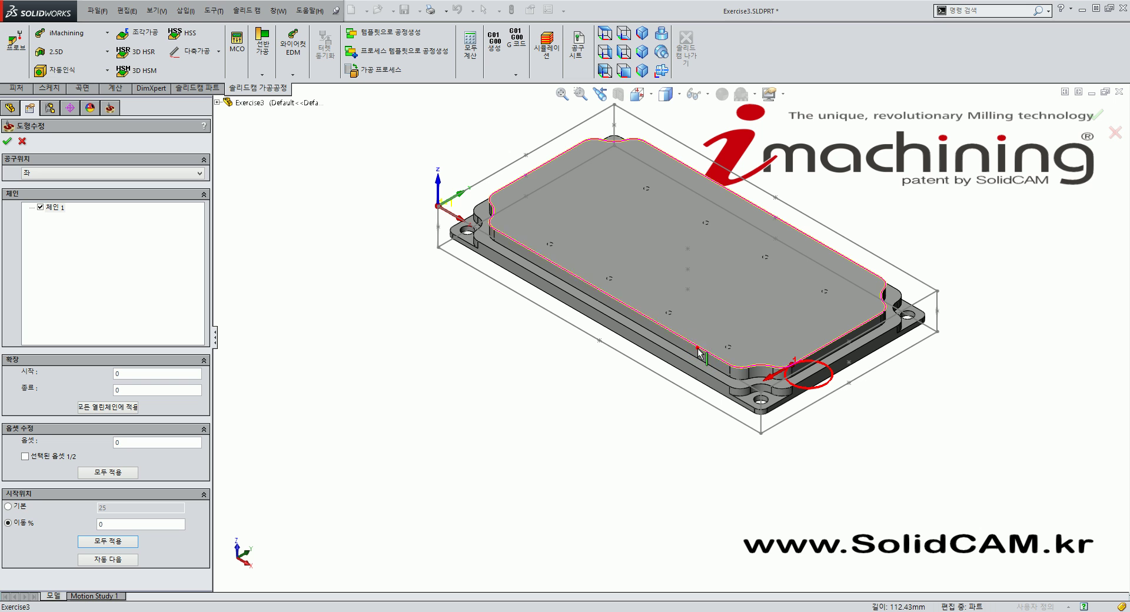
{"action": "left_click", "coordinate": [118, 560]}
{"action": "left_click", "coordinate": [113, 558]}
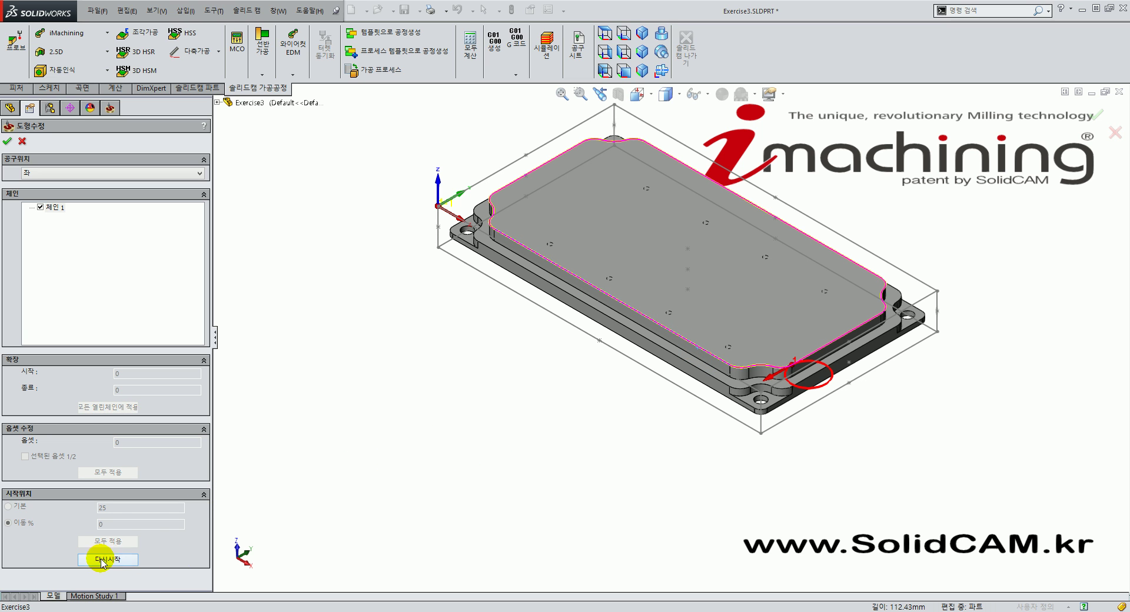
{"action": "left_click", "coordinate": [650, 323]}
{"action": "left_click", "coordinate": [644, 319]}
{"action": "left_click", "coordinate": [729, 370]}
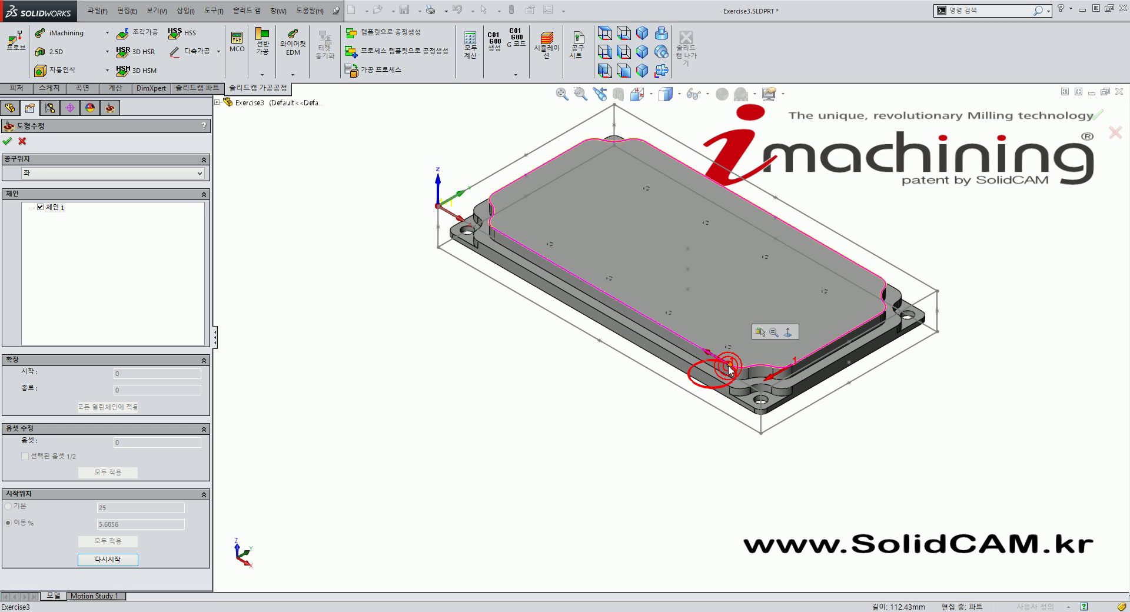
Try the long front edge's midpoint and several other points along that edge as the chain's start position
{"action": "right_click", "coordinate": [627, 305]}
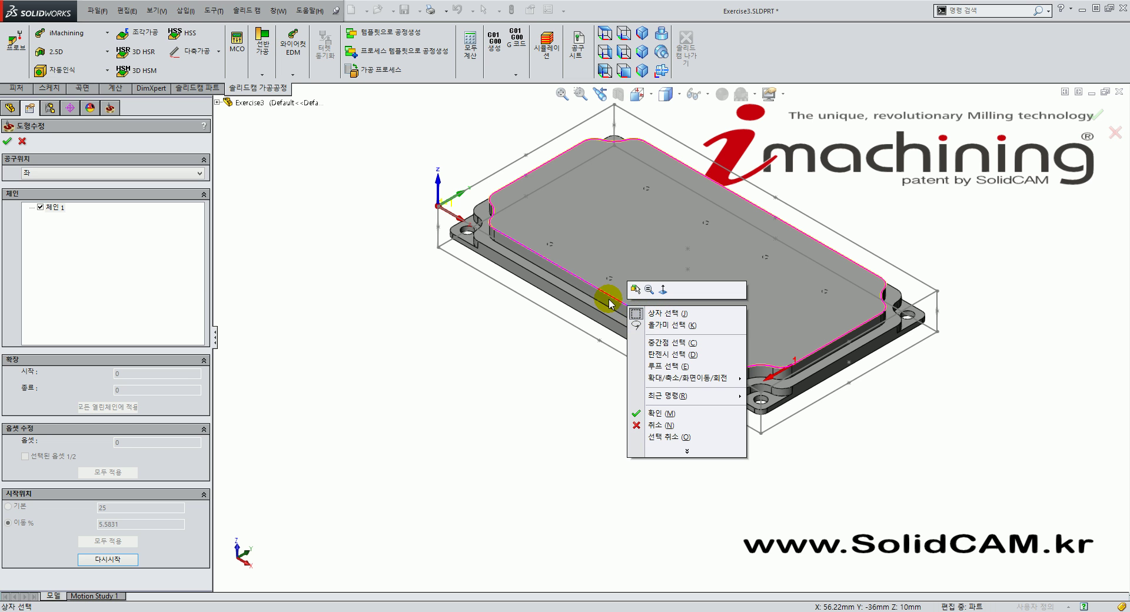
{"action": "left_click", "coordinate": [677, 343]}
{"action": "left_click", "coordinate": [616, 303]}
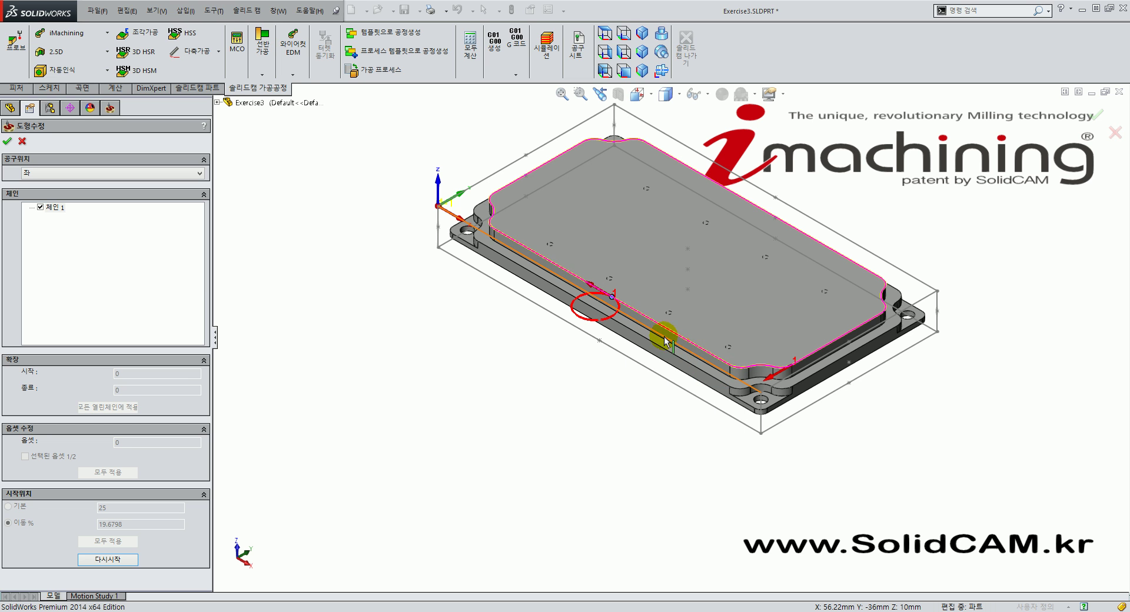
{"action": "left_click", "coordinate": [547, 266]}
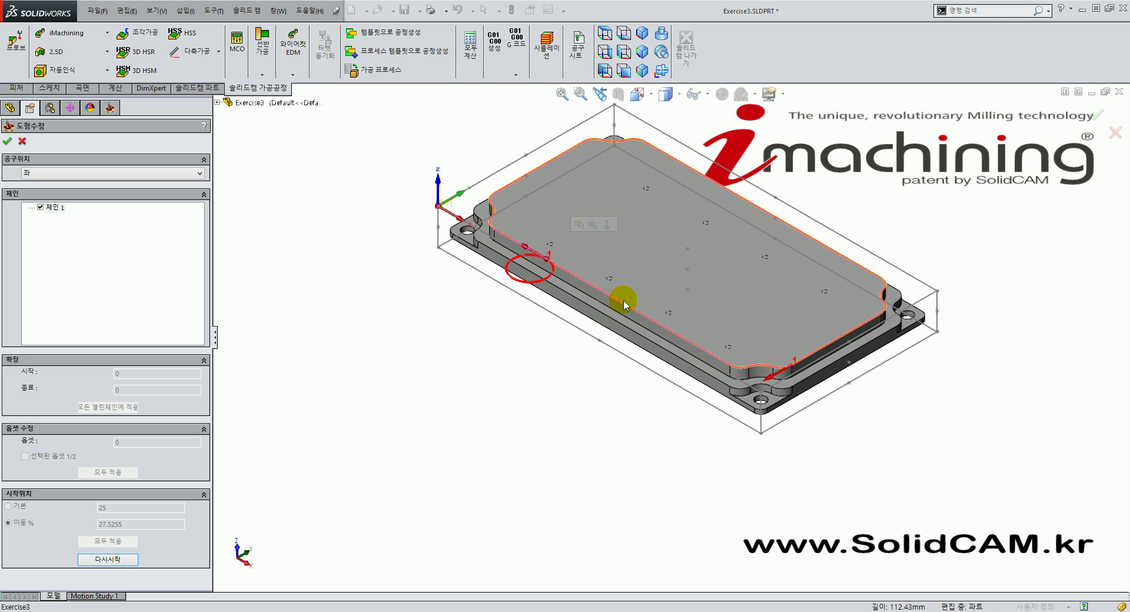
{"action": "left_click", "coordinate": [676, 338]}
{"action": "left_click", "coordinate": [583, 281]}
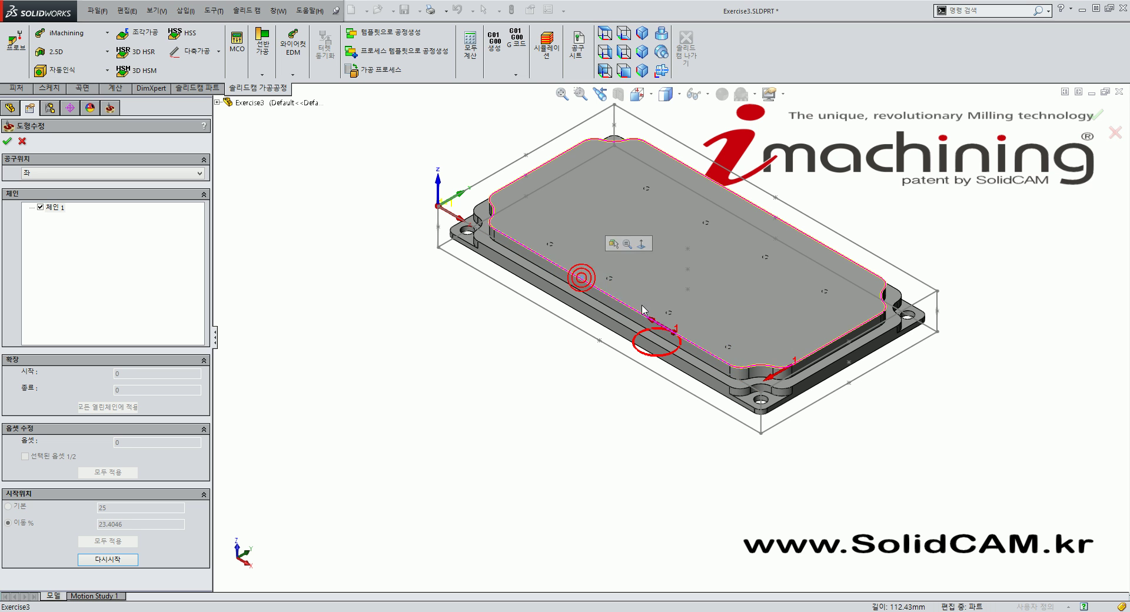
{"action": "left_click", "coordinate": [732, 368]}
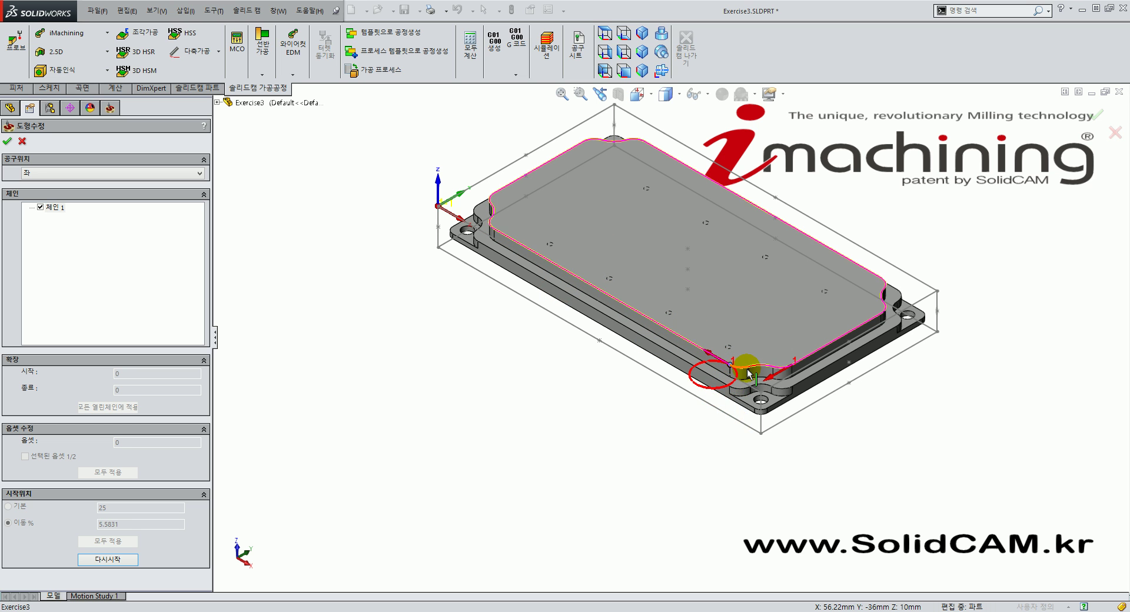
Set the chain's start position to the midpoint of the long front edge and accept the geometry modification
{"action": "right_click", "coordinate": [615, 300]}
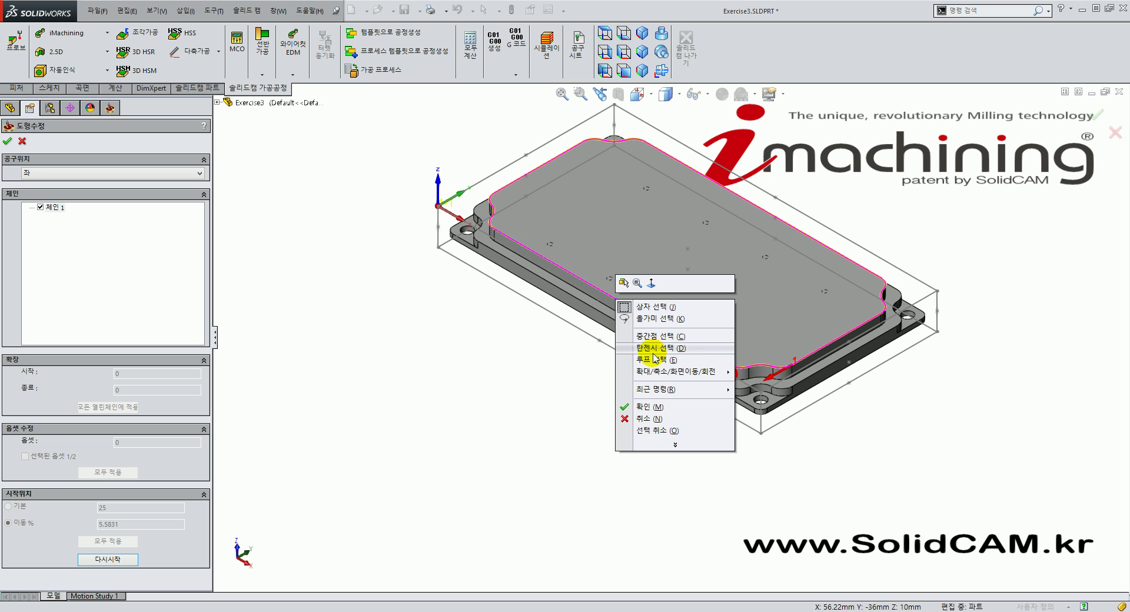
{"action": "left_click", "coordinate": [665, 338]}
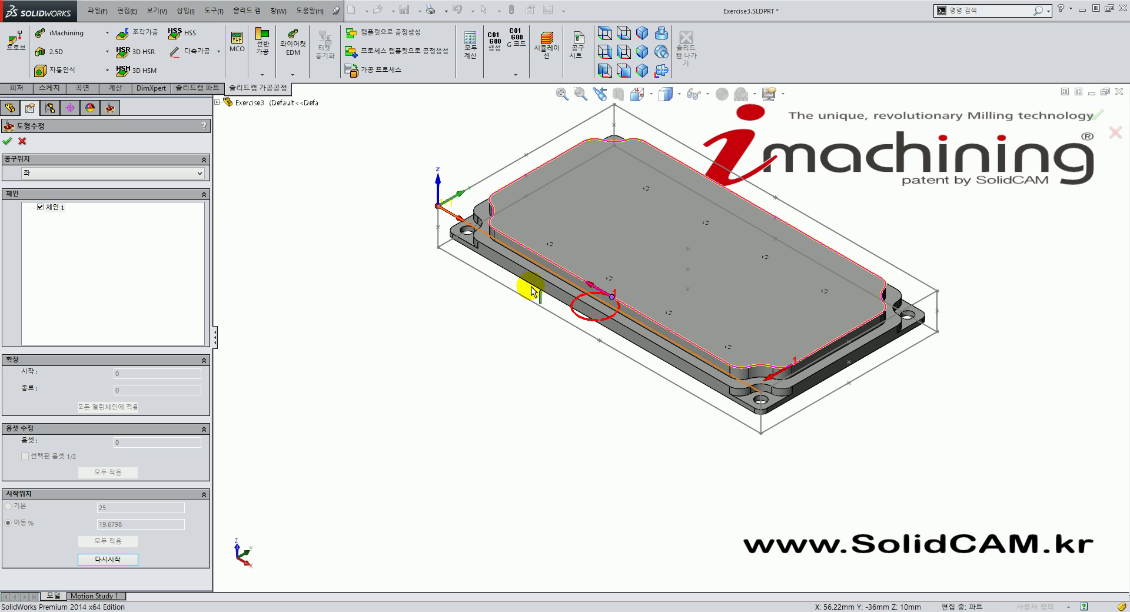
{"action": "left_click", "coordinate": [8, 142]}
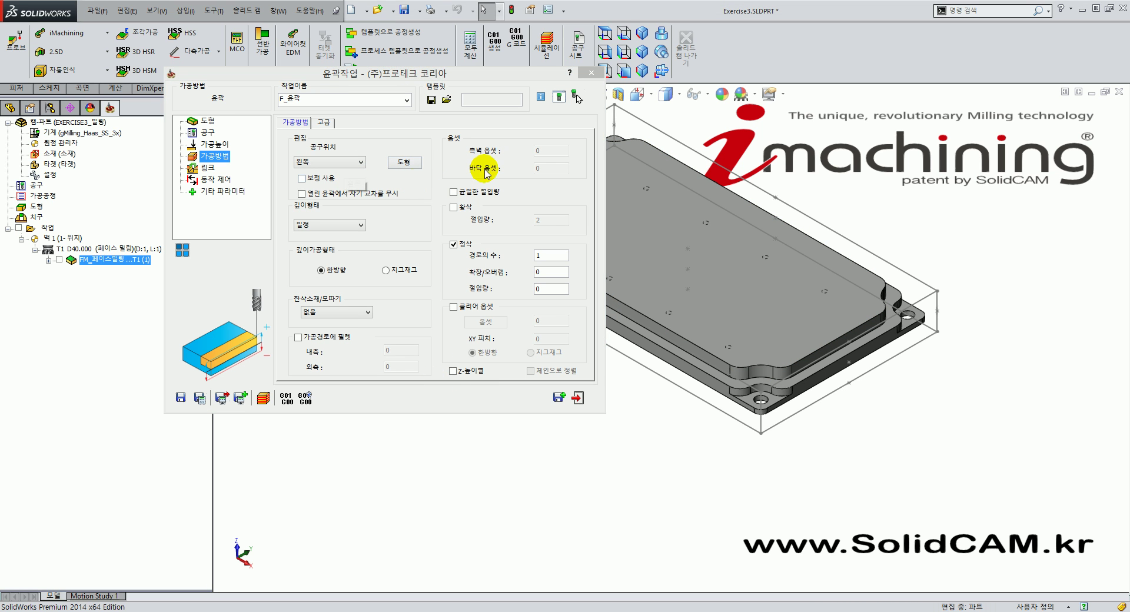
Enable roughing for the profile, and switch finishing off and back on so both passes are active
{"action": "left_click", "coordinate": [538, 154]}
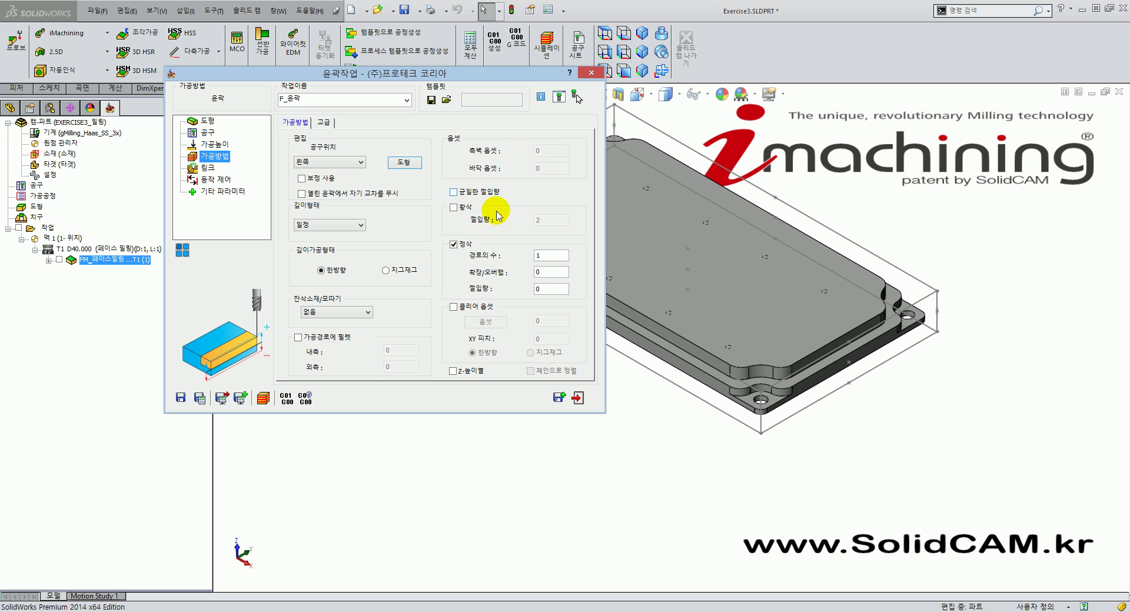
{"action": "left_click", "coordinate": [453, 207]}
{"action": "left_click", "coordinate": [553, 221]}
{"action": "left_click", "coordinate": [453, 244]}
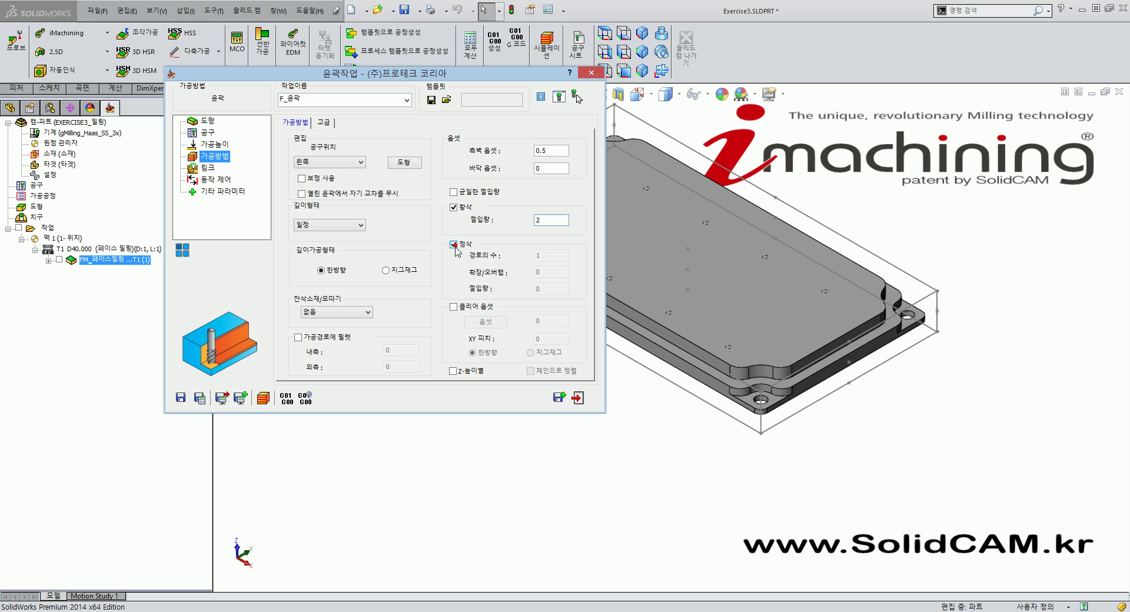
{"action": "left_click", "coordinate": [563, 153]}
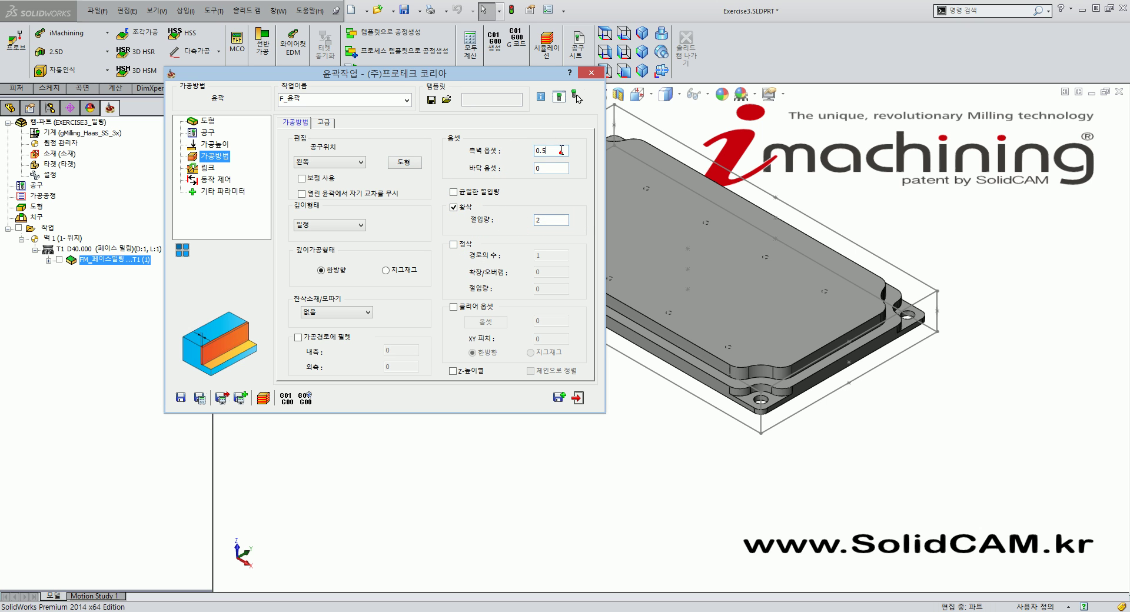
{"action": "left_click", "coordinate": [562, 169]}
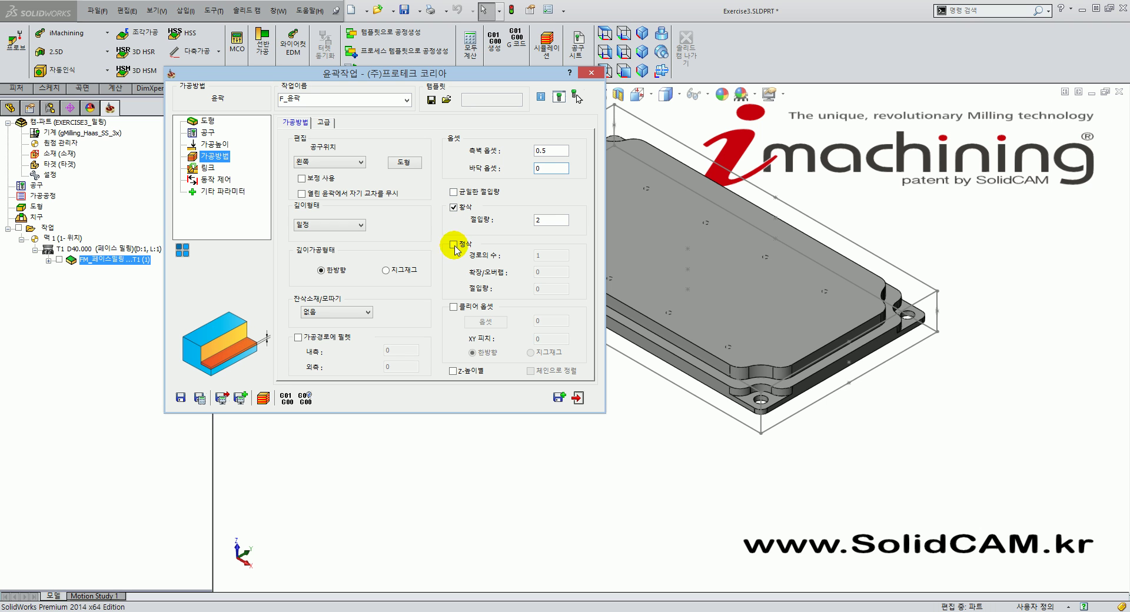
{"action": "left_click", "coordinate": [453, 244]}
{"action": "left_click", "coordinate": [551, 222]}
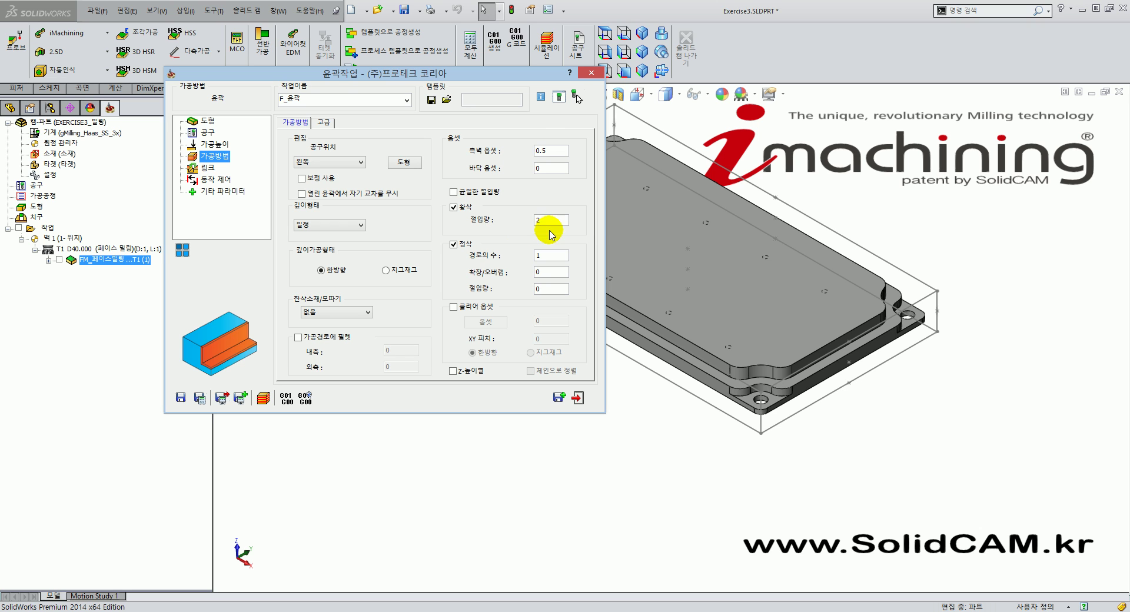
Set the roughing step down to 3.5 and both the wall and floor offsets to 0.2
{"action": "left_click", "coordinate": [556, 219]}
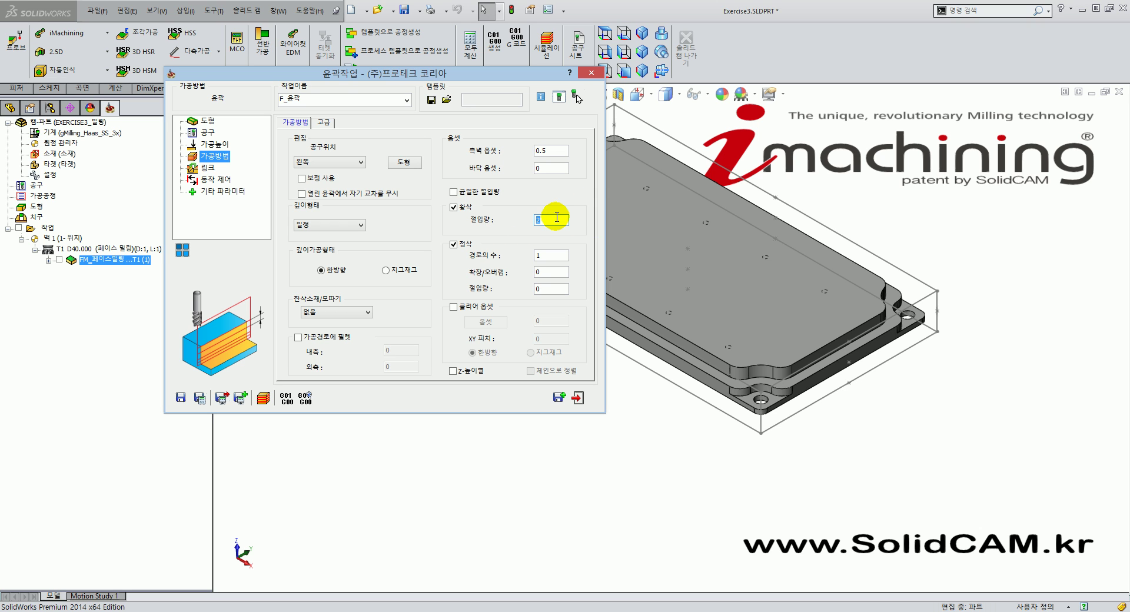
{"action": "type", "text": "3.5"}
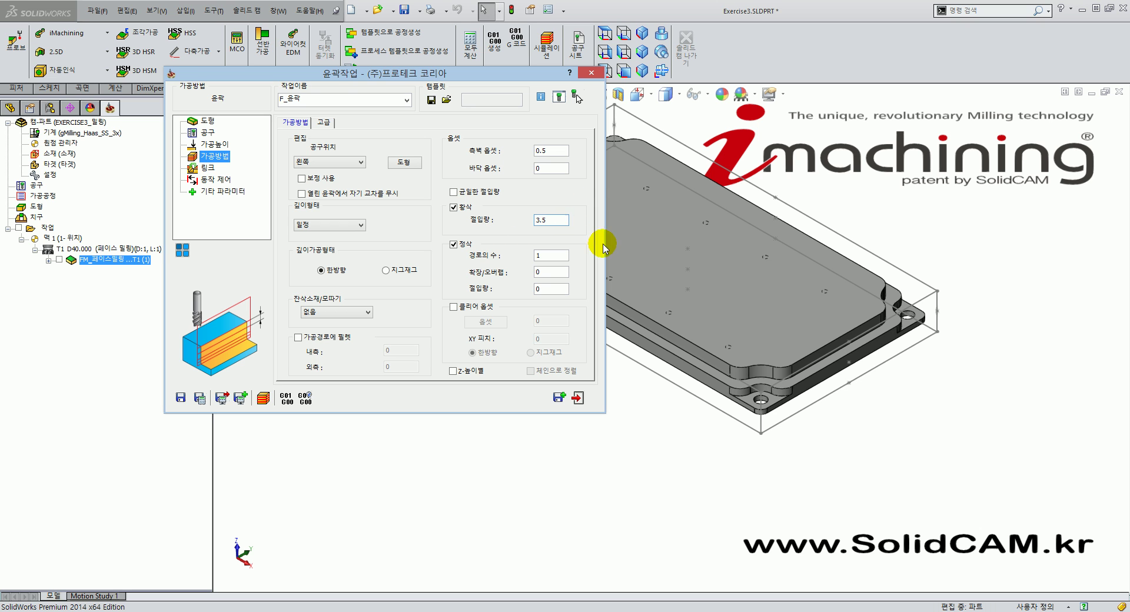
{"action": "left_click", "coordinate": [558, 151]}
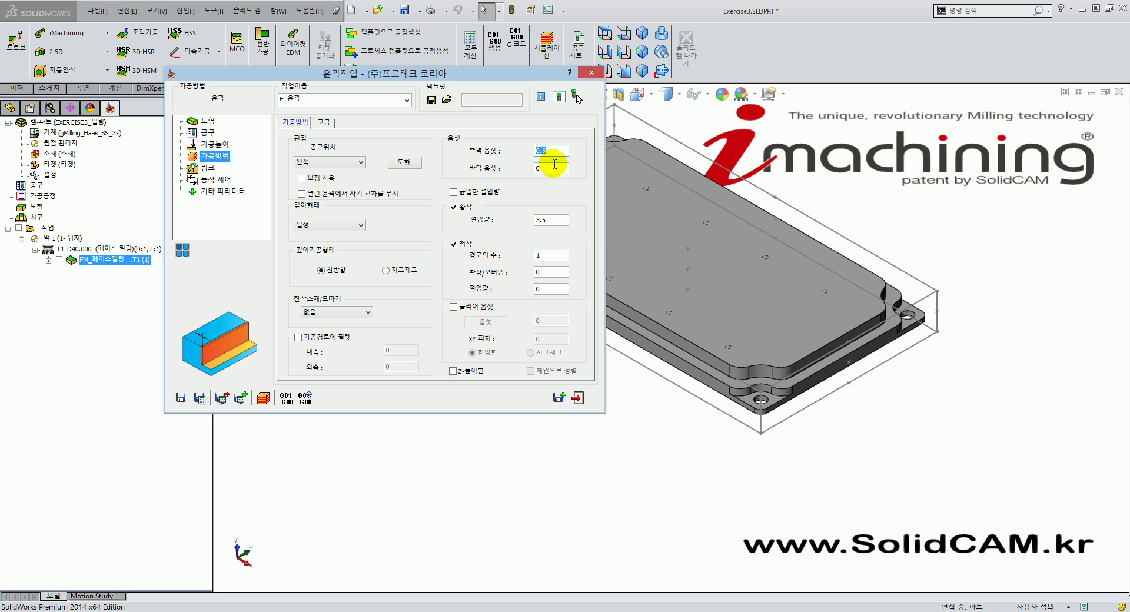
{"action": "type", "text": "0.2"}
{"action": "left_click", "coordinate": [550, 169]}
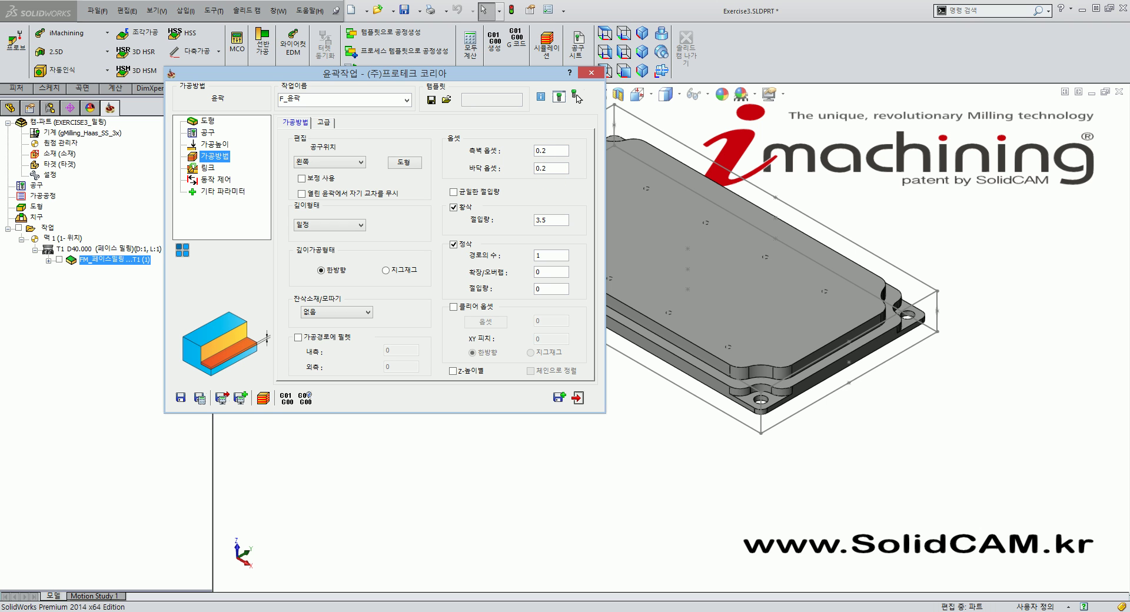
Save and calculate the profile operation, and inspect its toolpath around the part in top and isometric views
{"action": "left_click_drag", "start_coordinate": [490, 76], "coordinate": [456, 52]}
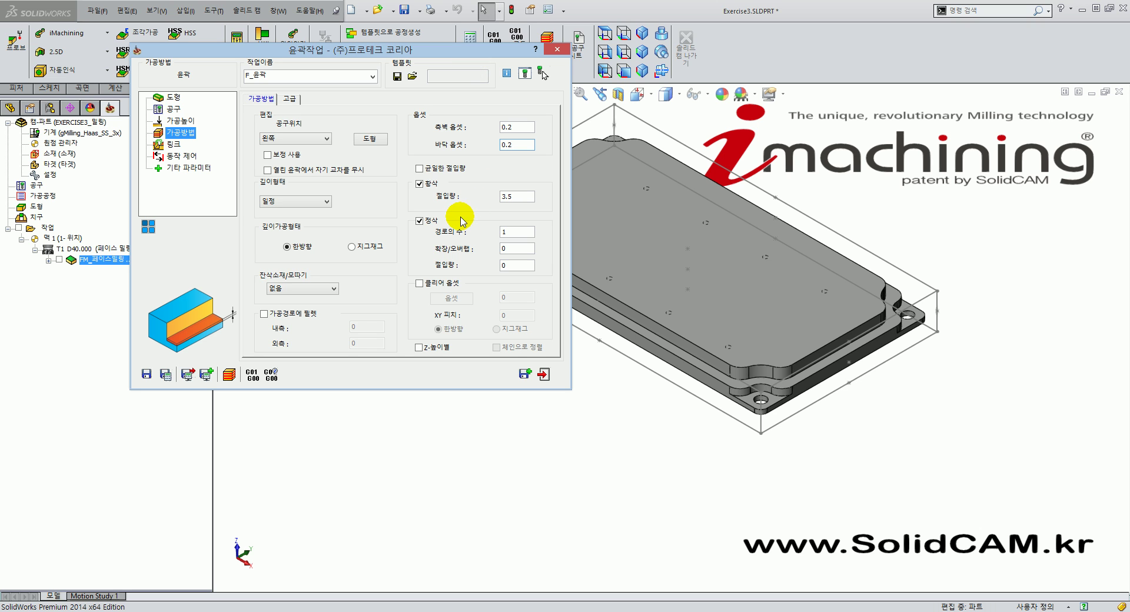
{"action": "left_click", "coordinate": [166, 375]}
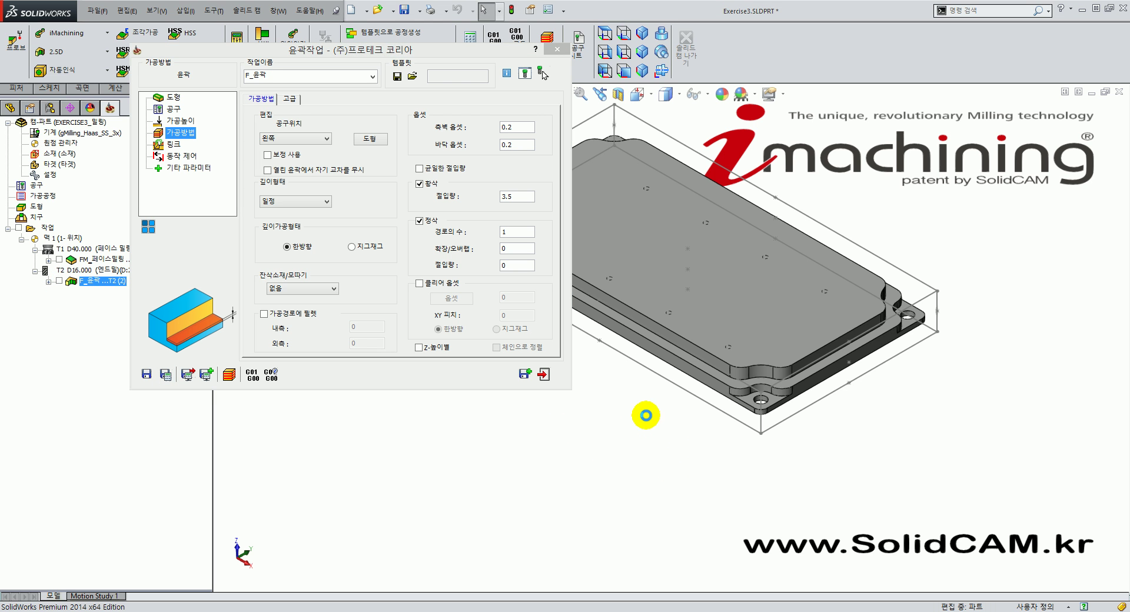
{"action": "middle_click_drag", "start_coordinate": [619, 419], "coordinate": [720, 471]}
{"action": "left_click", "coordinate": [603, 33]}
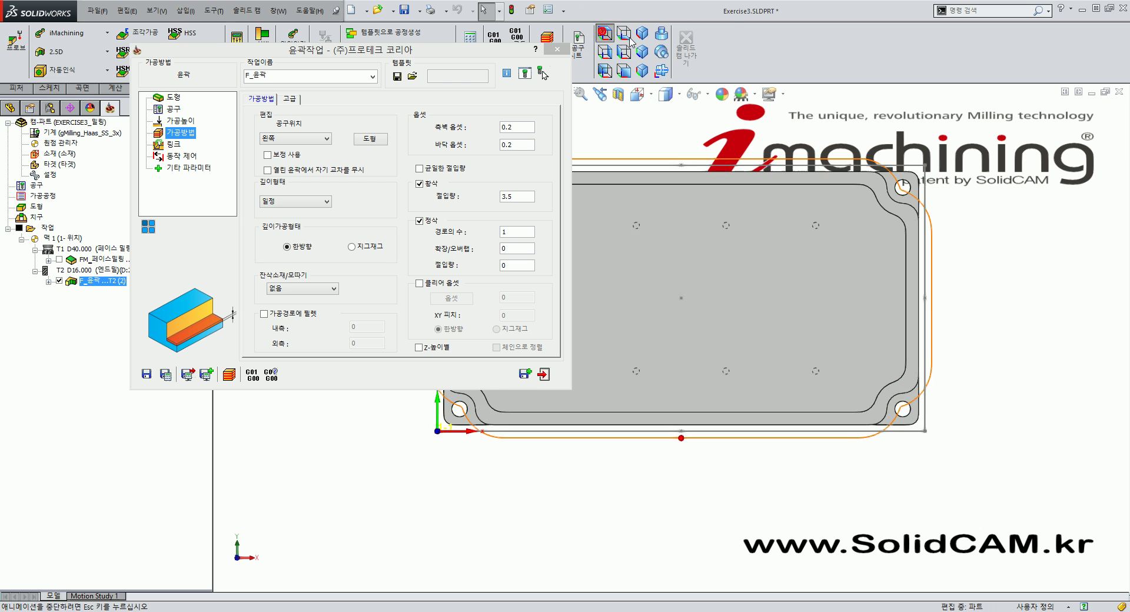
{"action": "scroll", "coordinate": [676, 259], "scroll_direction": "down", "scroll_amount": 8}
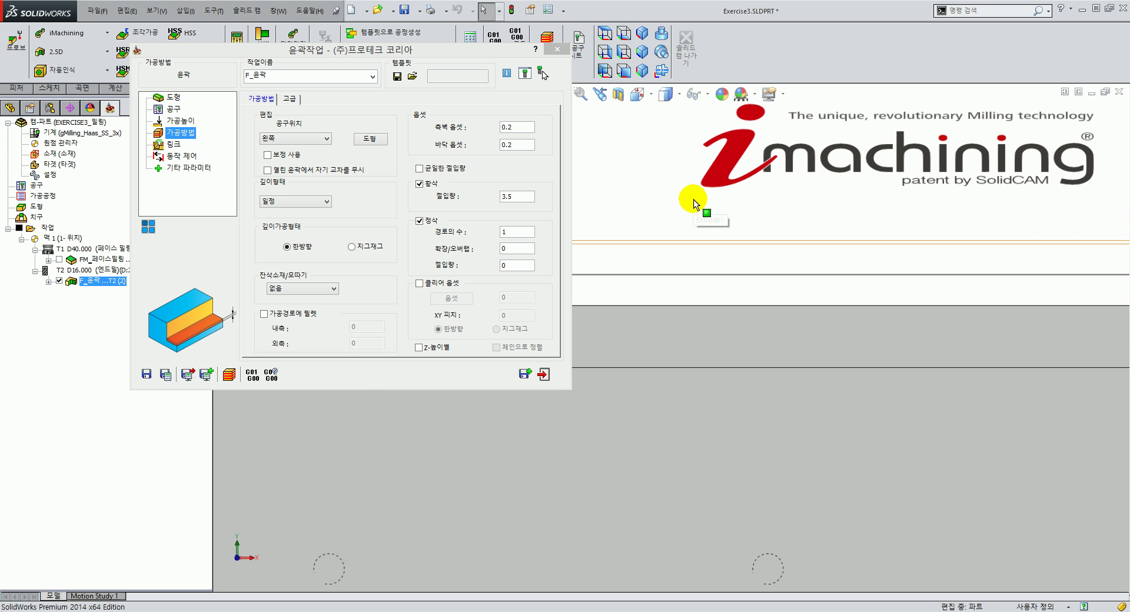
{"action": "scroll", "coordinate": [700, 235], "scroll_direction": "up", "scroll_amount": 10}
{"action": "scroll", "coordinate": [772, 272], "scroll_direction": "up", "scroll_amount": 5}
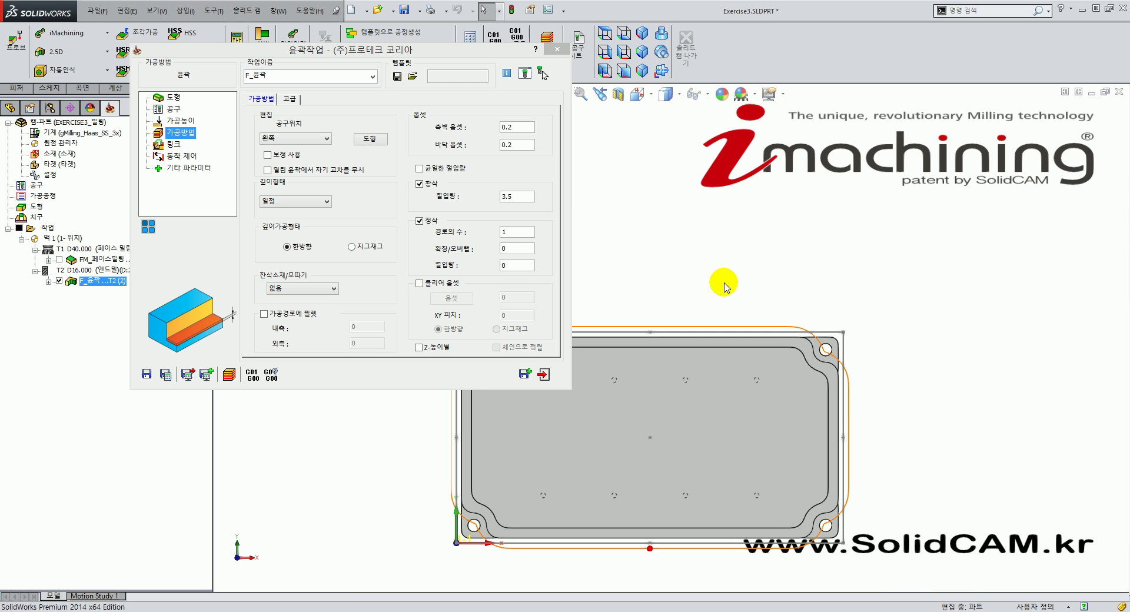
{"action": "scroll", "coordinate": [706, 345], "scroll_direction": "down", "scroll_amount": 2}
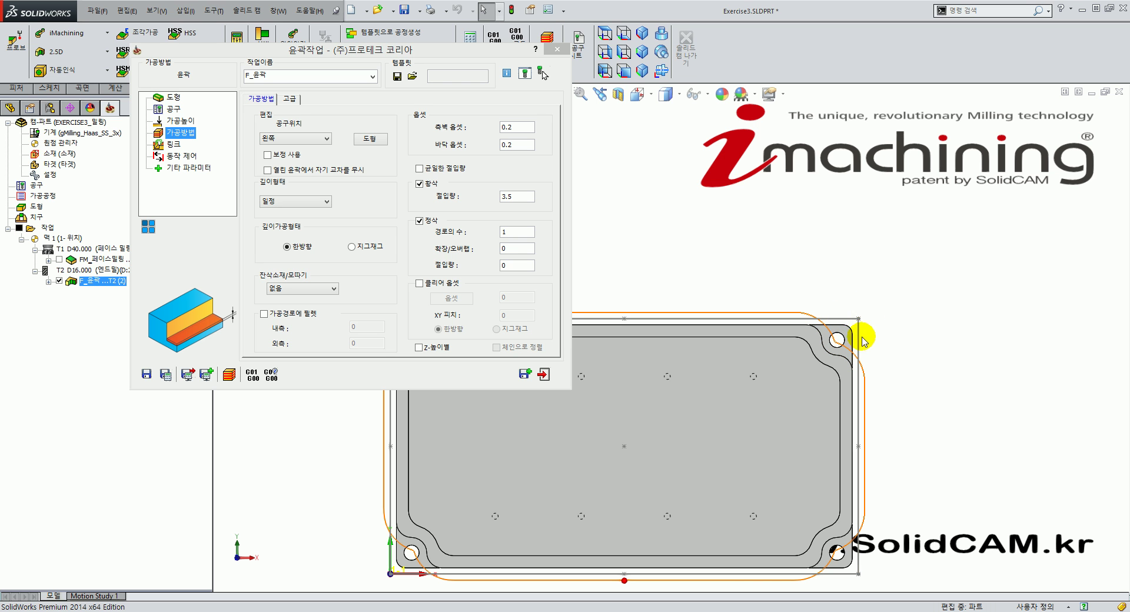
{"action": "left_click", "coordinate": [642, 34]}
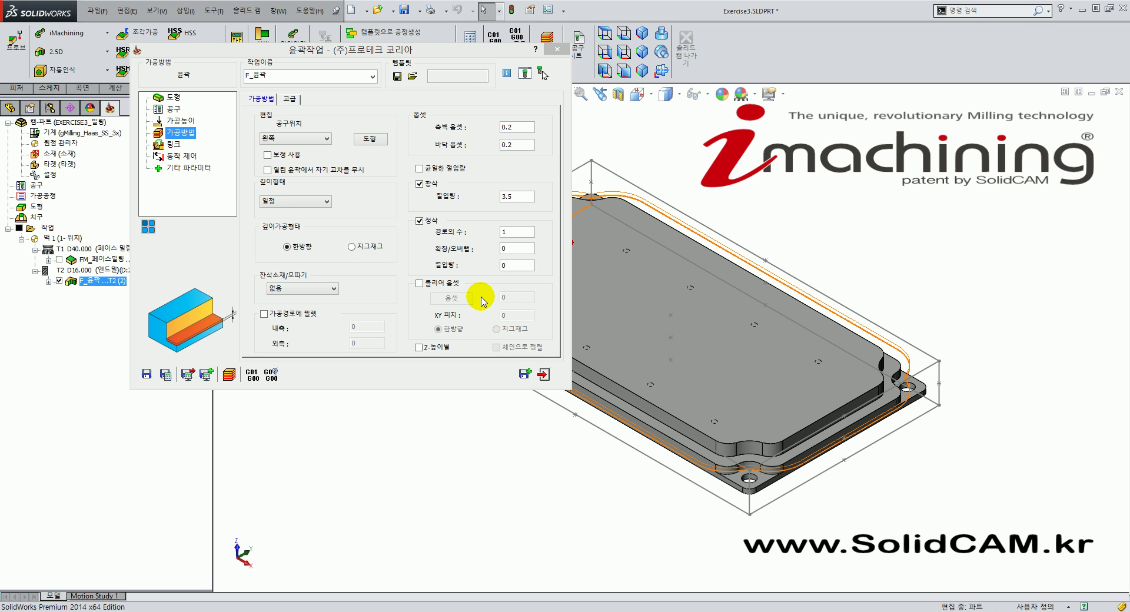
Set the finishing step down to 7
{"action": "left_click", "coordinate": [512, 264]}
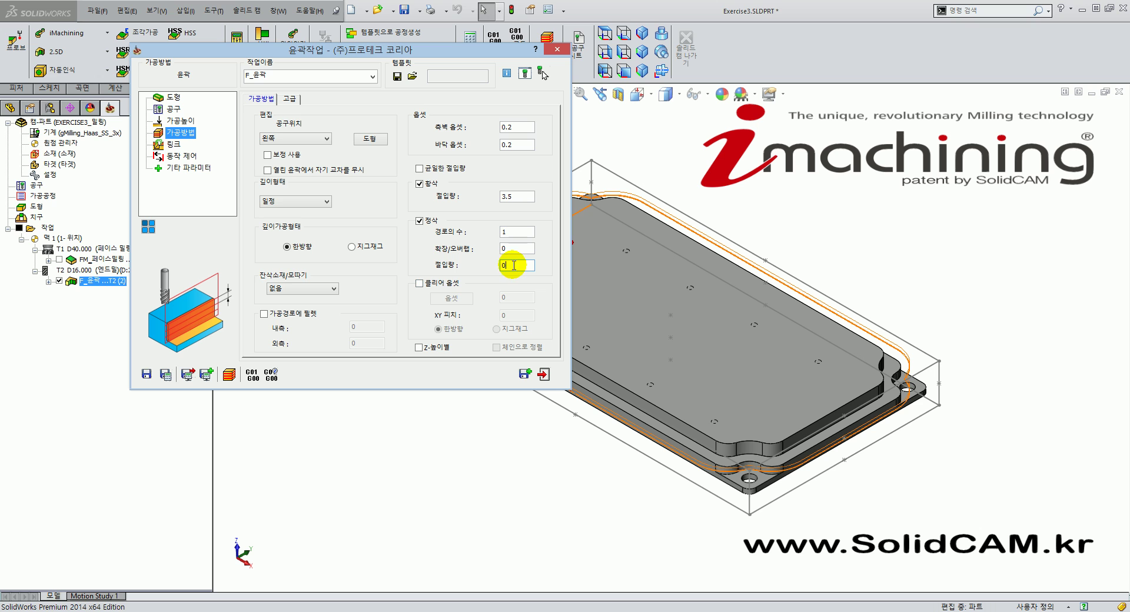
{"action": "double_click", "coordinate": [514, 265]}
{"action": "type", "text": "7"}
{"action": "left_click", "coordinate": [513, 255]}
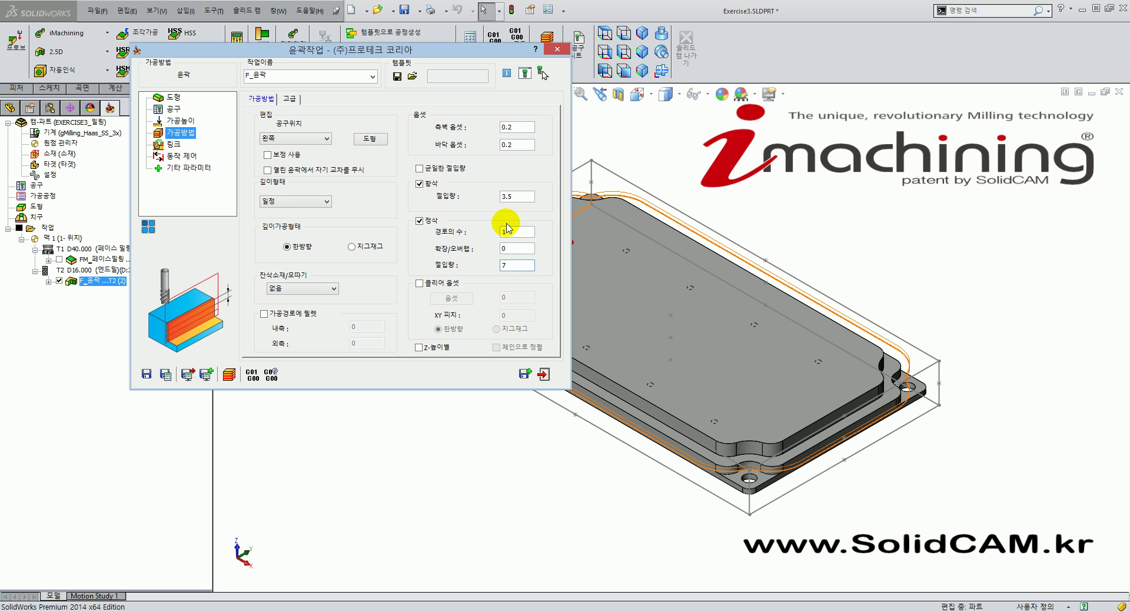
Check the upper level and profile depth in the milling levels, and set the finishing step down to 5
{"action": "left_click", "coordinate": [178, 120]}
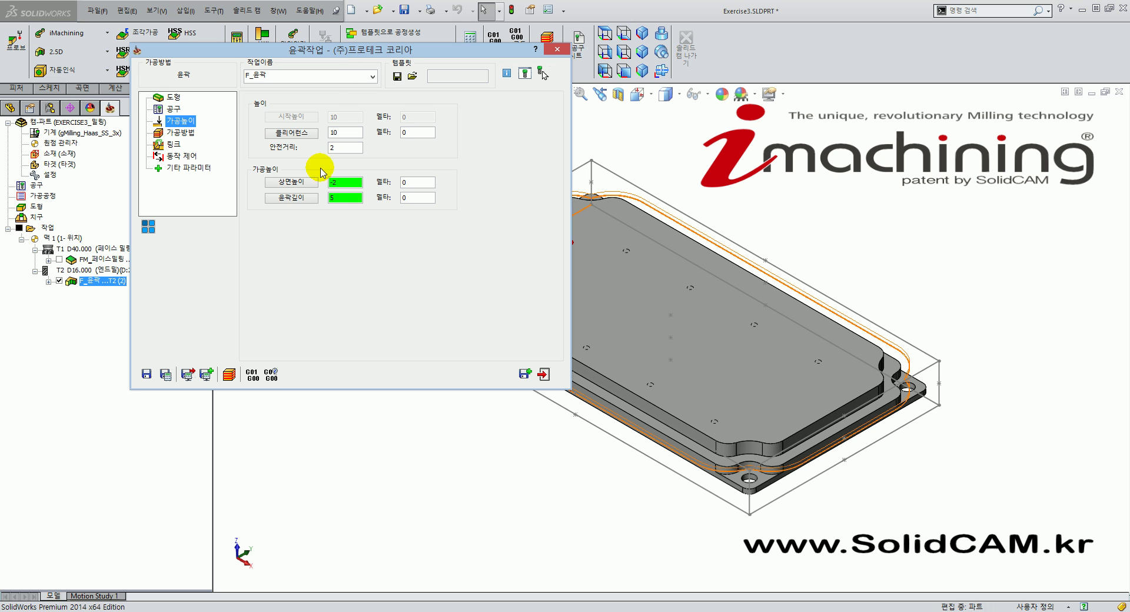
{"action": "left_click", "coordinate": [349, 184]}
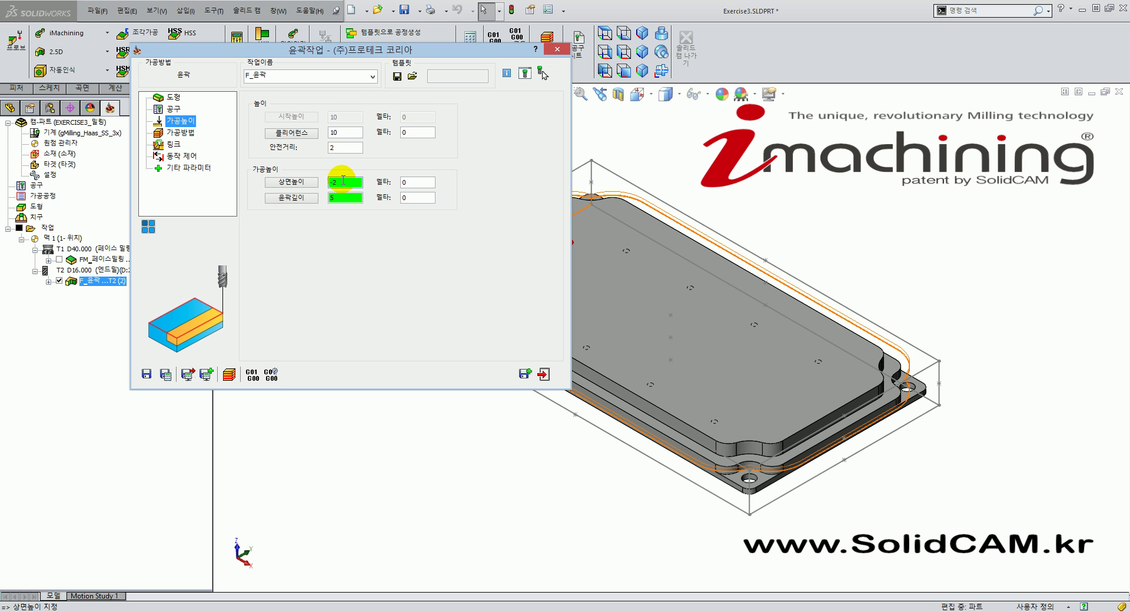
{"action": "left_click", "coordinate": [182, 132]}
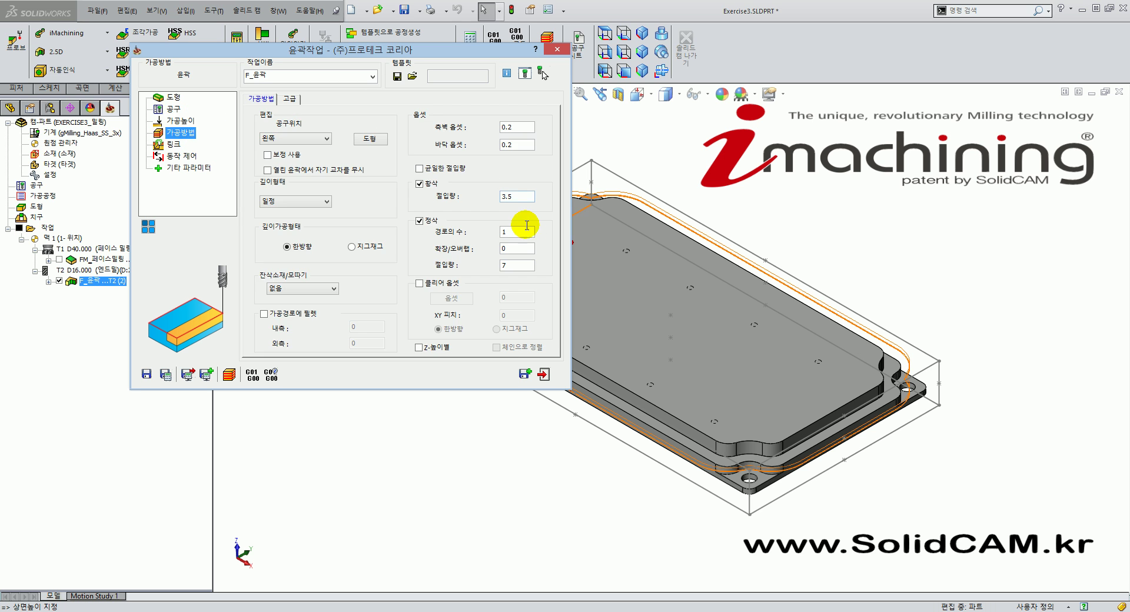
{"action": "double_click", "coordinate": [524, 265]}
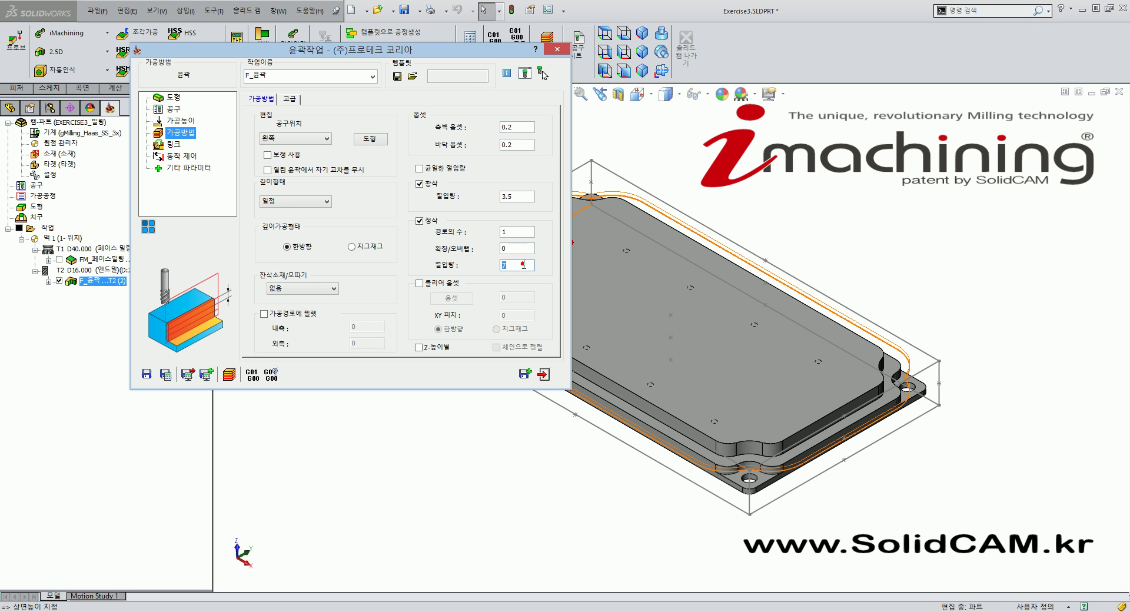
{"action": "type", "text": "5"}
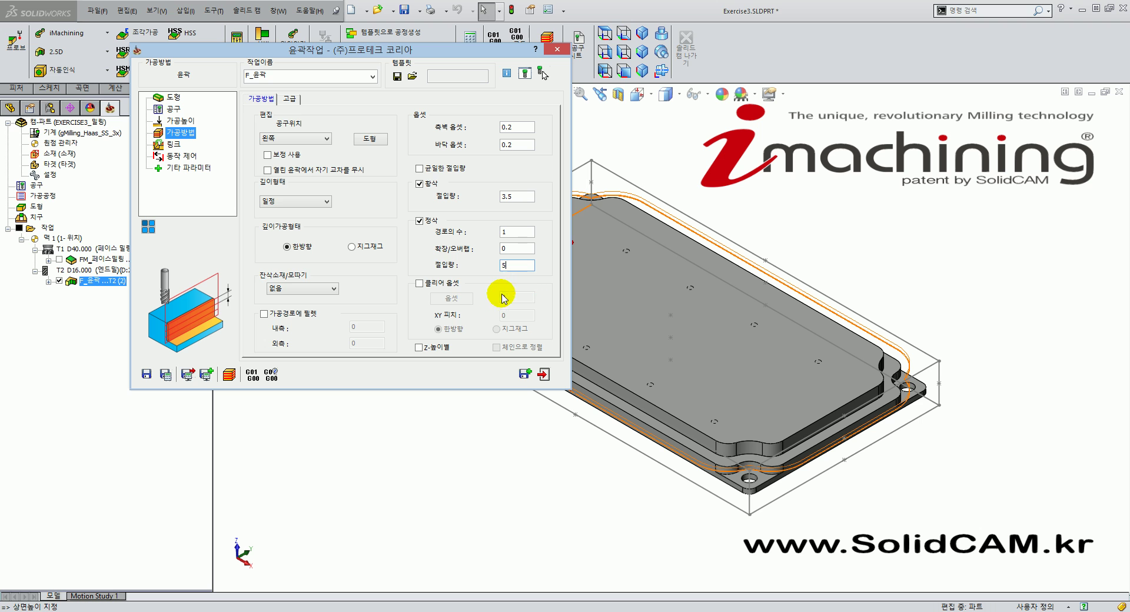
Enable the clear offset with an offset of 5 and an XY pitch of 2.5 in one-way direction
{"action": "left_click", "coordinate": [434, 283]}
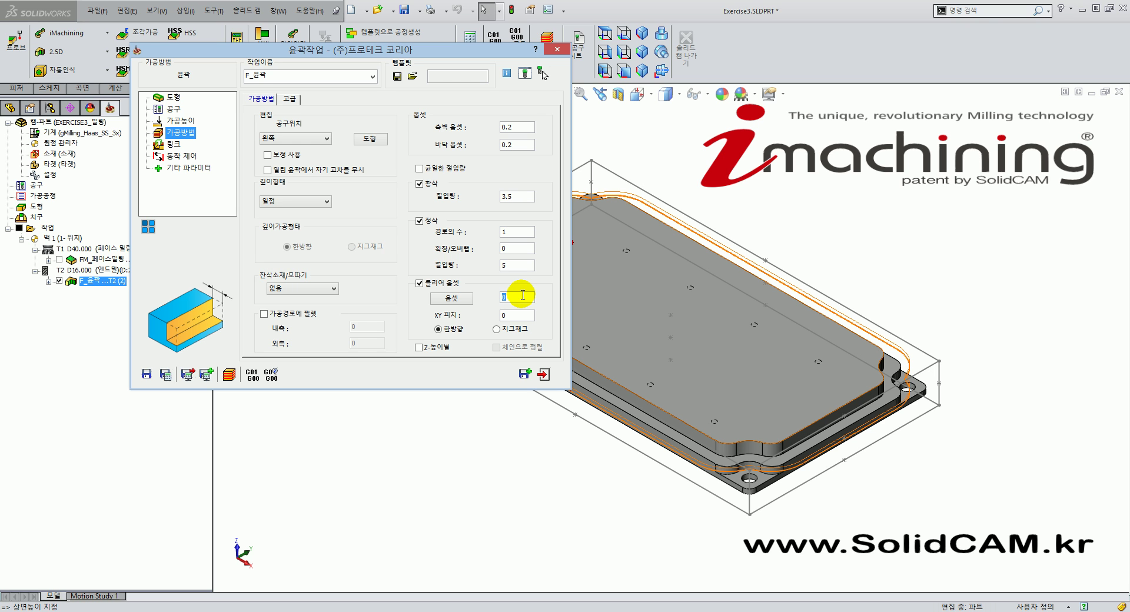
{"action": "type", "text": "5"}
{"action": "left_click", "coordinate": [511, 314]}
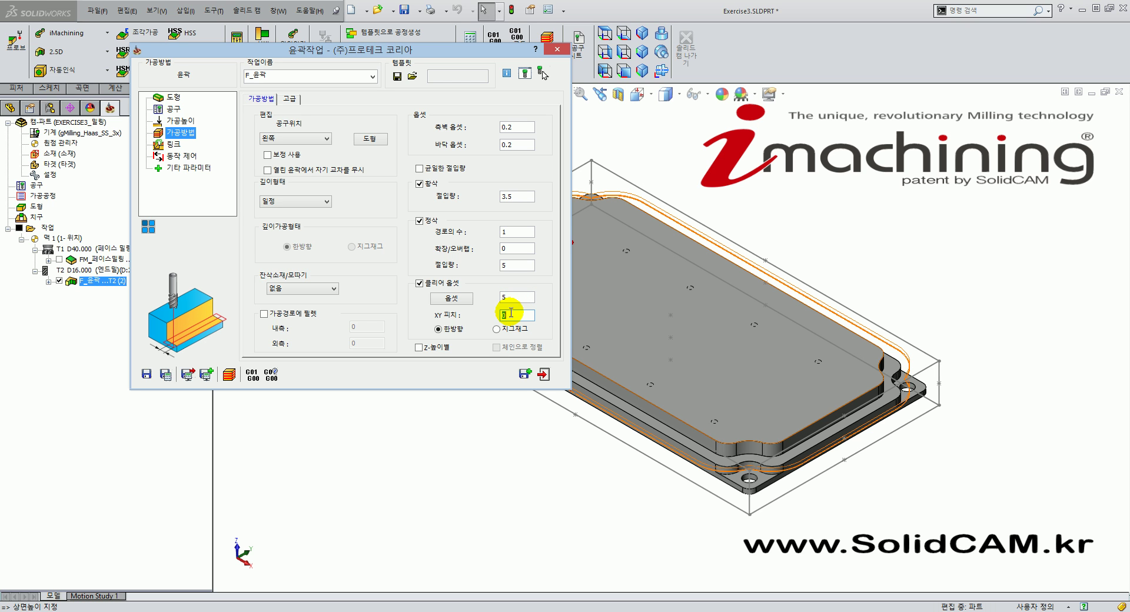
{"action": "type", "text": "2.5"}
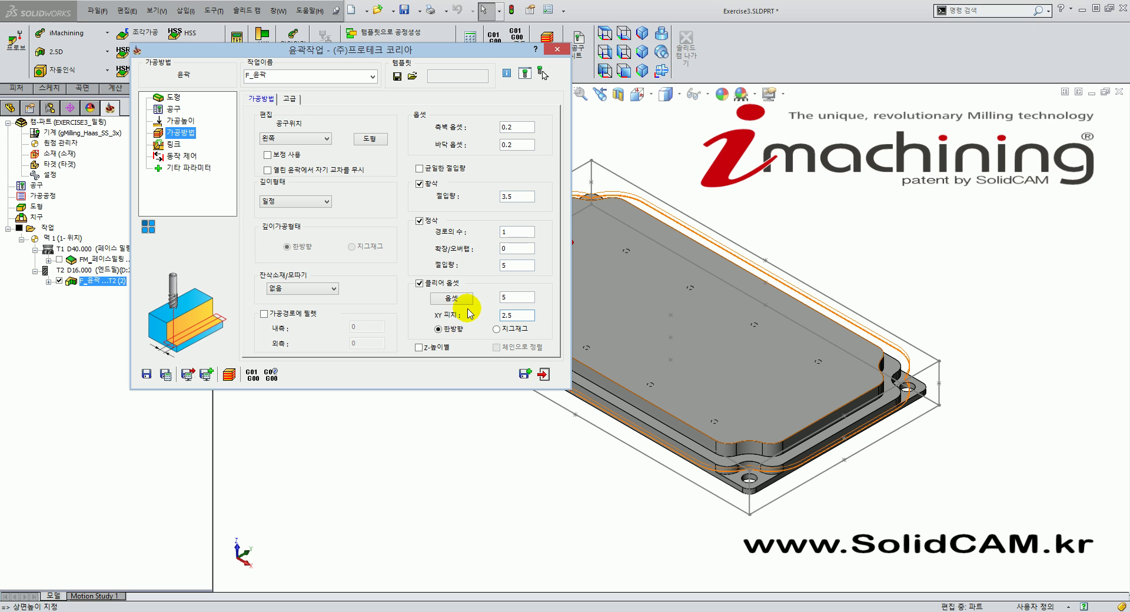
{"action": "left_click", "coordinate": [524, 126]}
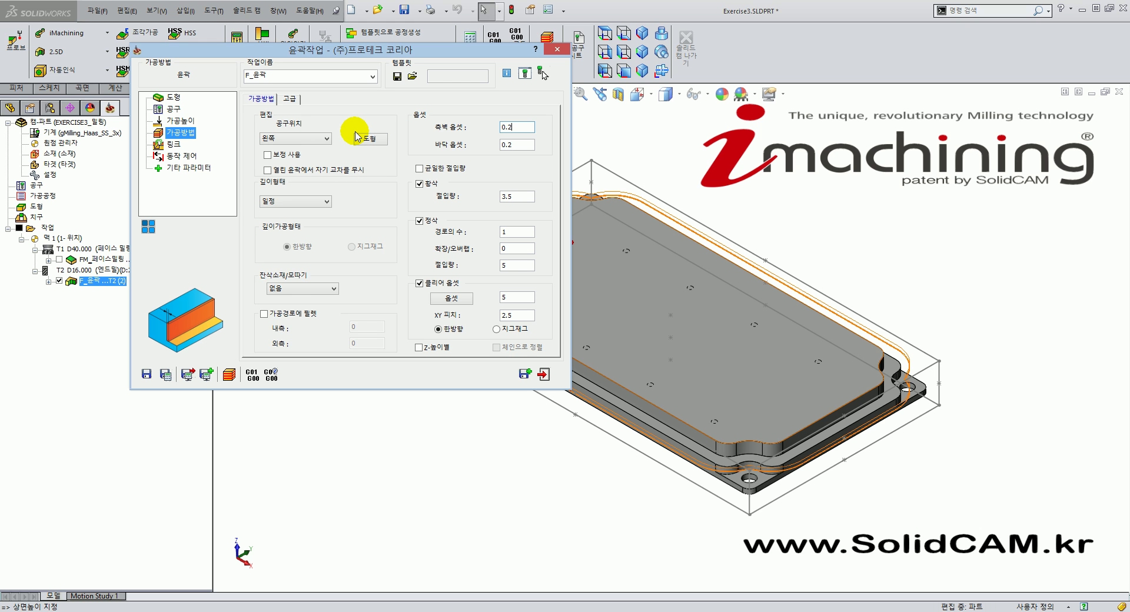
Save and recalculate the operation, and compare the offset passes with the wall offset near a corner hole from the top
{"action": "left_click", "coordinate": [166, 374]}
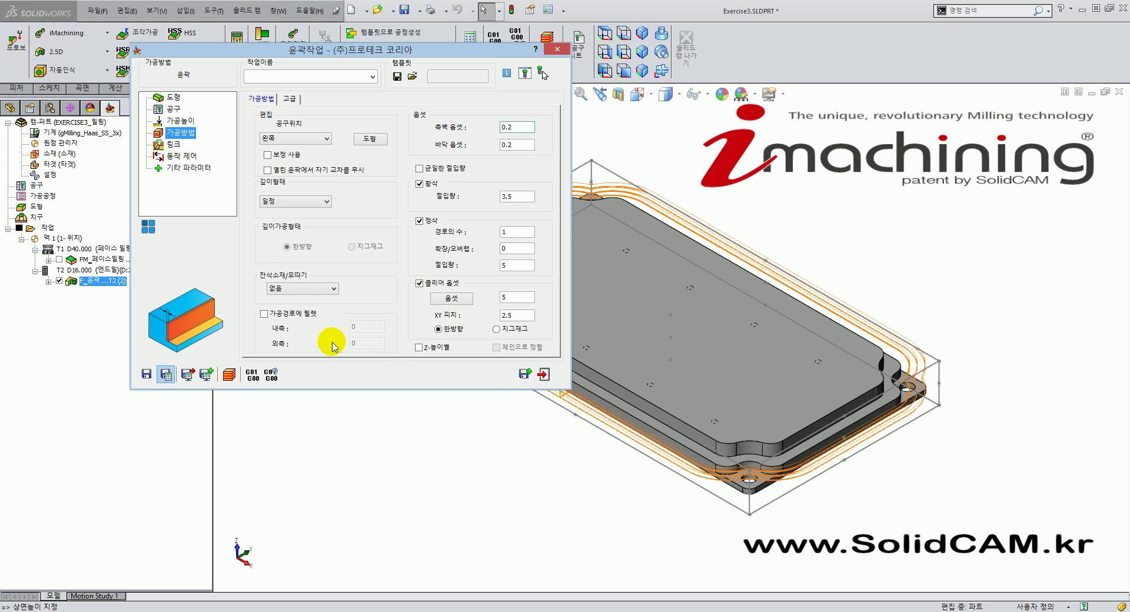
{"action": "left_click", "coordinate": [606, 33]}
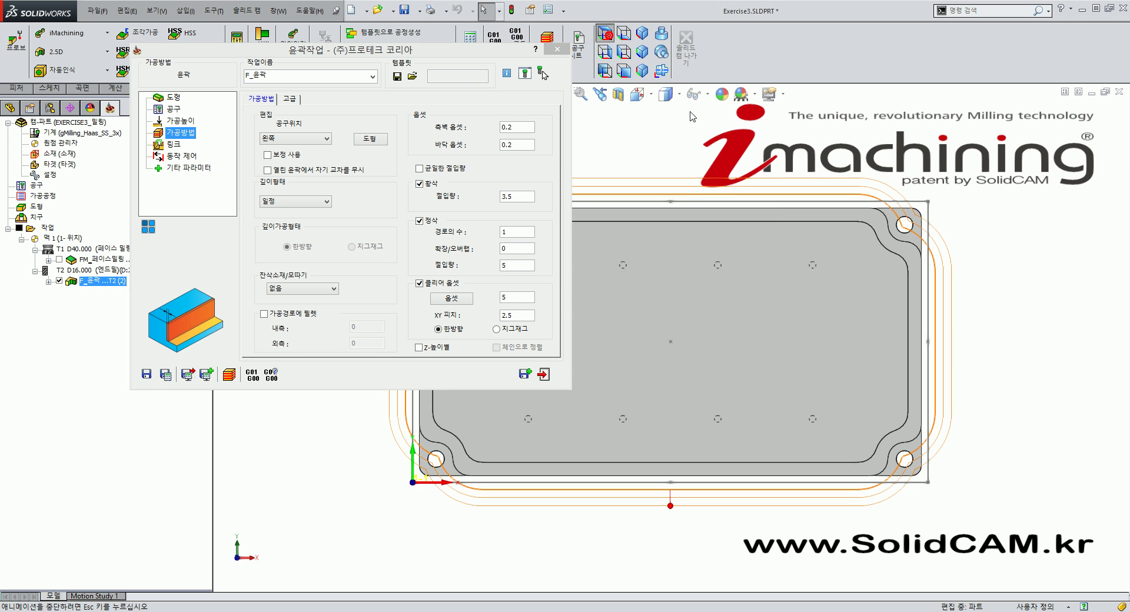
{"action": "scroll", "coordinate": [895, 226], "scroll_direction": "down", "scroll_amount": 5}
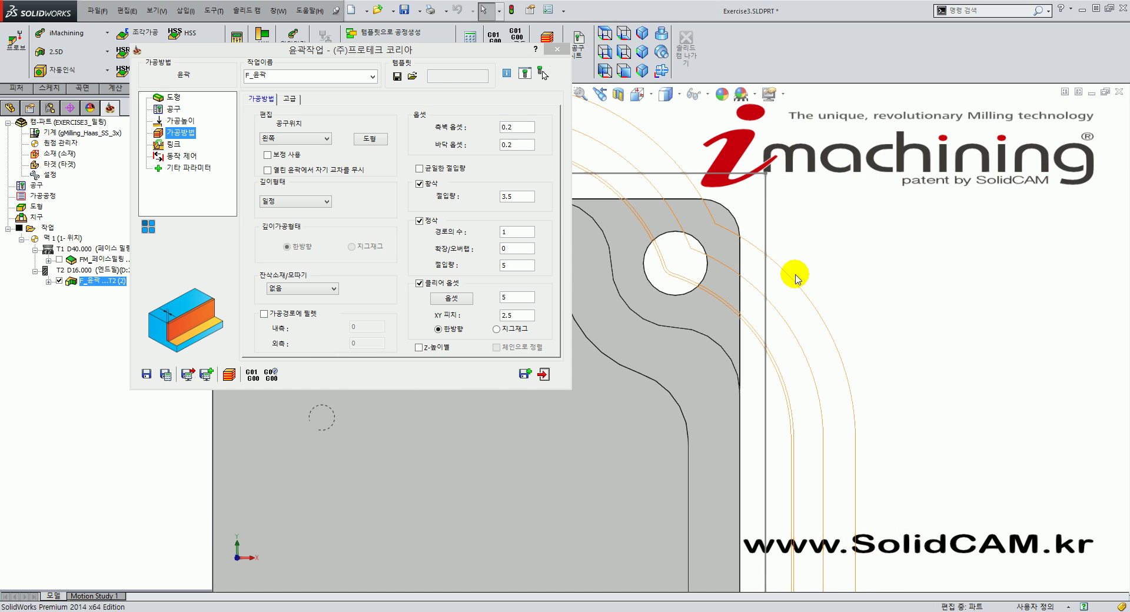
{"action": "scroll", "coordinate": [716, 277], "scroll_direction": "down", "scroll_amount": 2}
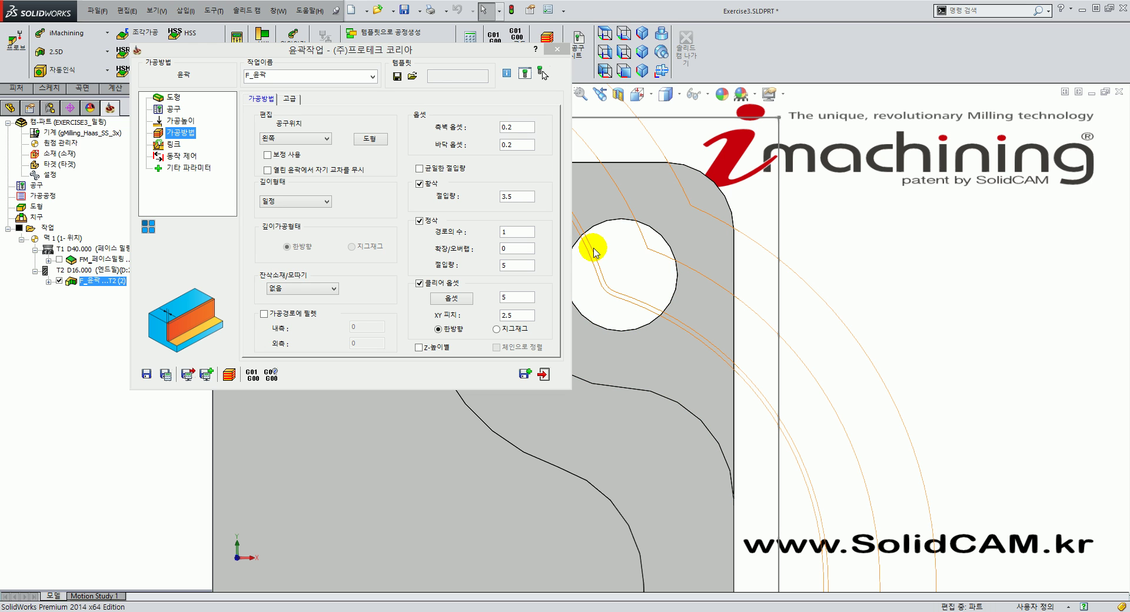
{"action": "left_click", "coordinate": [531, 127]}
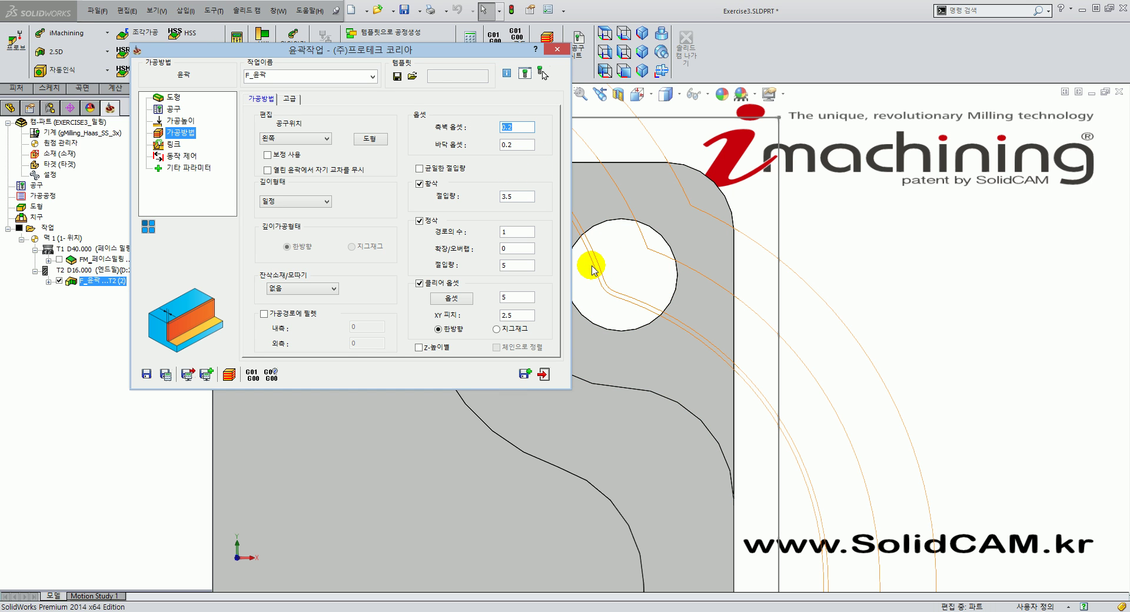
{"action": "left_click", "coordinate": [935, 295]}
Examine the recalculated clear offset passes around the whole part from the top, at a tilt and in isometric view
{"action": "scroll", "coordinate": [942, 318], "scroll_direction": "up", "scroll_amount": 5}
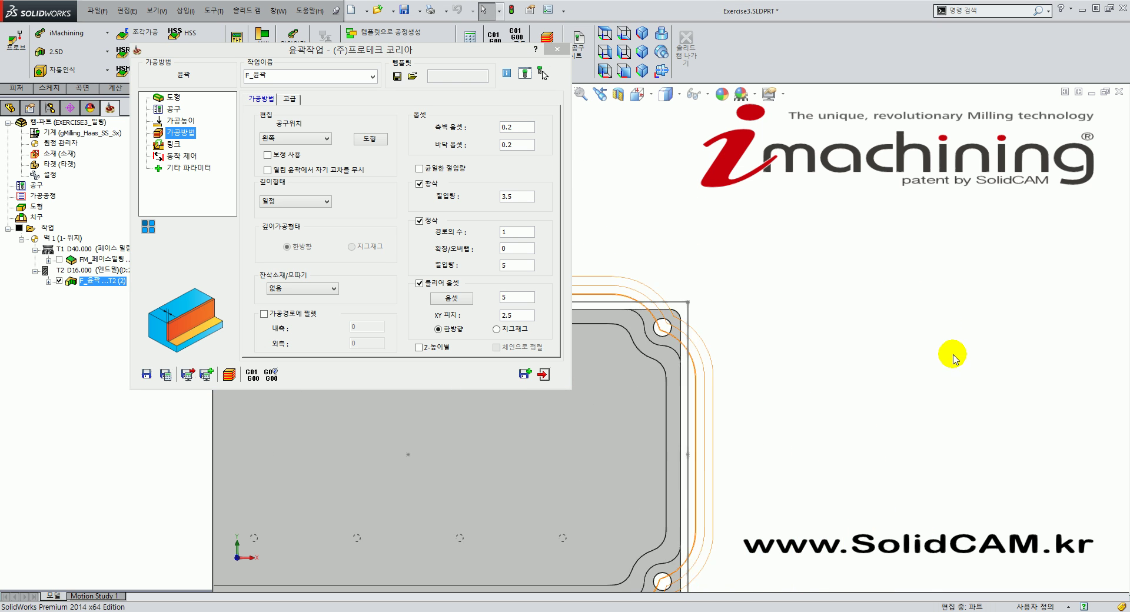
{"action": "scroll", "coordinate": [925, 346], "scroll_direction": "up", "scroll_amount": 7}
{"action": "scroll", "coordinate": [526, 436], "scroll_direction": "down", "scroll_amount": 6}
{"action": "scroll", "coordinate": [703, 248], "scroll_direction": "up", "scroll_amount": 4}
{"action": "scroll", "coordinate": [701, 198], "scroll_direction": "down", "scroll_amount": 1}
{"action": "scroll", "coordinate": [700, 200], "scroll_direction": "down", "scroll_amount": 2}
{"action": "scroll", "coordinate": [693, 383], "scroll_direction": "up", "scroll_amount": 4}
{"action": "middle_click_drag", "start_coordinate": [684, 401], "coordinate": [677, 281]}
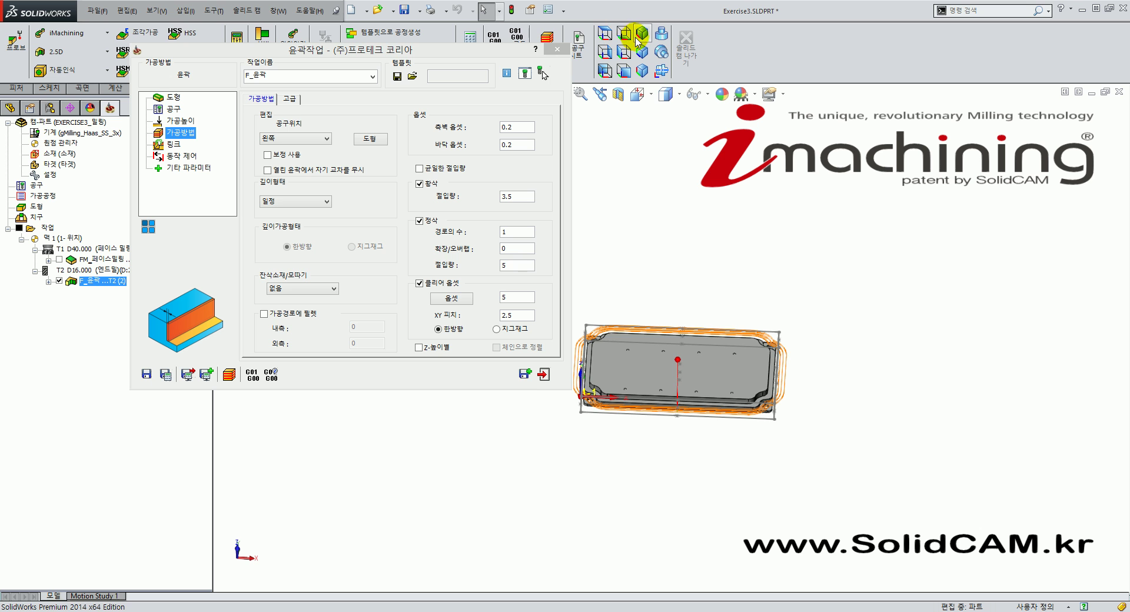
{"action": "left_click", "coordinate": [636, 39]}
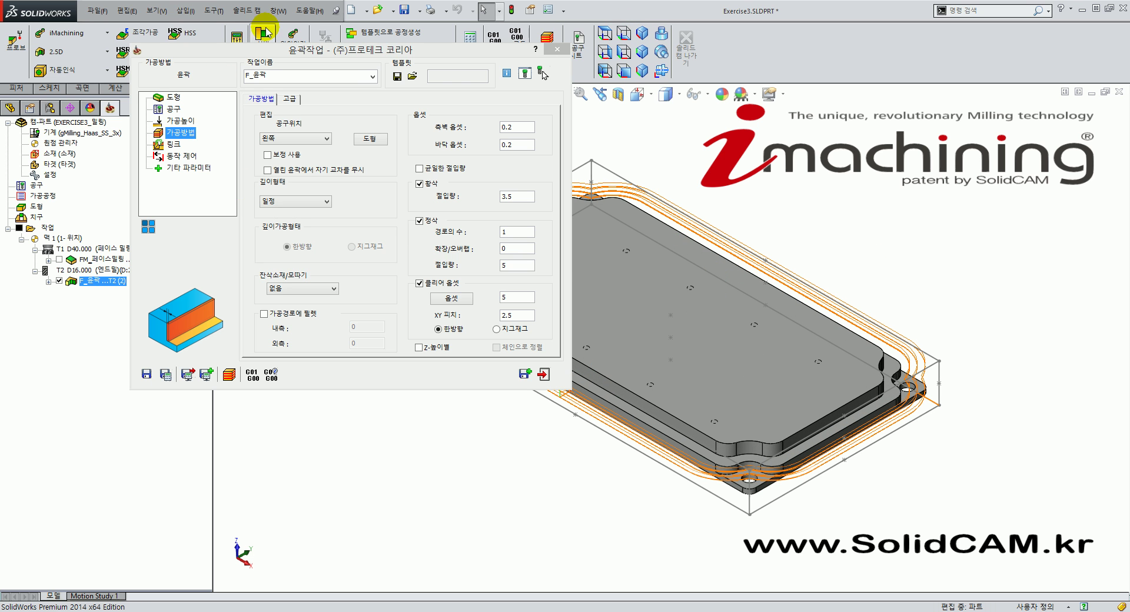
Move the profile operation's dialog off the toolpath, open its link settings and show the connection options for adjacent tool passes
{"action": "left_click_drag", "start_coordinate": [297, 49], "coordinate": [226, 37]}
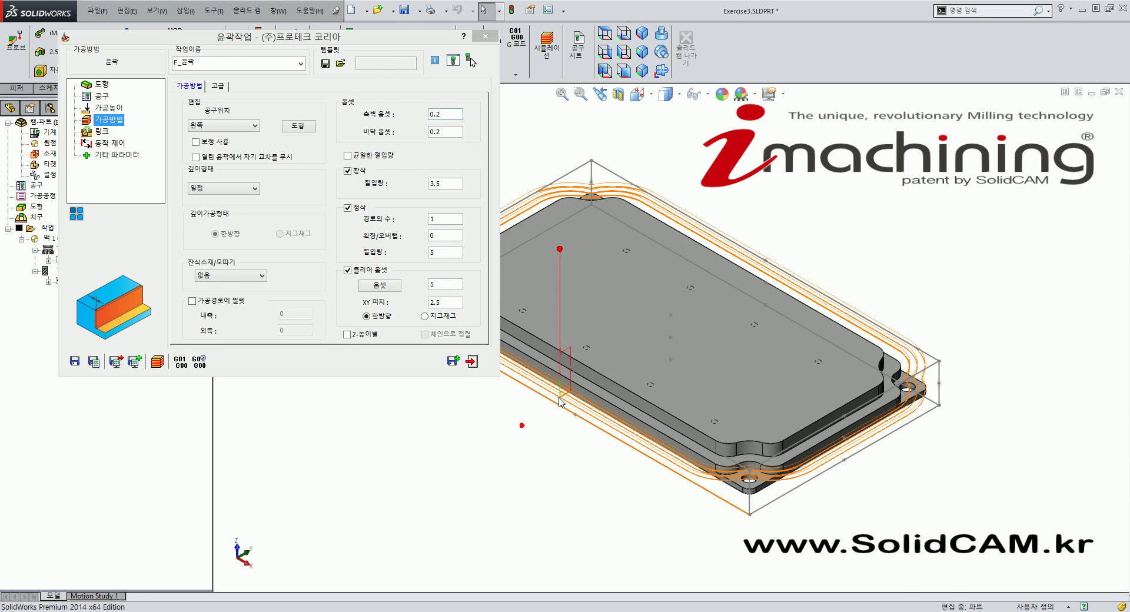
{"action": "scroll", "coordinate": [548, 412], "scroll_direction": "down", "scroll_amount": 5}
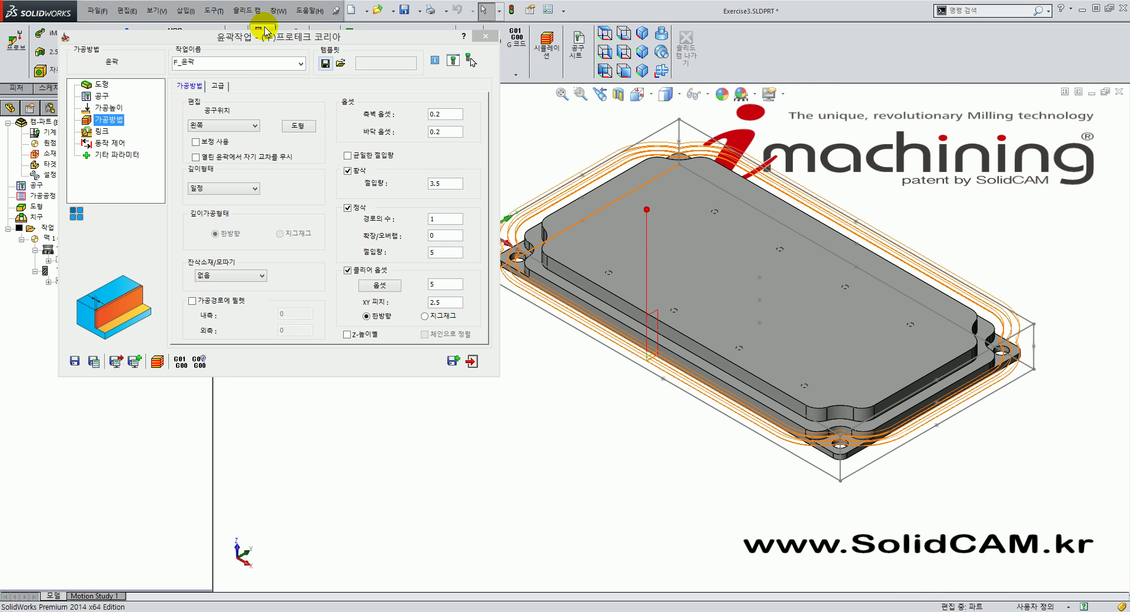
{"action": "left_click_drag", "start_coordinate": [270, 33], "coordinate": [307, 35]}
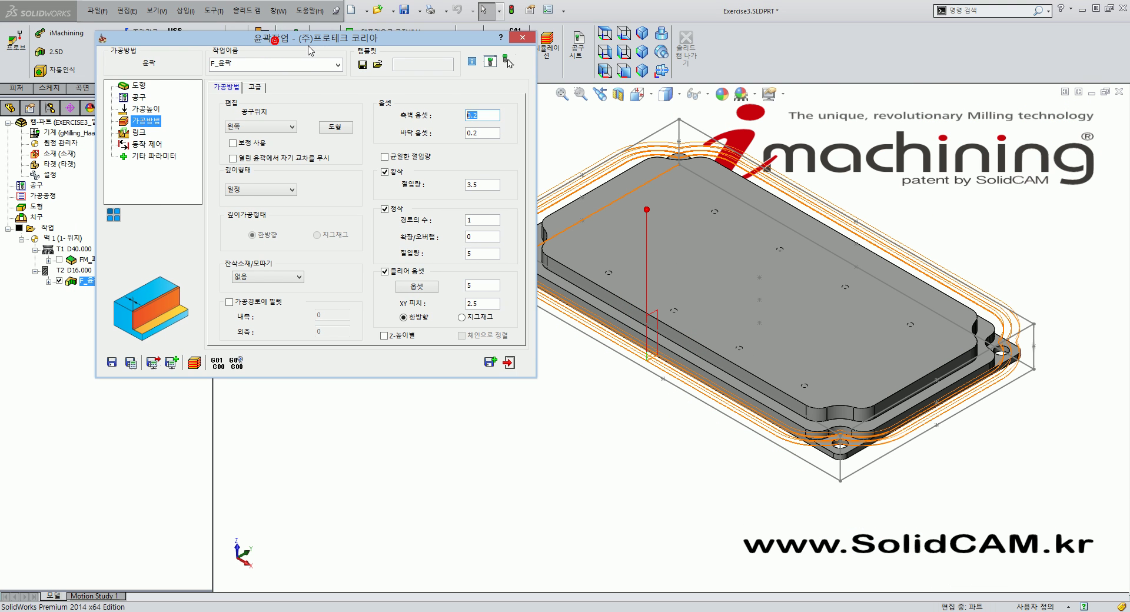
{"action": "left_click", "coordinate": [141, 132]}
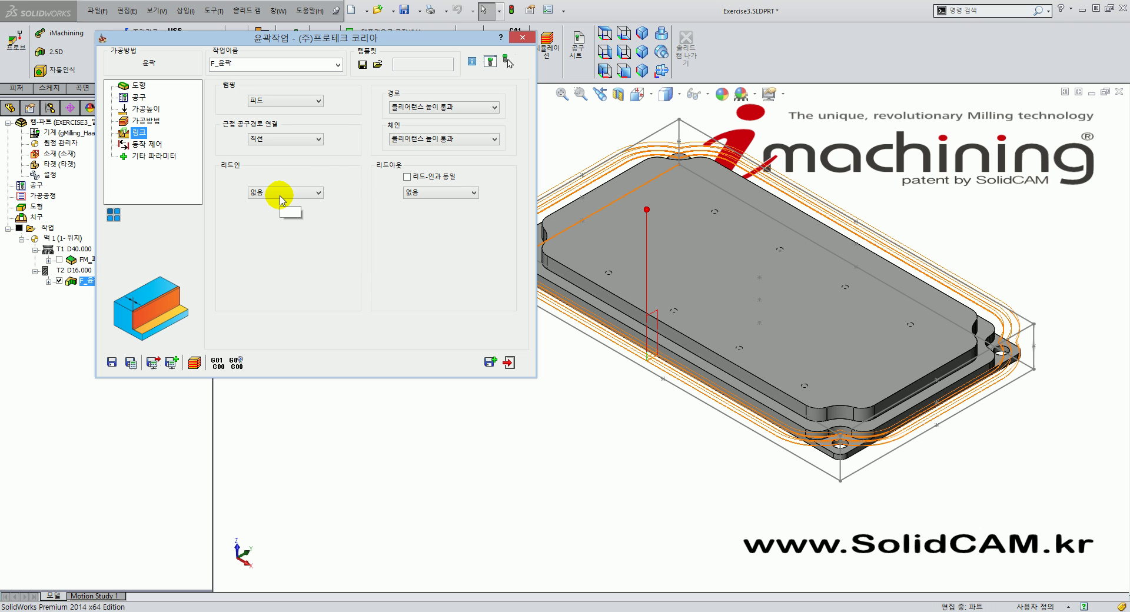
{"action": "left_click", "coordinate": [292, 138]}
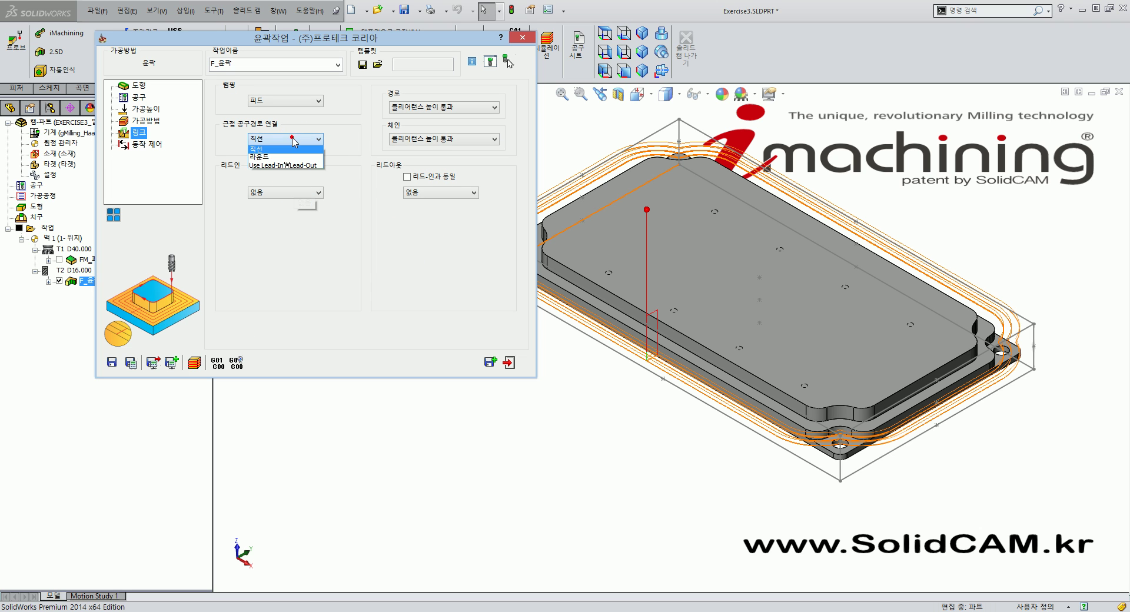
Set the connection between adjacent tool passes to round and recalculate the operation to compare it with the straight connection
{"action": "left_click", "coordinate": [567, 461]}
{"action": "left_click", "coordinate": [606, 400]}
{"action": "scroll", "coordinate": [663, 369], "scroll_direction": "down", "scroll_amount": 4}
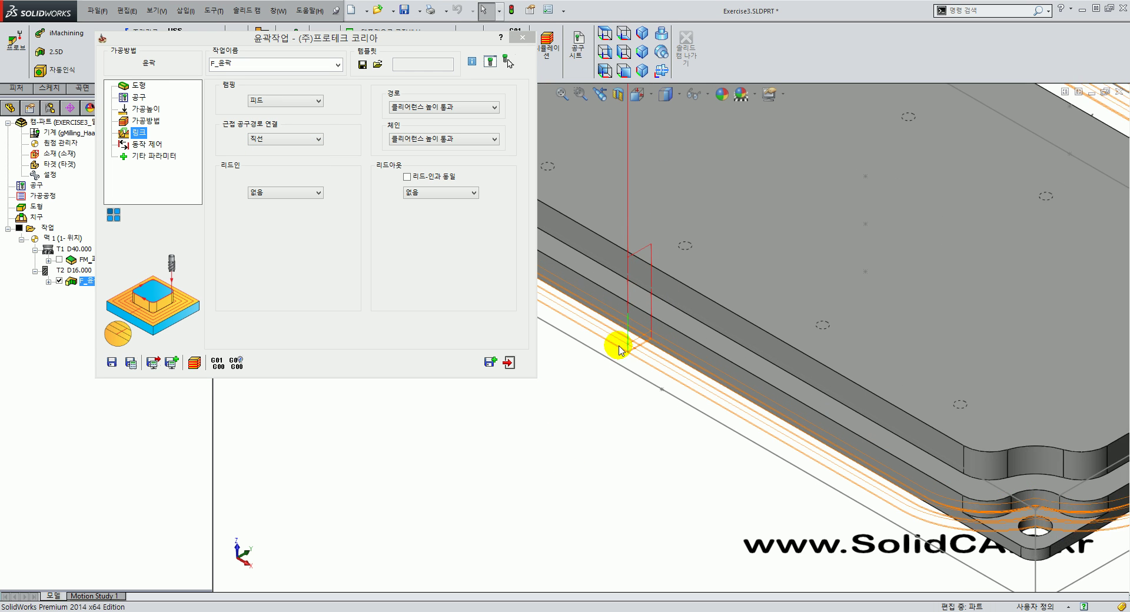
{"action": "scroll", "coordinate": [621, 341], "scroll_direction": "down", "scroll_amount": 3}
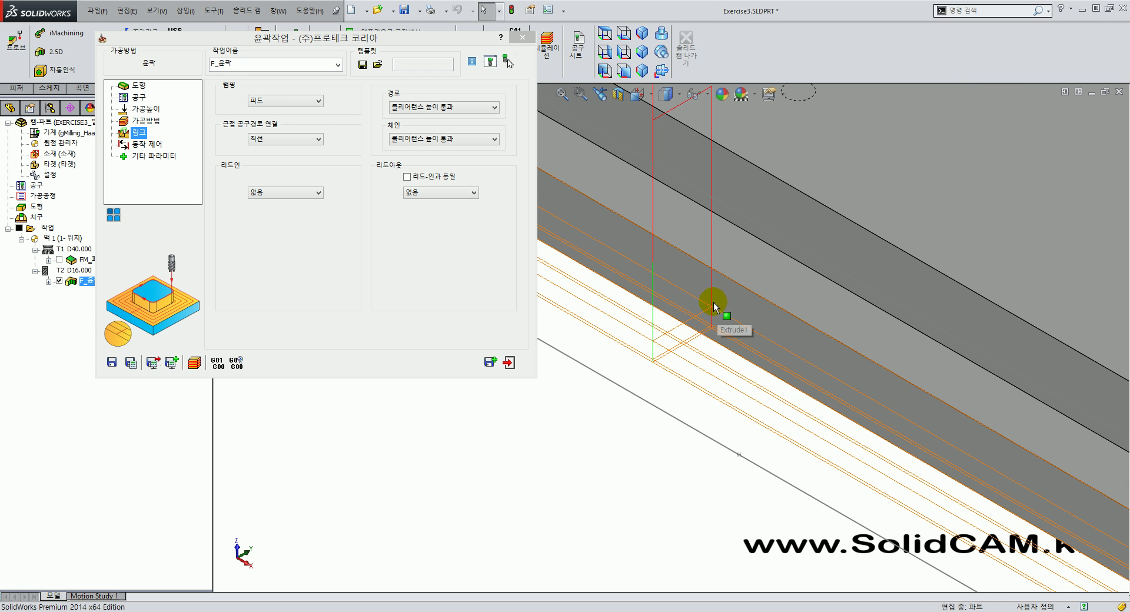
{"action": "left_click", "coordinate": [298, 139]}
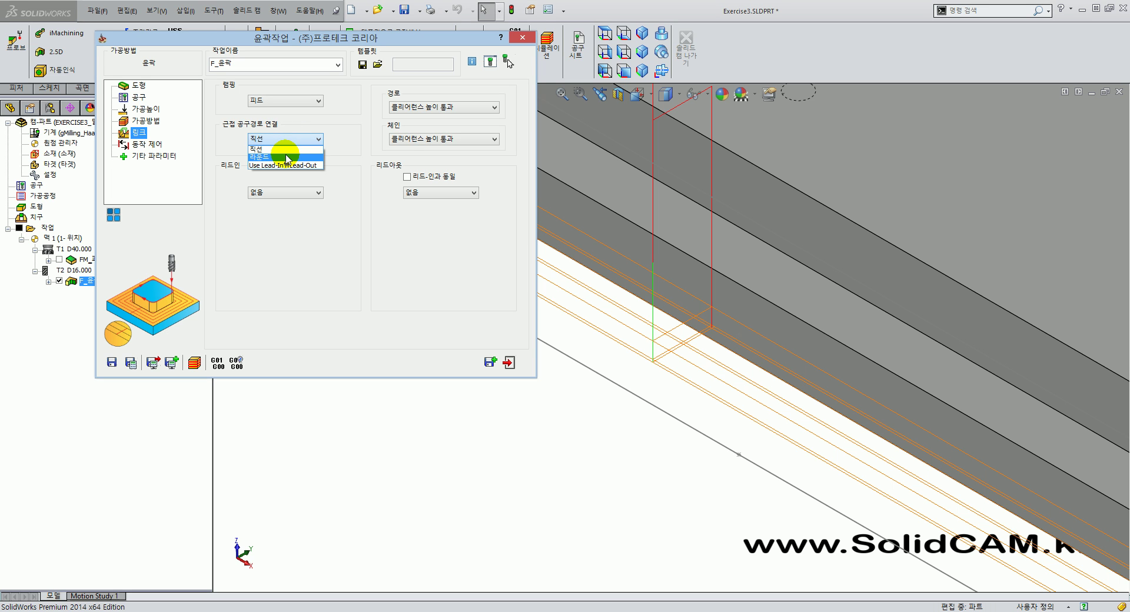
{"action": "left_click", "coordinate": [286, 157]}
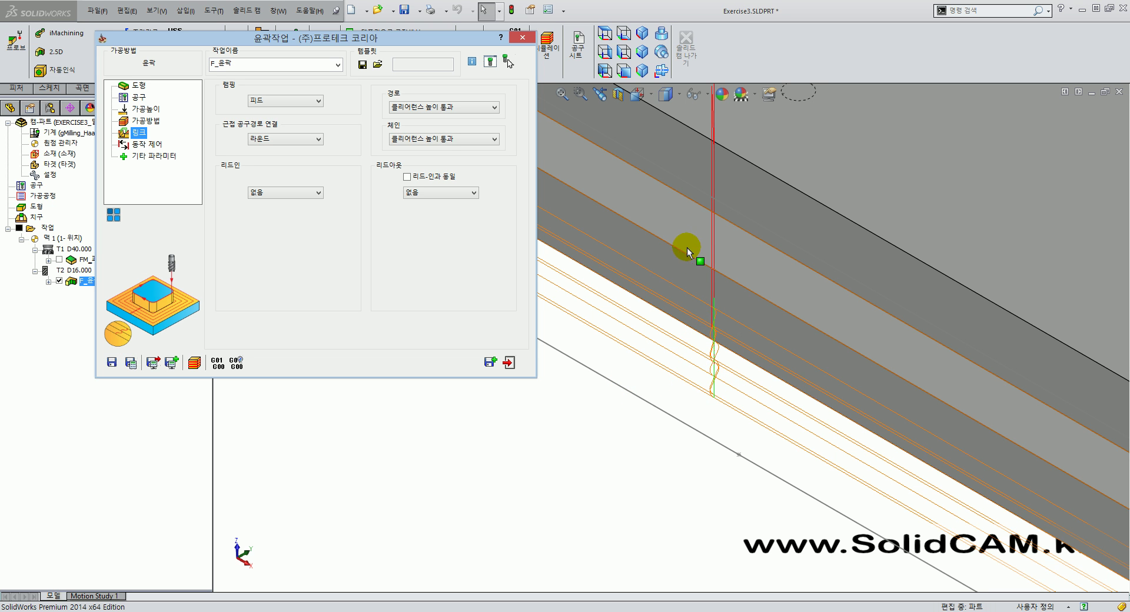
Switch the adjacent pass connection to Use Lead-In\Lead-Out, save and recalculate, and examine the entry moves along the part's long side
{"action": "left_click", "coordinate": [266, 142]}
{"action": "left_click", "coordinate": [271, 165]}
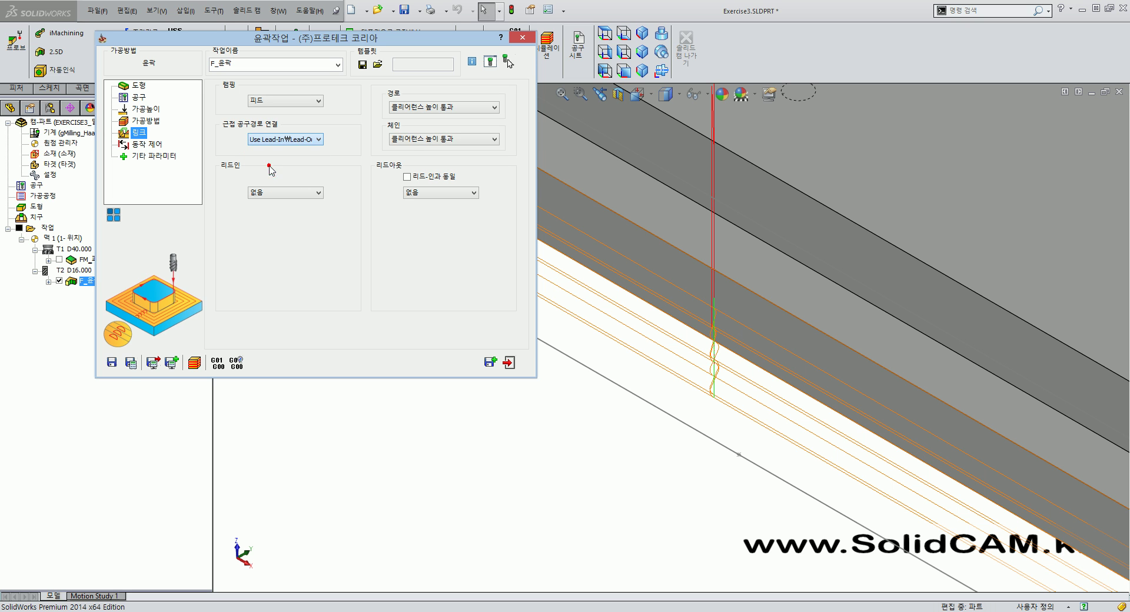
{"action": "left_click", "coordinate": [131, 363]}
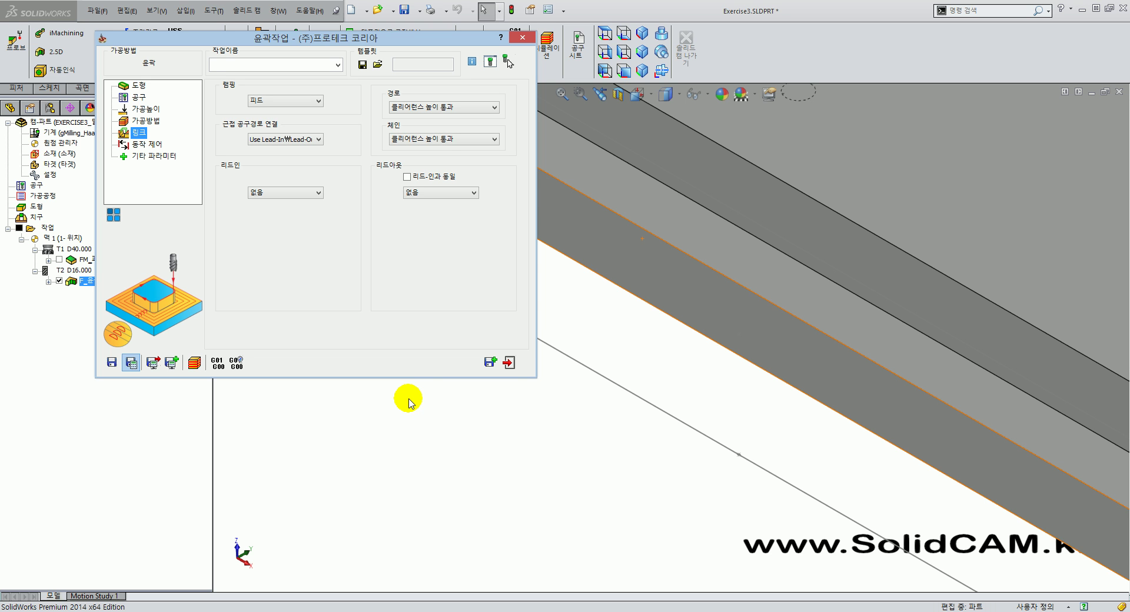
{"action": "left_click", "coordinate": [598, 404]}
{"action": "scroll", "coordinate": [648, 362], "scroll_direction": "down", "scroll_amount": 5}
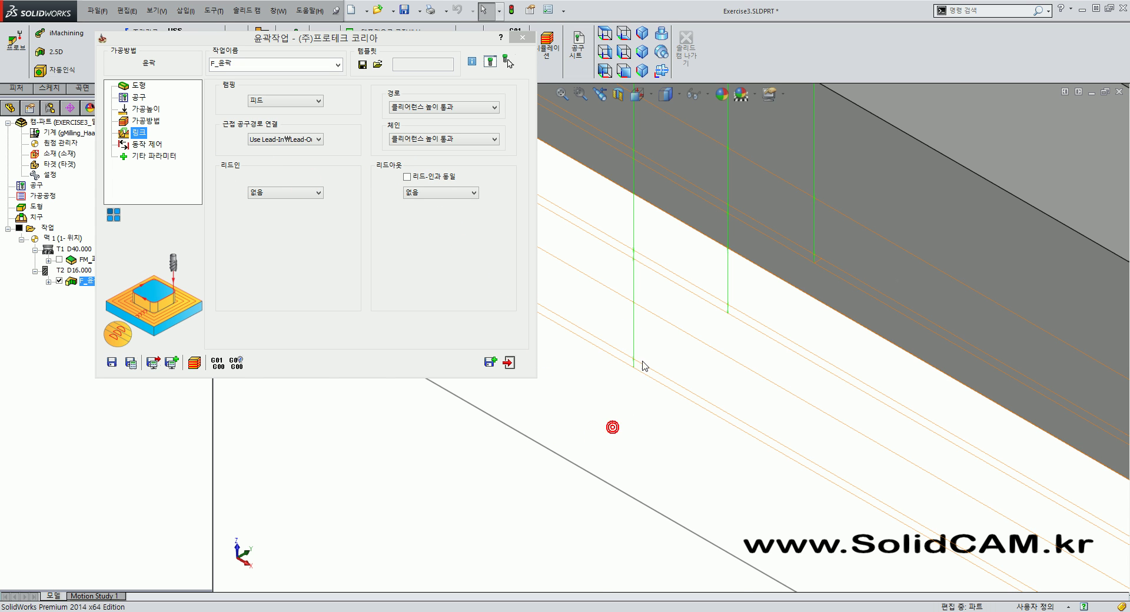
{"action": "scroll", "coordinate": [642, 353], "scroll_direction": "up", "scroll_amount": 6}
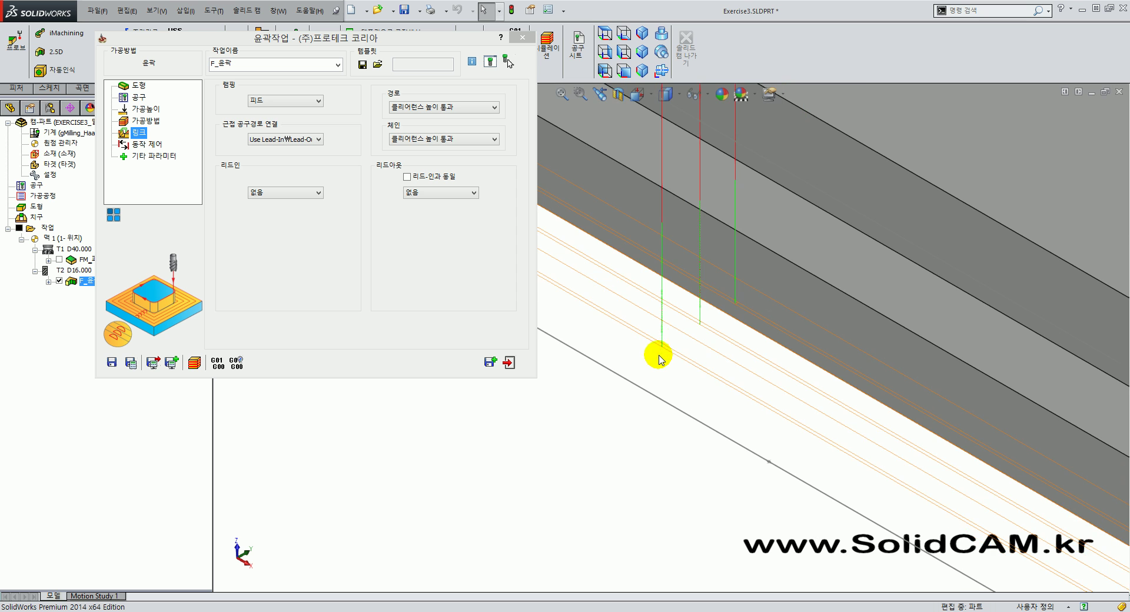
{"action": "middle_click_drag", "start_coordinate": [653, 370], "coordinate": [641, 401]}
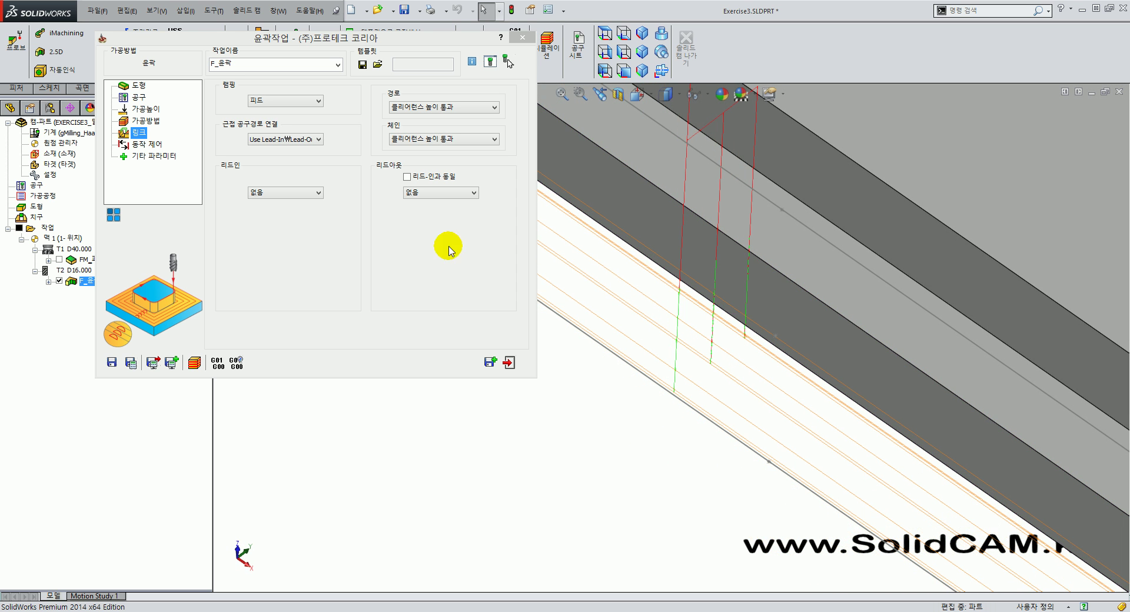
Set the lead-in type to arc and make the lead-out the same as the lead-in
{"action": "left_click", "coordinate": [287, 190]}
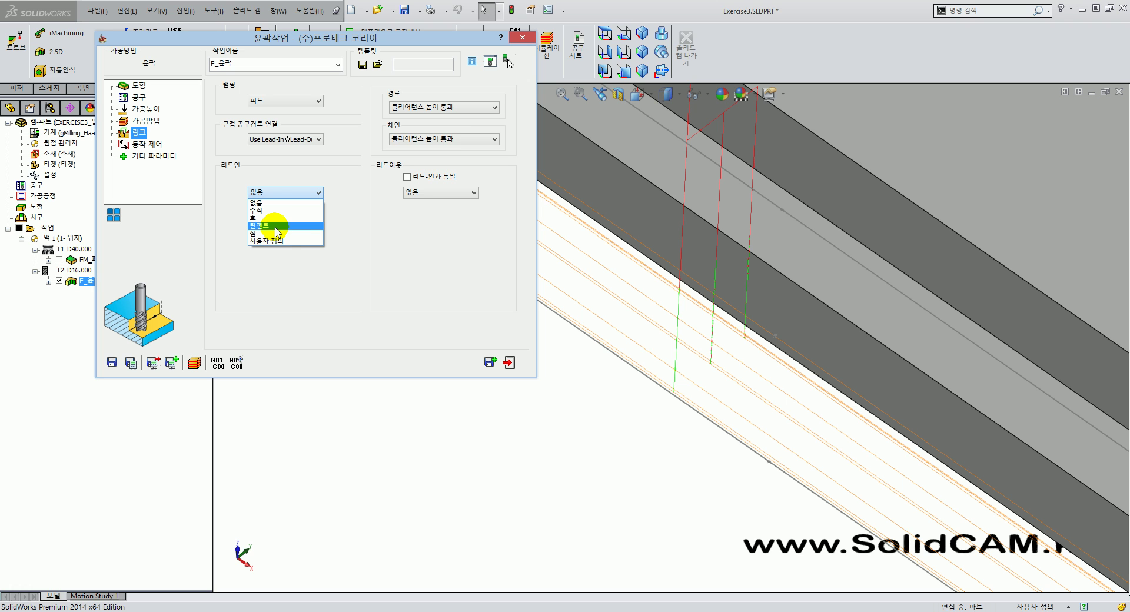
{"action": "left_click", "coordinate": [277, 231]}
{"action": "left_click", "coordinate": [285, 191]}
{"action": "left_click", "coordinate": [280, 218]}
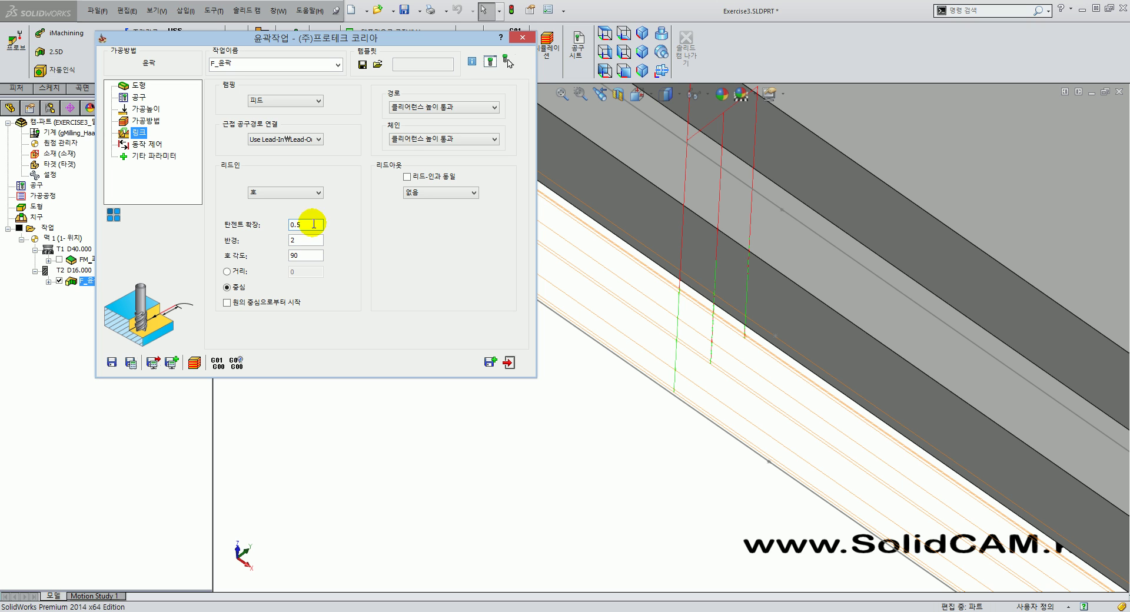
{"action": "left_click", "coordinate": [407, 176]}
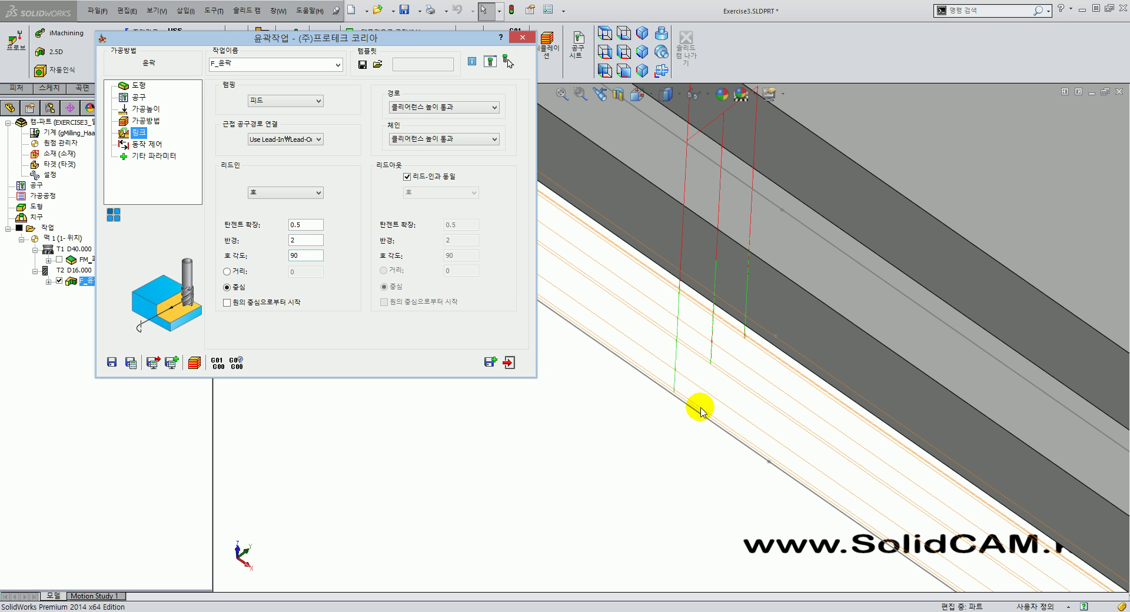
Set the lead-in radius to 5 with the distance option, save and recalculate, and examine the arc entry and exit moves
{"action": "double_click", "coordinate": [315, 241]}
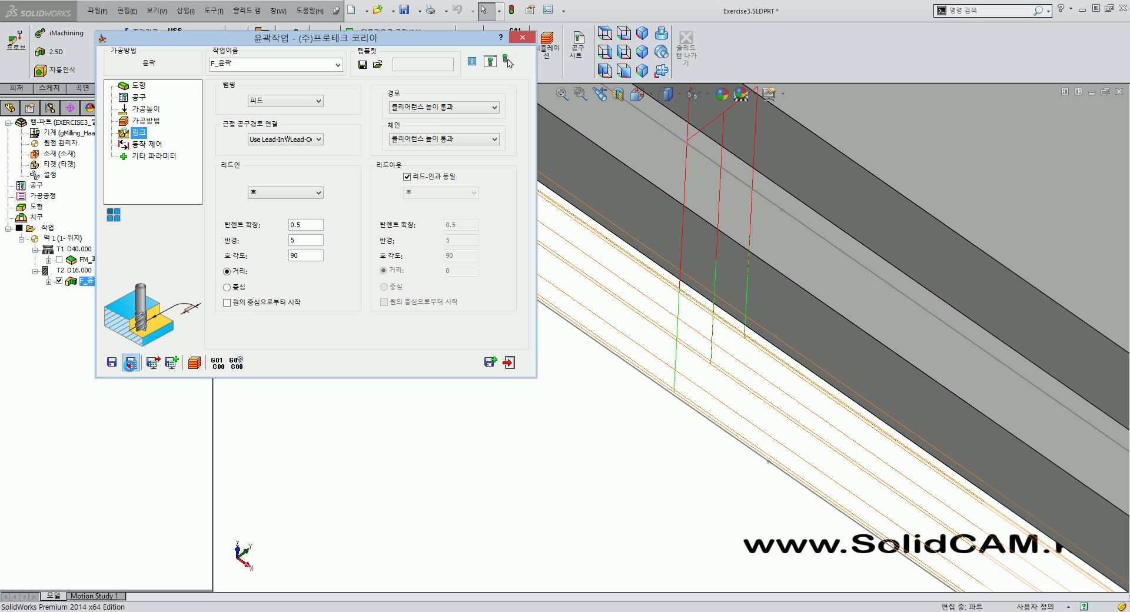
{"action": "left_click", "coordinate": [131, 363]}
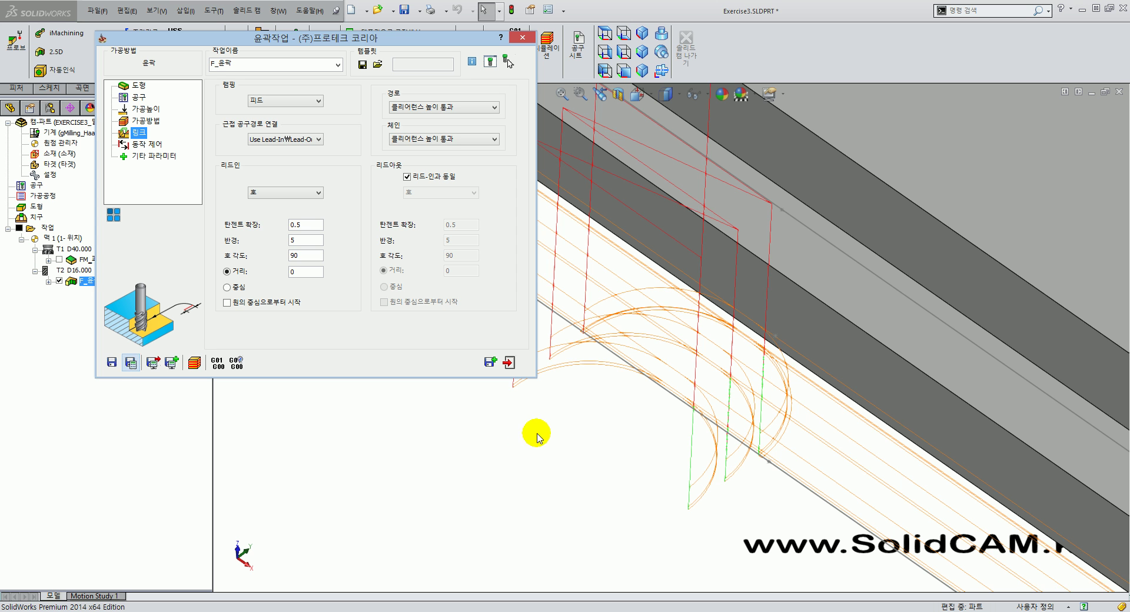
{"action": "middle_click_drag", "start_coordinate": [622, 457], "coordinate": [615, 507]}
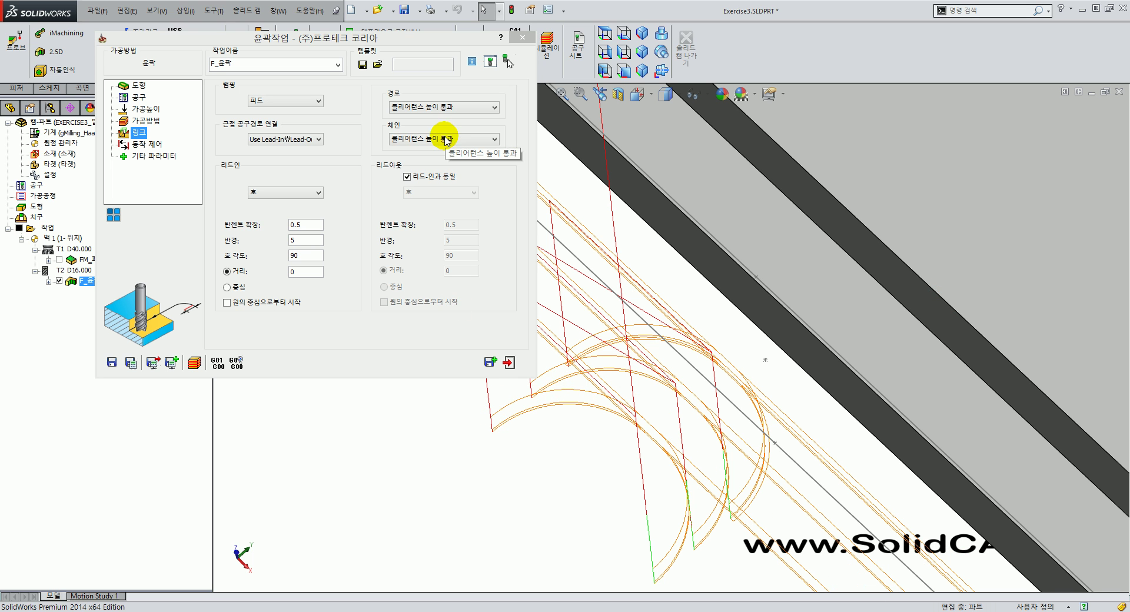
{"action": "scroll", "coordinate": [694, 379], "scroll_direction": "up", "scroll_amount": 5}
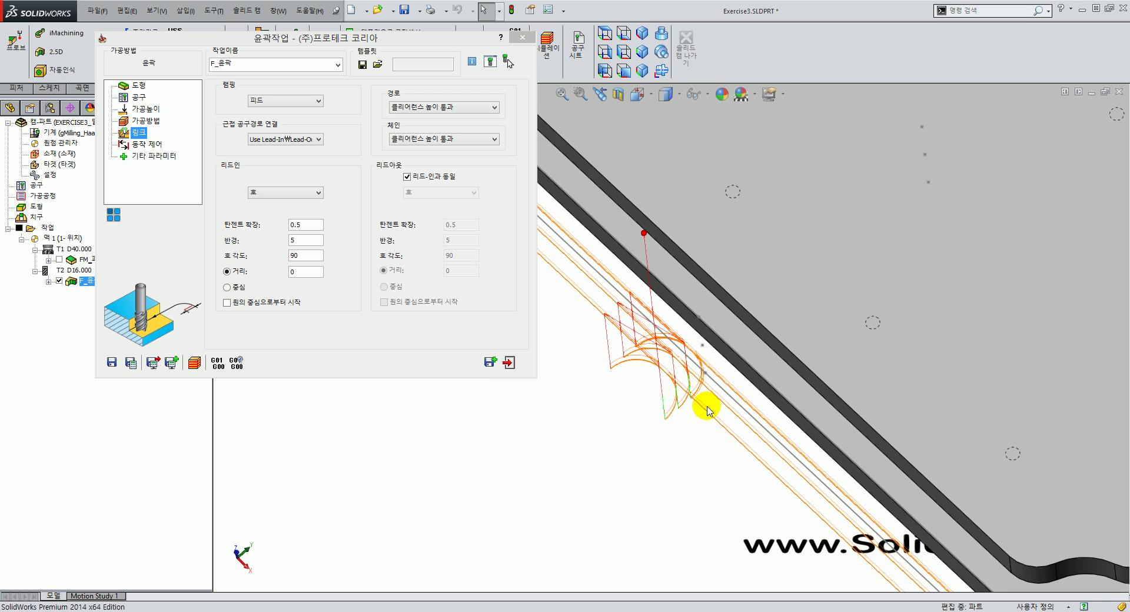
{"action": "scroll", "coordinate": [711, 415], "scroll_direction": "up", "scroll_amount": 2}
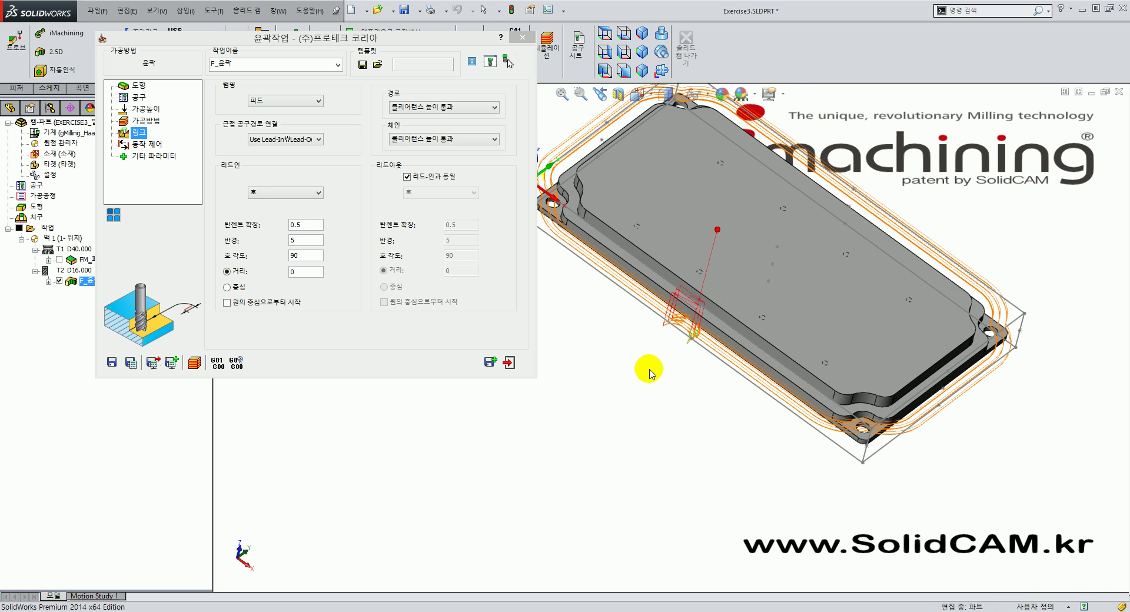
{"action": "scroll", "coordinate": [651, 371], "scroll_direction": "down", "scroll_amount": 5}
{"action": "middle_click_drag", "start_coordinate": [676, 367], "coordinate": [646, 397]}
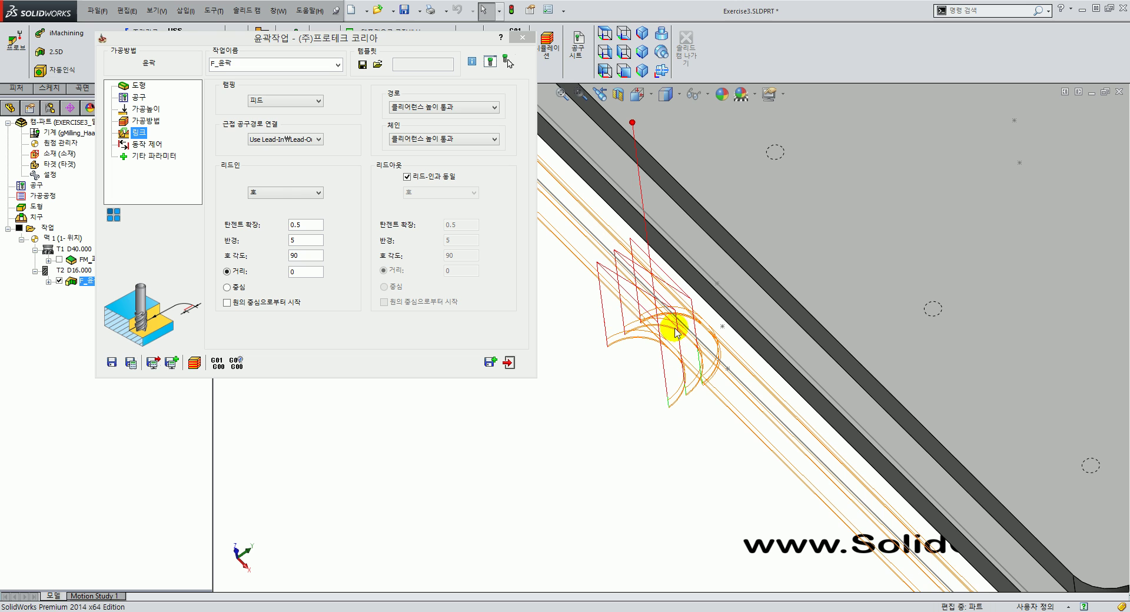
Set the connection between adjacent passes to round, save and recalculate, and examine the linked arcs beside the part
{"action": "left_click", "coordinate": [284, 140]}
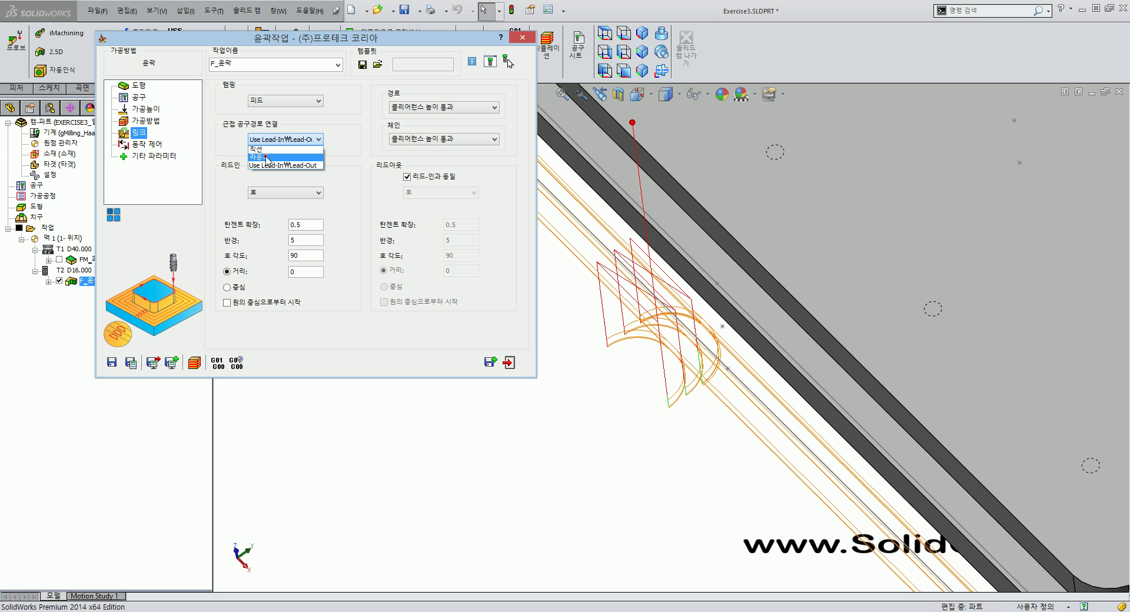
{"action": "left_click", "coordinate": [266, 157]}
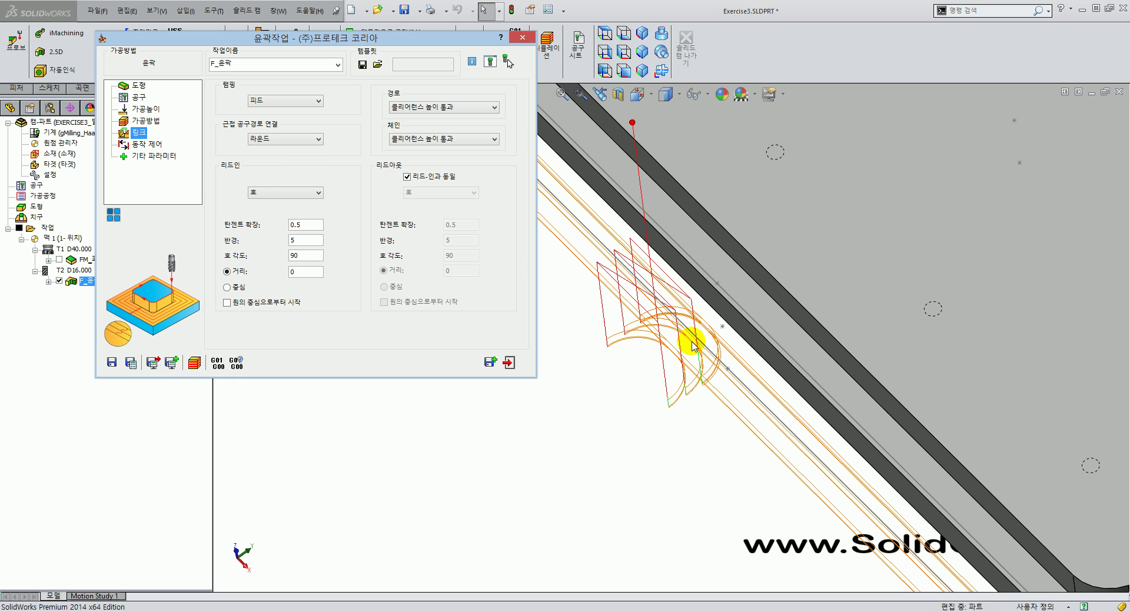
{"action": "left_click", "coordinate": [131, 363]}
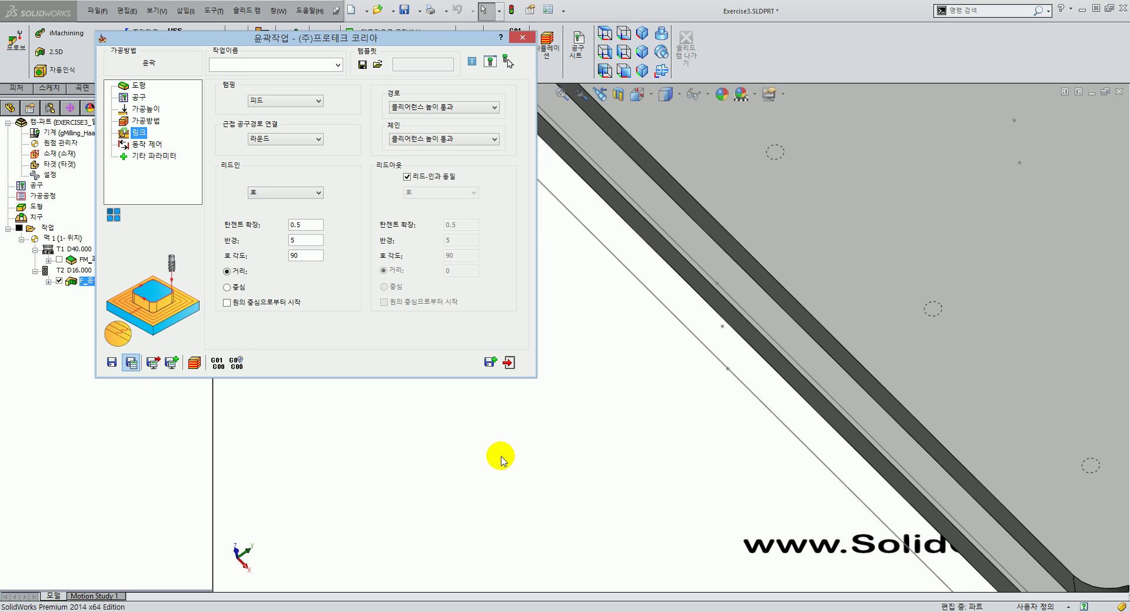
{"action": "middle_click_drag", "start_coordinate": [550, 456], "coordinate": [618, 244]}
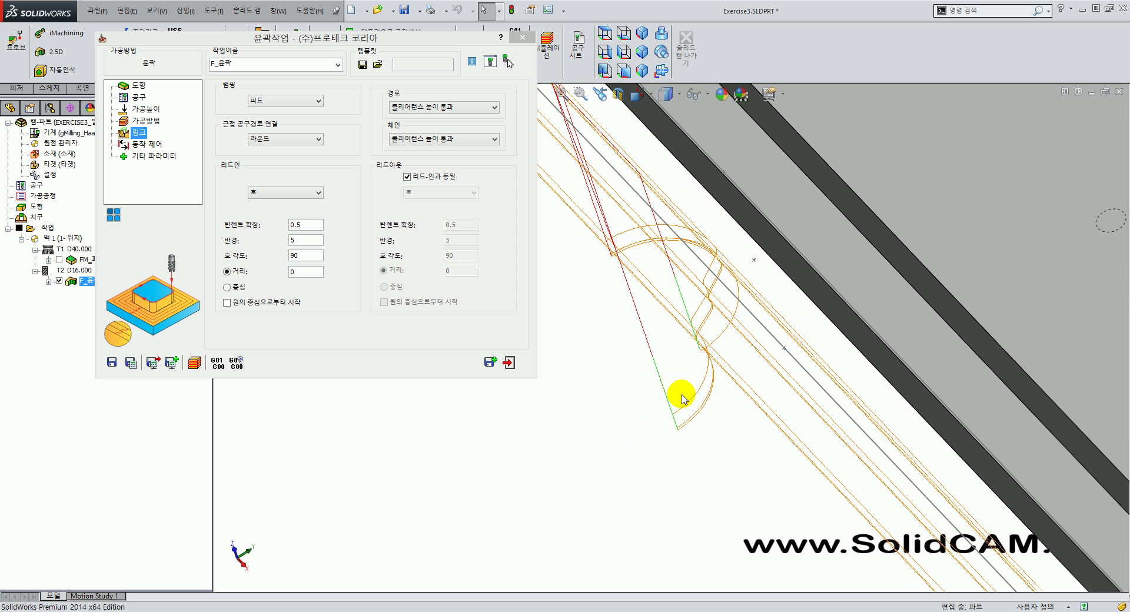
Set the lead-in radius to 2, save and recalculate, and view the whole toolpath in isometric view
{"action": "double_click", "coordinate": [311, 240]}
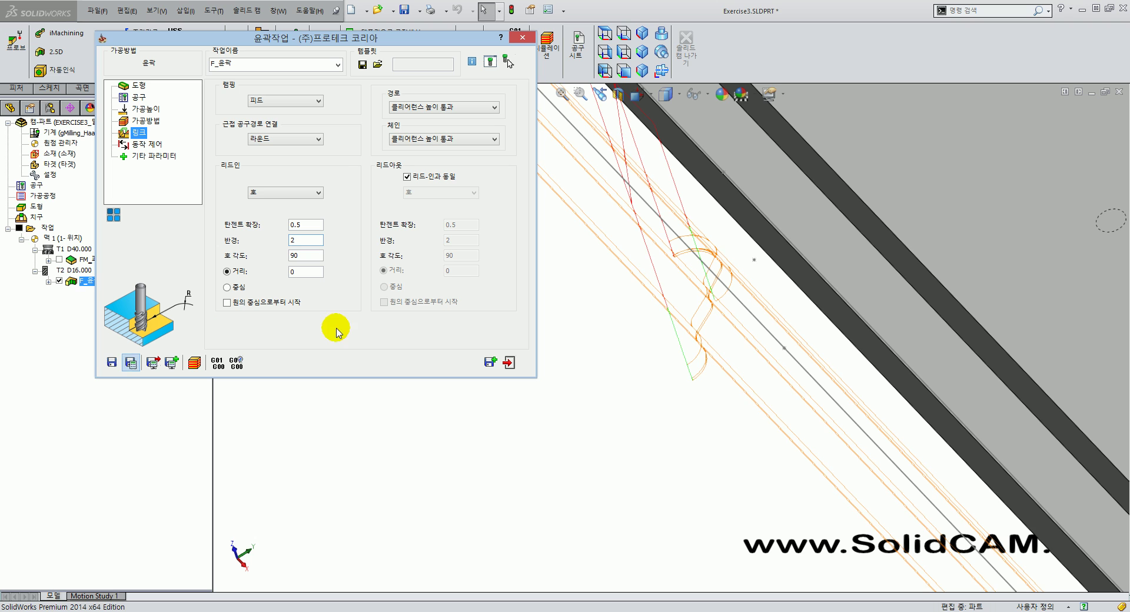
{"action": "middle_click_drag", "start_coordinate": [647, 408], "coordinate": [681, 353]}
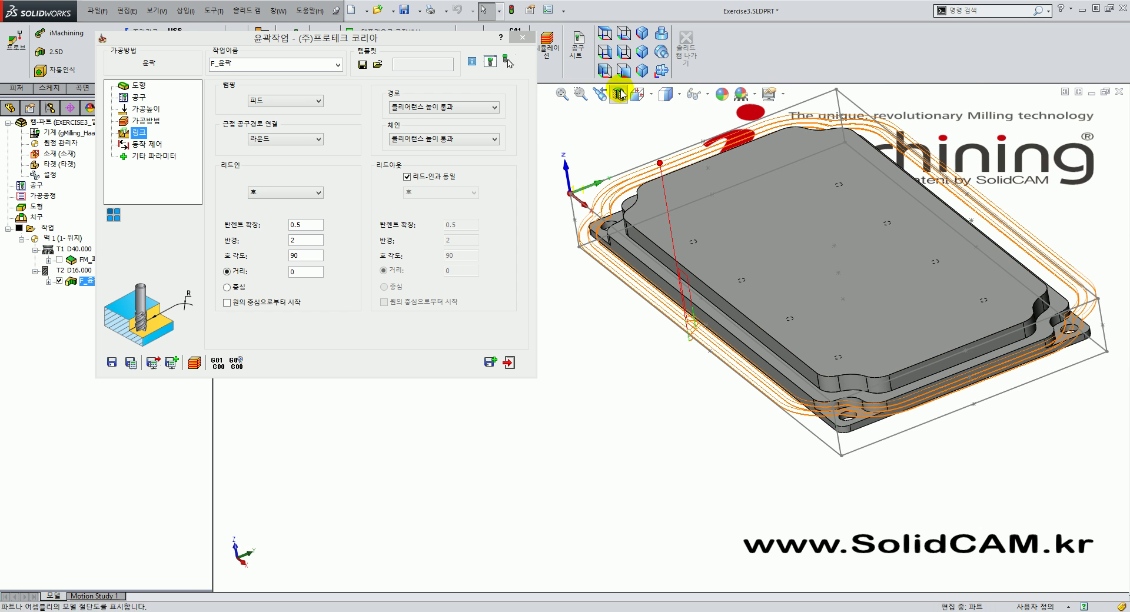
{"action": "left_click", "coordinate": [640, 24]}
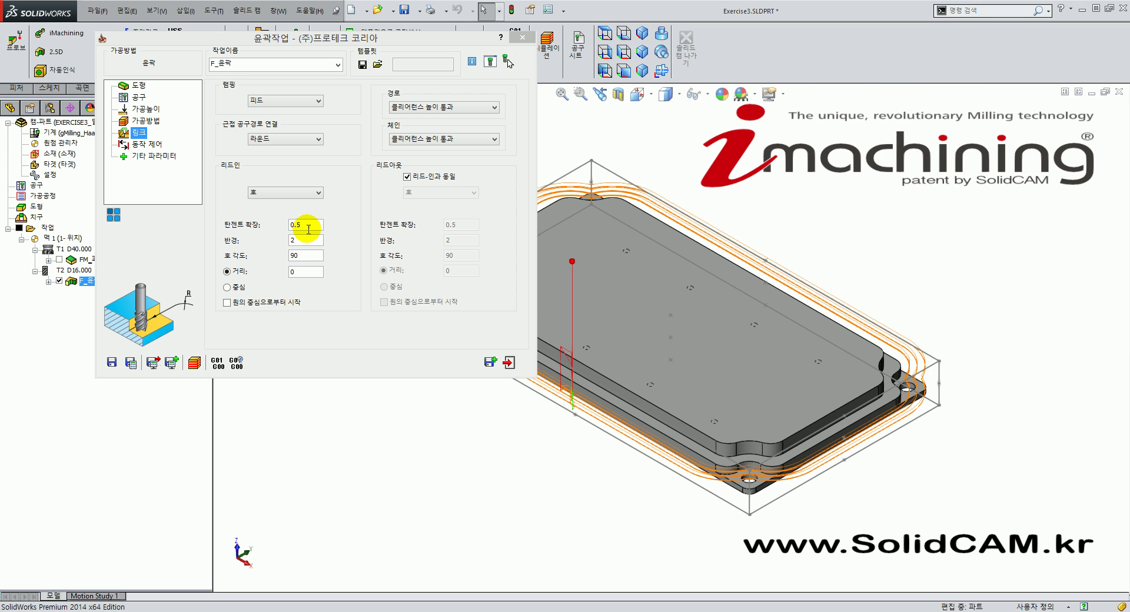
Check the lead-in's tangent extension setting against the toolpath around the part
{"action": "left_click", "coordinate": [304, 227]}
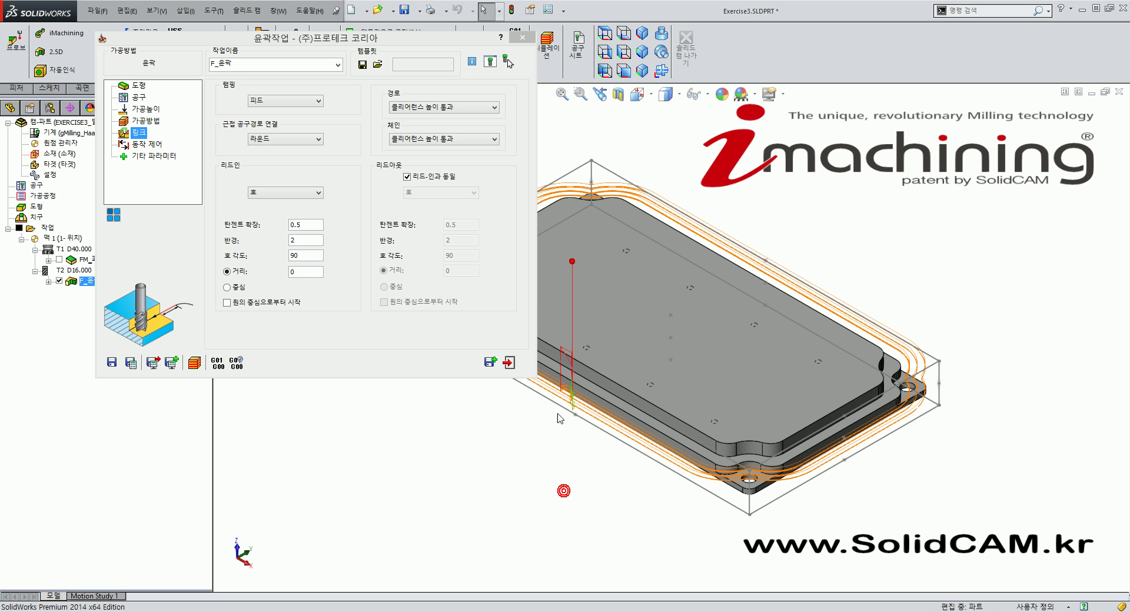
{"action": "scroll", "coordinate": [606, 424], "scroll_direction": "down", "scroll_amount": 3}
{"action": "scroll", "coordinate": [610, 427], "scroll_direction": "up", "scroll_amount": 4}
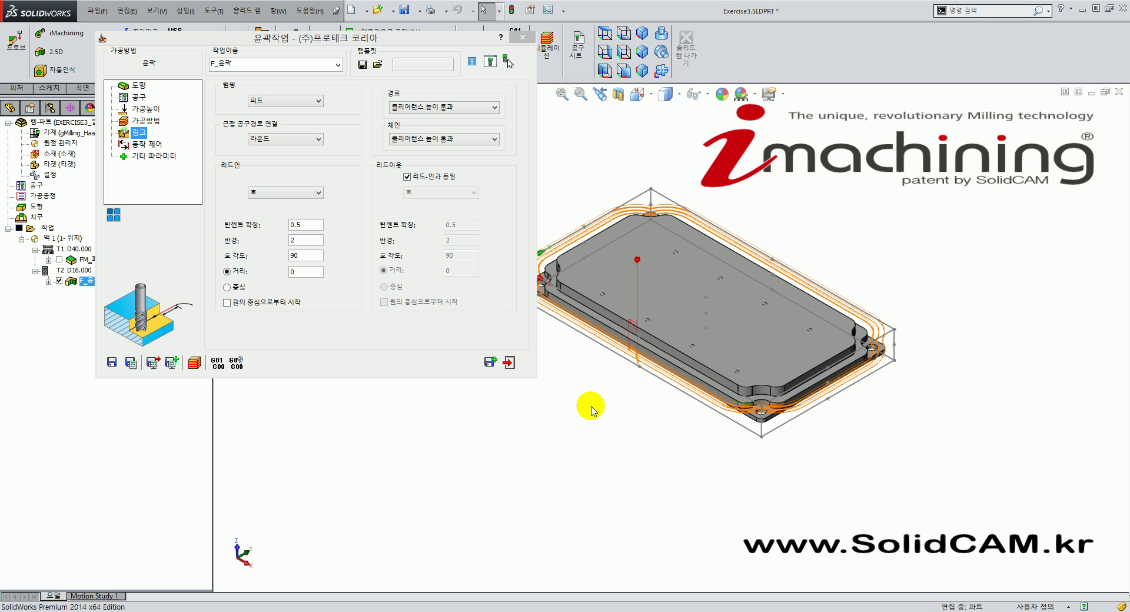
{"action": "left_click", "coordinate": [324, 335]}
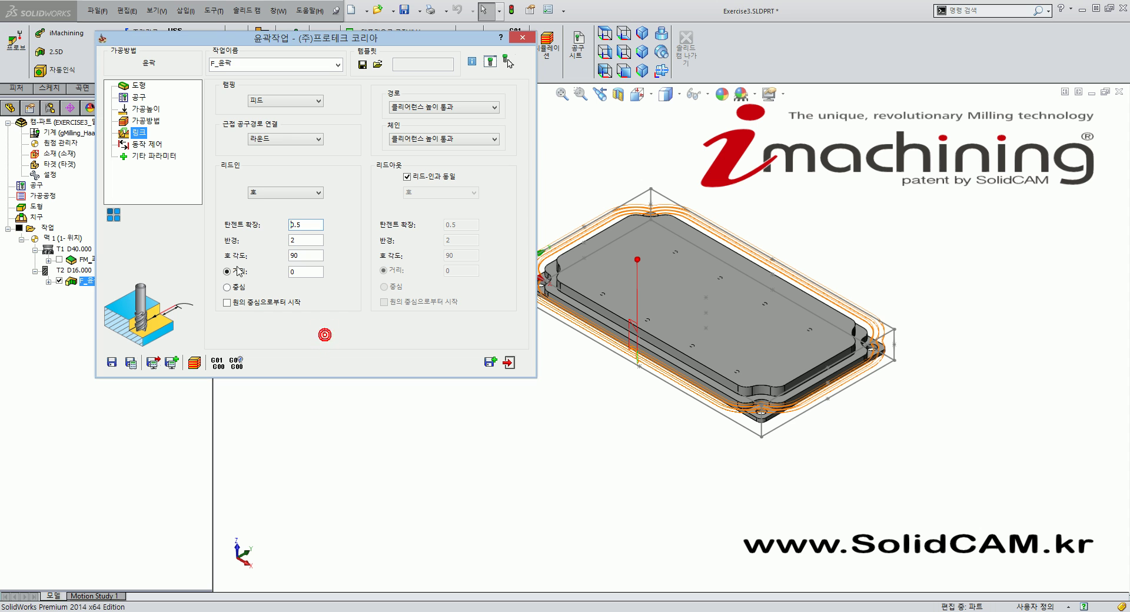
Exit the profile operation and hide its toolpath to show the bare part up close
{"action": "left_click", "coordinate": [509, 363]}
{"action": "left_click", "coordinate": [59, 281]}
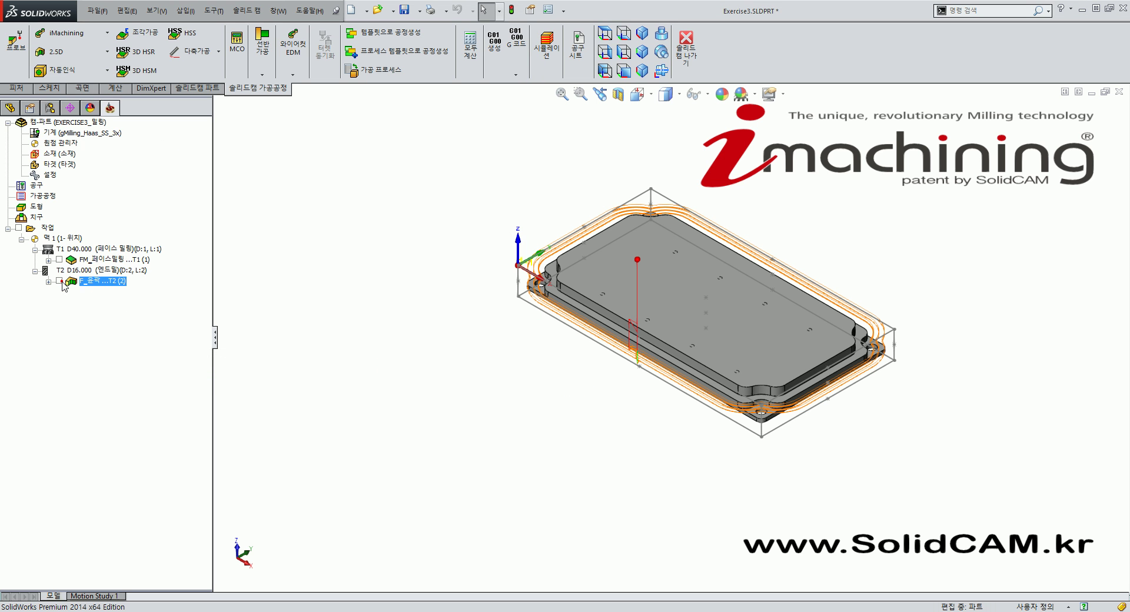
{"action": "scroll", "coordinate": [708, 327], "scroll_direction": "down", "scroll_amount": 4}
{"action": "scroll", "coordinate": [920, 461], "scroll_direction": "down", "scroll_amount": 1}
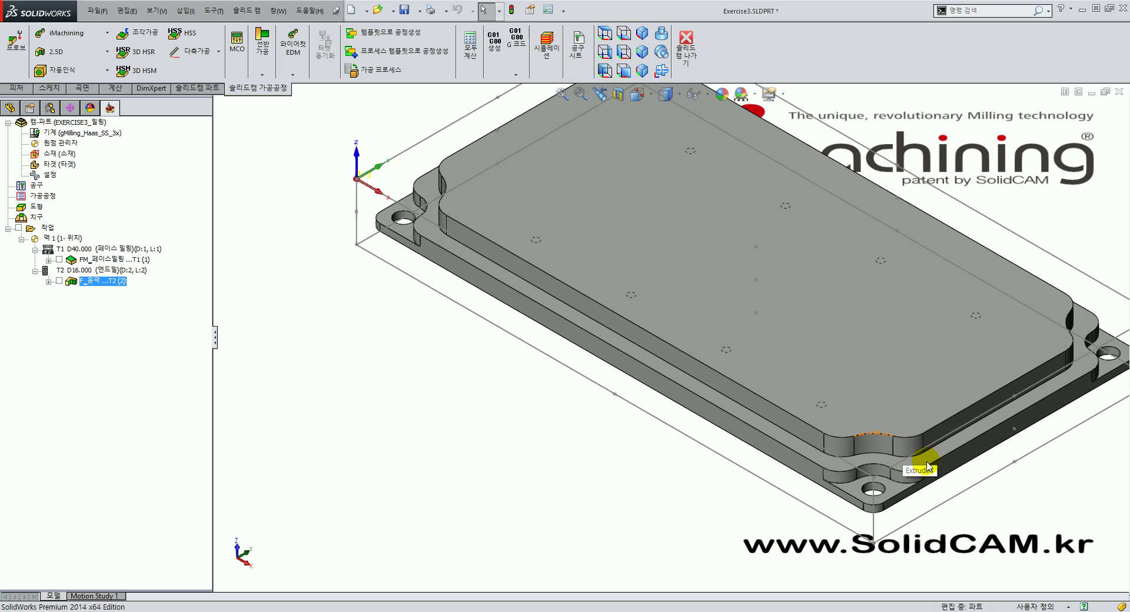
{"action": "scroll", "coordinate": [857, 471], "scroll_direction": "up", "scroll_amount": 2}
{"action": "scroll", "coordinate": [787, 391], "scroll_direction": "down", "scroll_amount": 4}
{"action": "scroll", "coordinate": [677, 378], "scroll_direction": "up", "scroll_amount": 2}
{"action": "scroll", "coordinate": [644, 370], "scroll_direction": "down", "scroll_amount": 2}
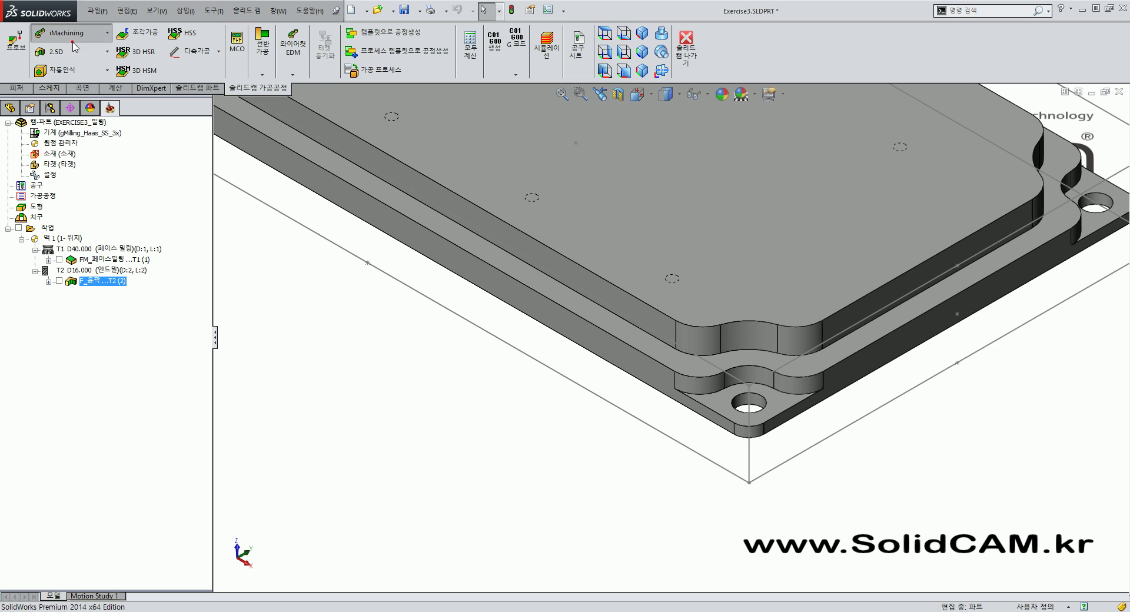
{"action": "left_click", "coordinate": [82, 54]}
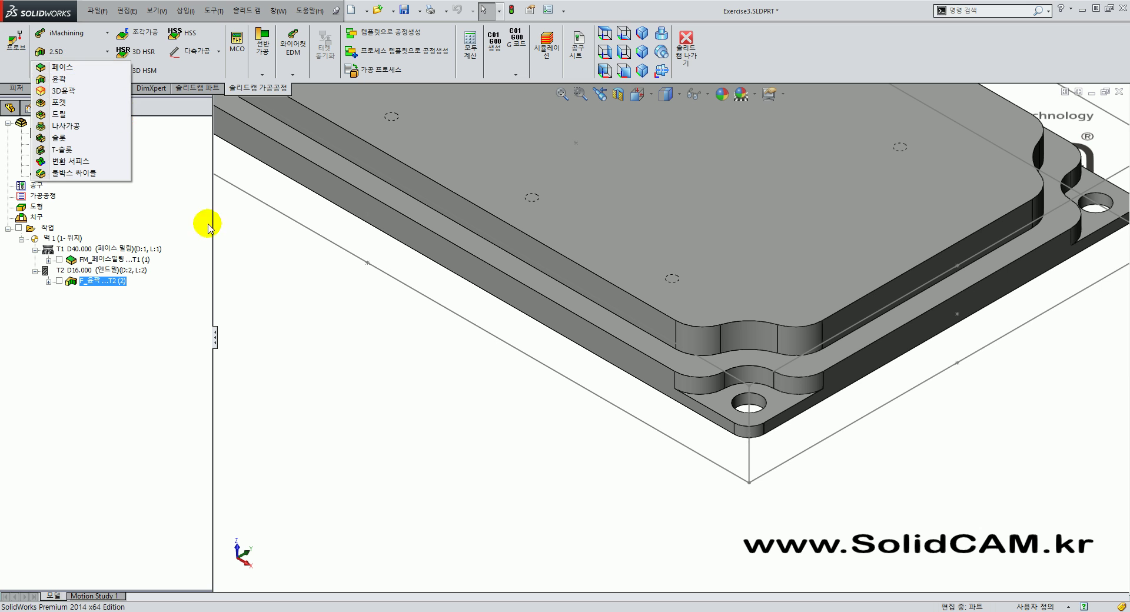
{"action": "left_click", "coordinate": [270, 290]}
Copy the existing profile operation and paste it as a second profile operation under the 16 mm end mill
{"action": "right_click", "coordinate": [109, 281]}
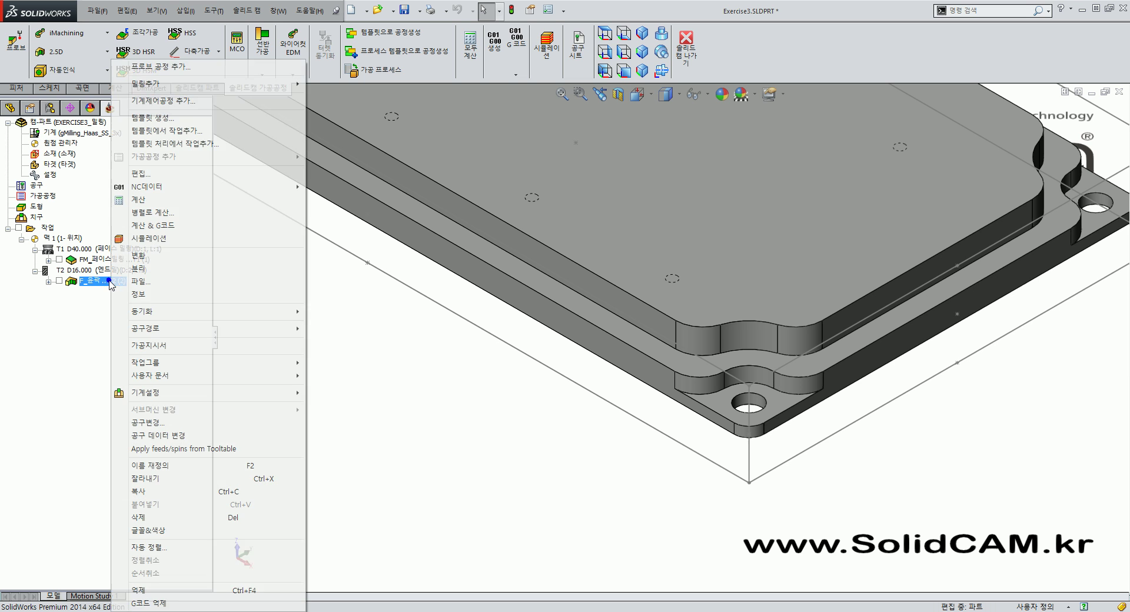
{"action": "left_click", "coordinate": [87, 323]}
{"action": "right_click", "coordinate": [98, 283]}
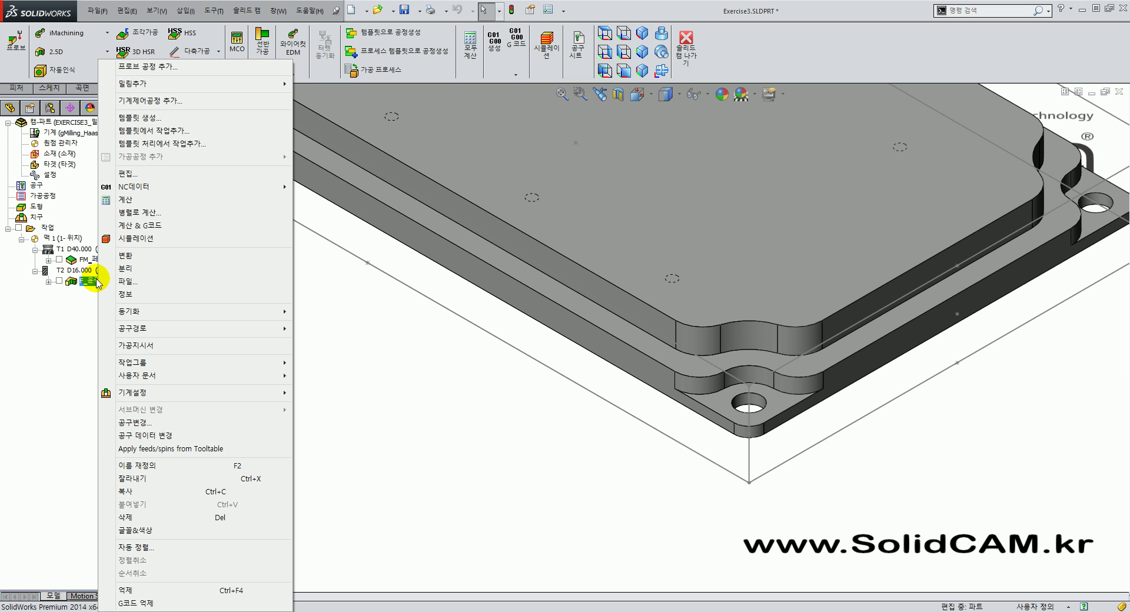
{"action": "left_click", "coordinate": [126, 491]}
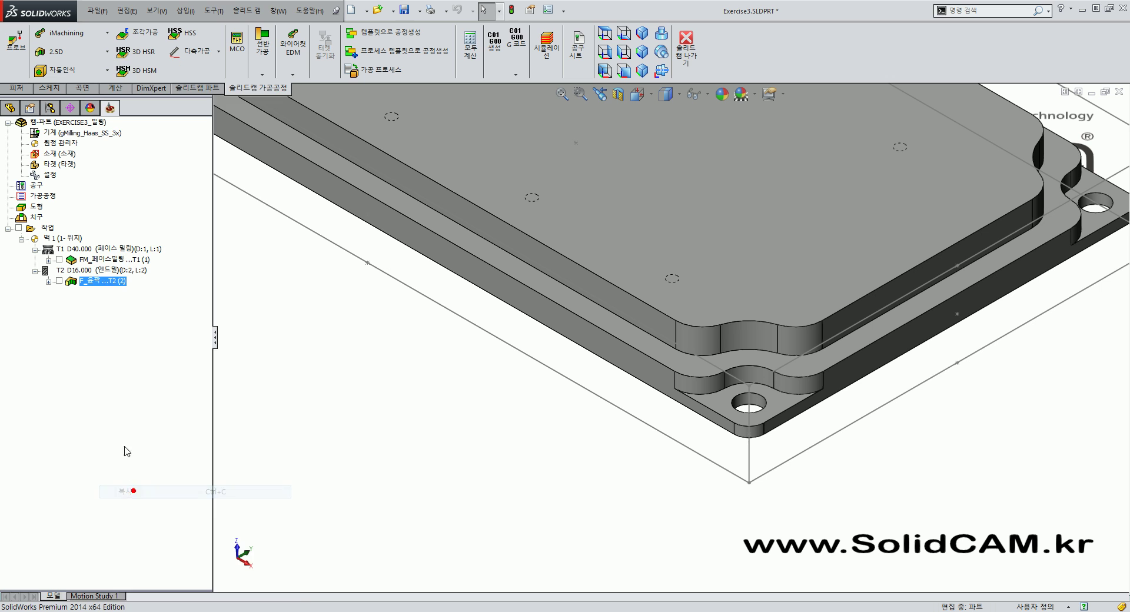
{"action": "right_click", "coordinate": [108, 291]}
{"action": "left_click", "coordinate": [150, 503]}
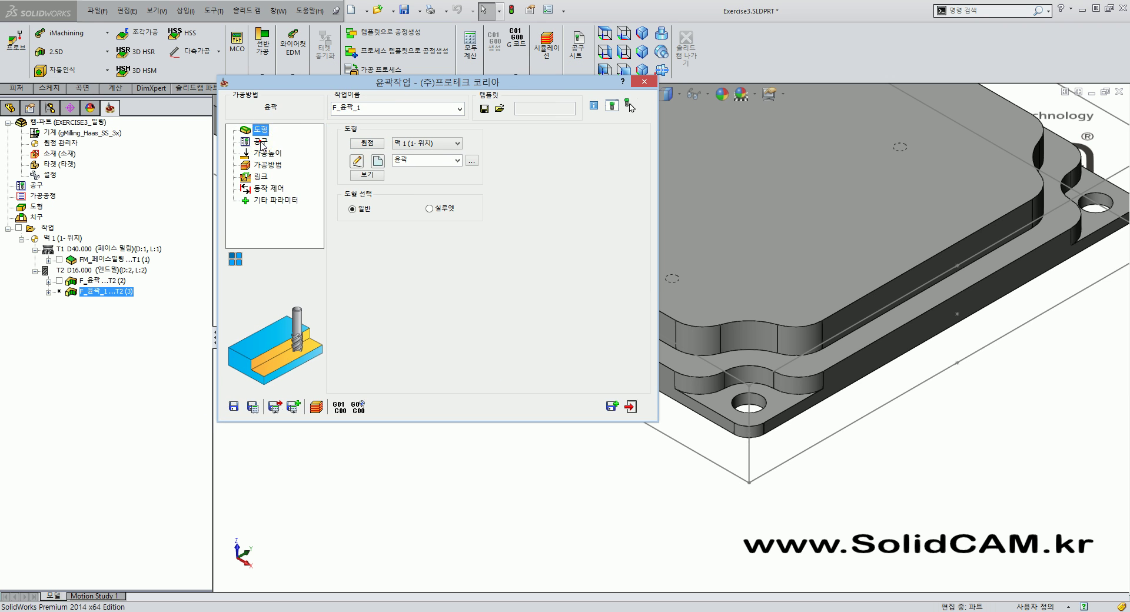
Review the copied operation's tool, machining levels, technology and link settings, and return to its geometry settings
{"action": "left_click", "coordinate": [261, 142]}
{"action": "left_click", "coordinate": [269, 165]}
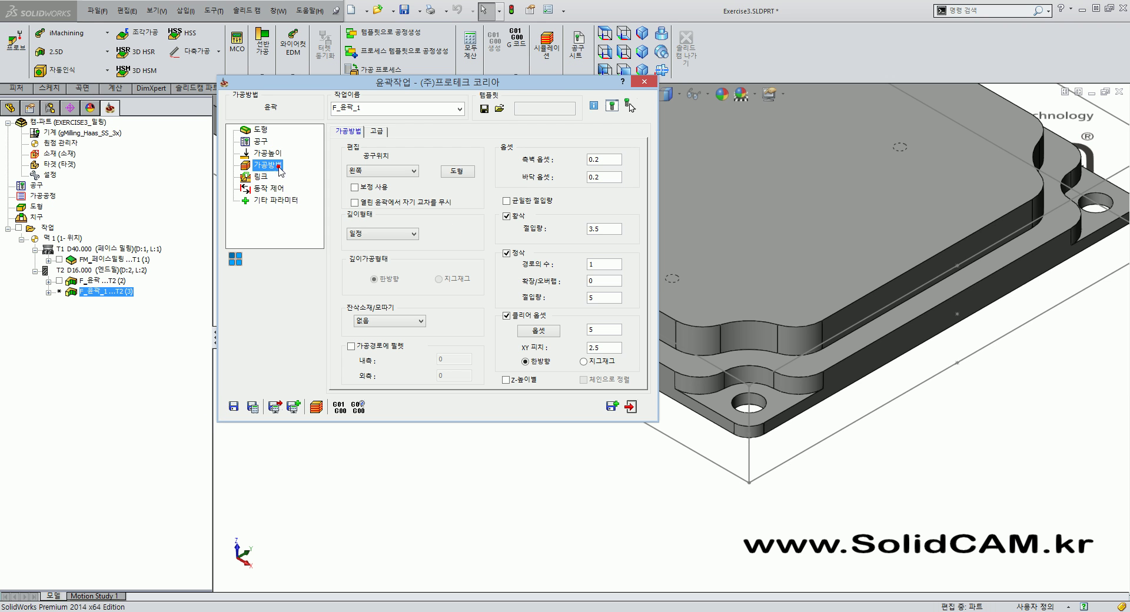
{"action": "left_click", "coordinate": [260, 177]}
{"action": "left_click", "coordinate": [275, 156]}
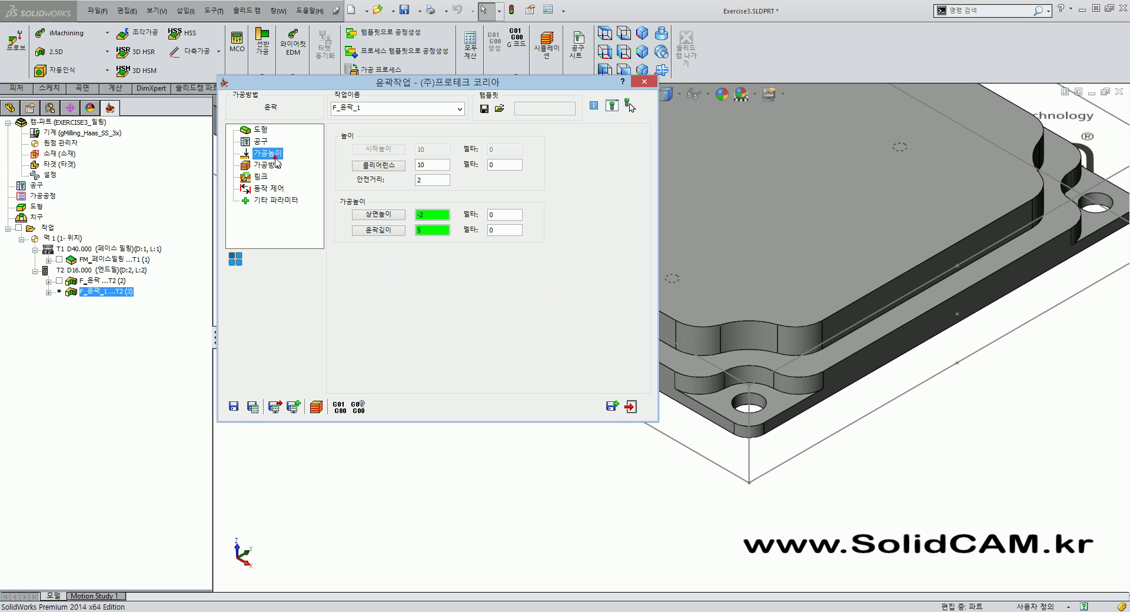
{"action": "left_click", "coordinate": [261, 142]}
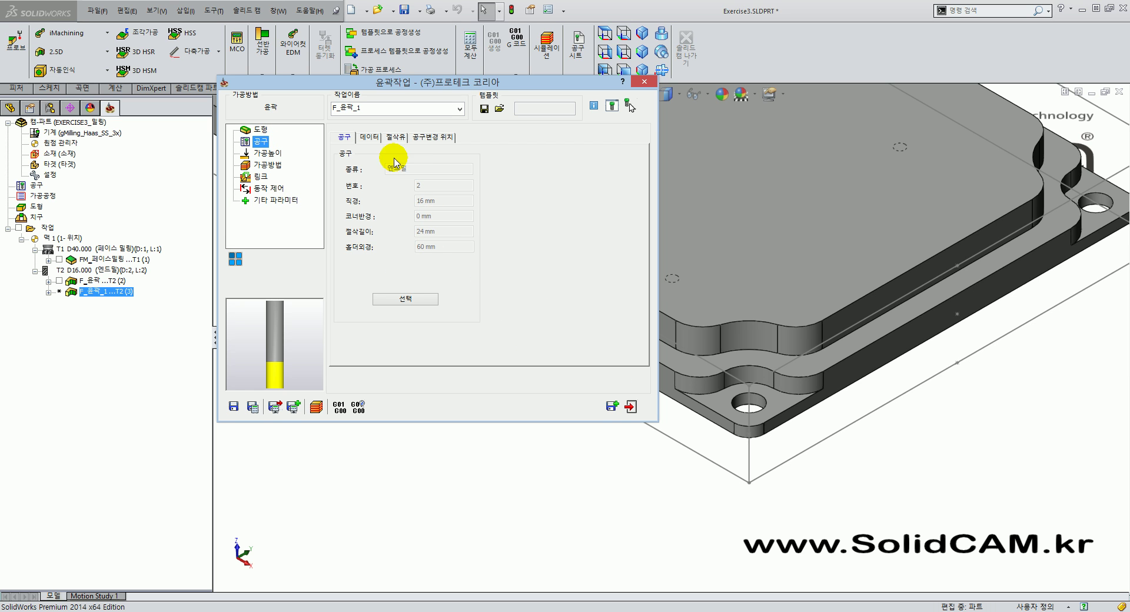
{"action": "left_click", "coordinate": [268, 154]}
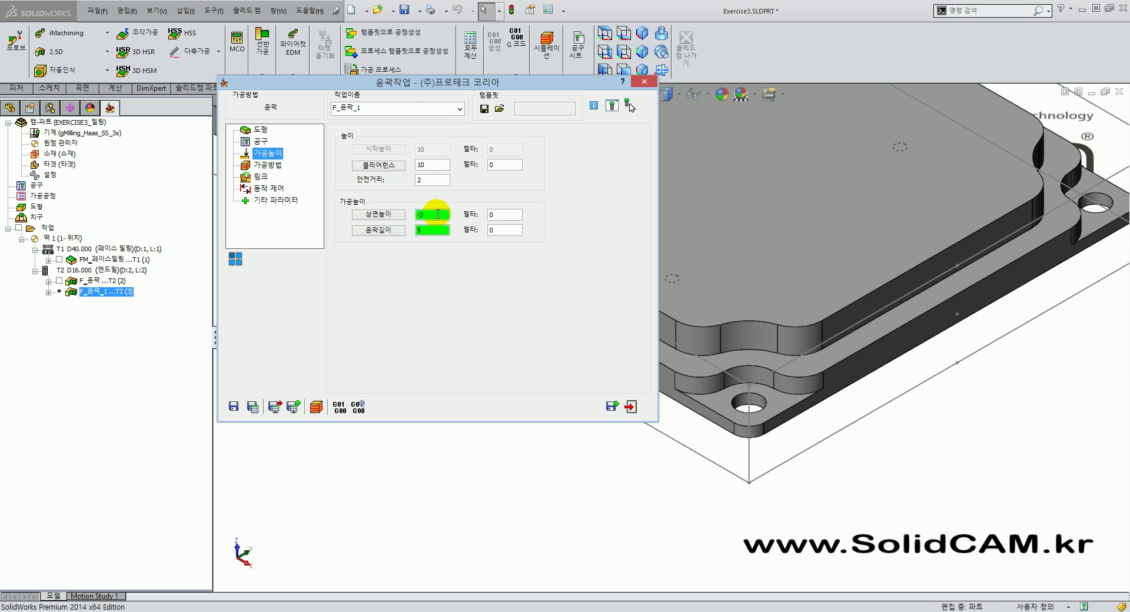
{"action": "left_click", "coordinate": [261, 128]}
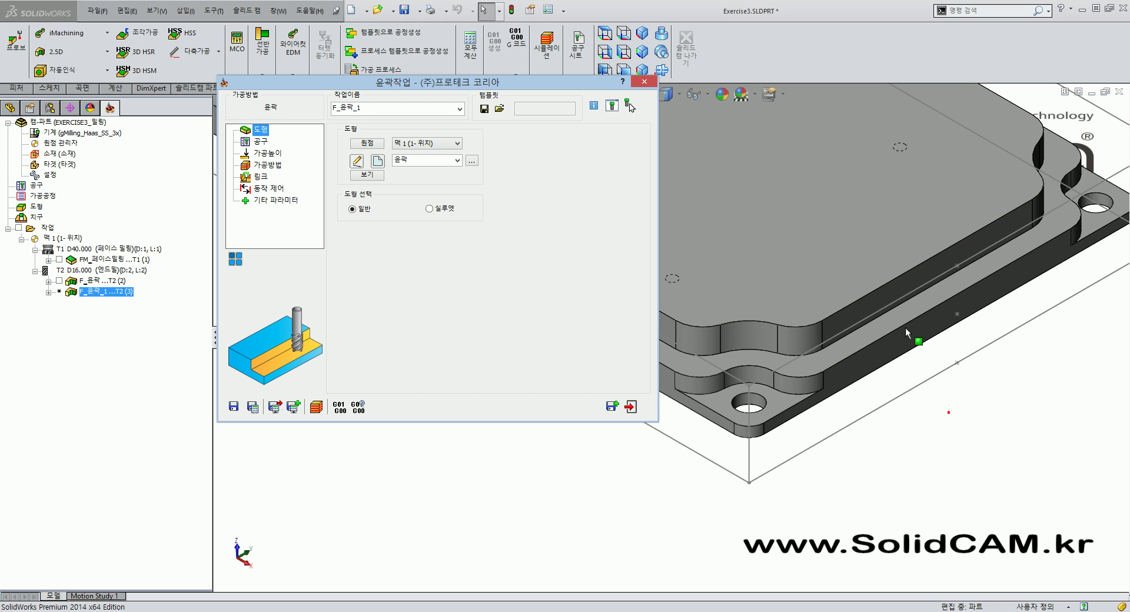
Start a new geometry for the copied profile operation and pick the long bottom edge of the base plate as its first curve
{"action": "left_click", "coordinate": [643, 34]}
{"action": "left_click_drag", "start_coordinate": [533, 83], "coordinate": [443, 84]}
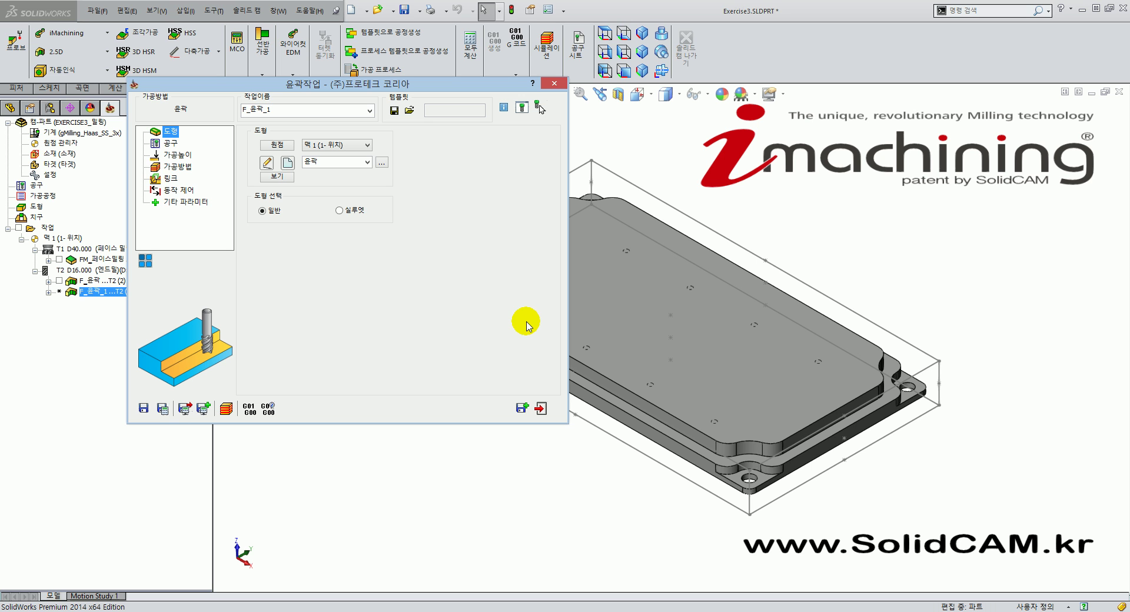
{"action": "left_click", "coordinate": [291, 167]}
{"action": "left_click", "coordinate": [499, 460]}
{"action": "scroll", "coordinate": [556, 398], "scroll_direction": "up", "scroll_amount": 2}
{"action": "scroll", "coordinate": [665, 413], "scroll_direction": "down", "scroll_amount": 4}
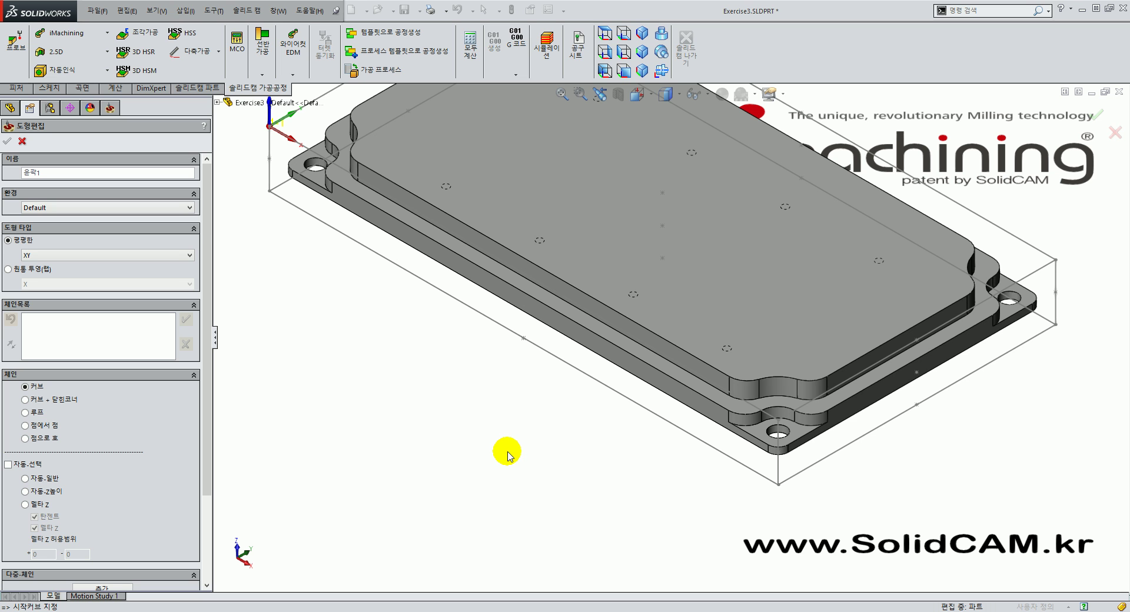
{"action": "scroll", "coordinate": [732, 441], "scroll_direction": "down", "scroll_amount": 3}
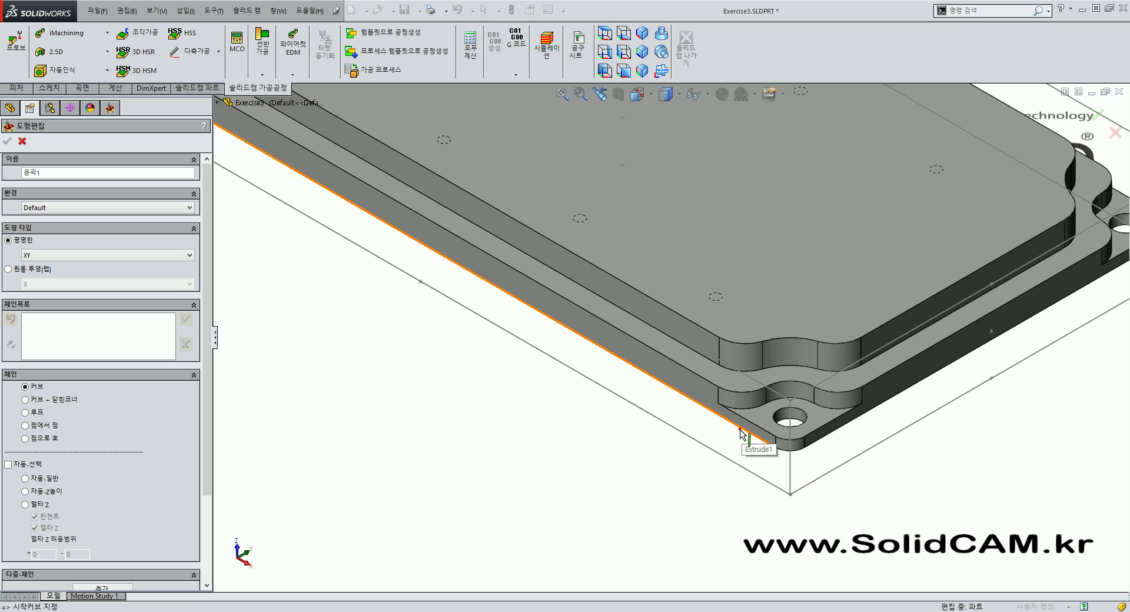
{"action": "left_click", "coordinate": [740, 435]}
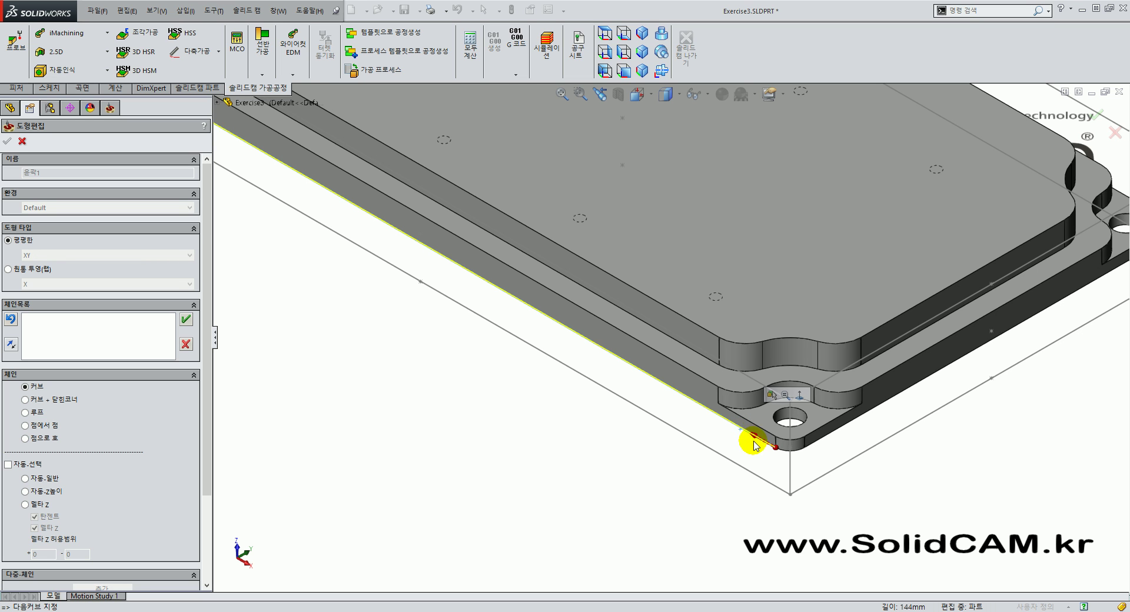
Complete the chain around the base outline with the automatic constant-Z option, accept it and confirm the geometry
{"action": "scroll", "coordinate": [759, 444], "scroll_direction": "up", "scroll_amount": 3}
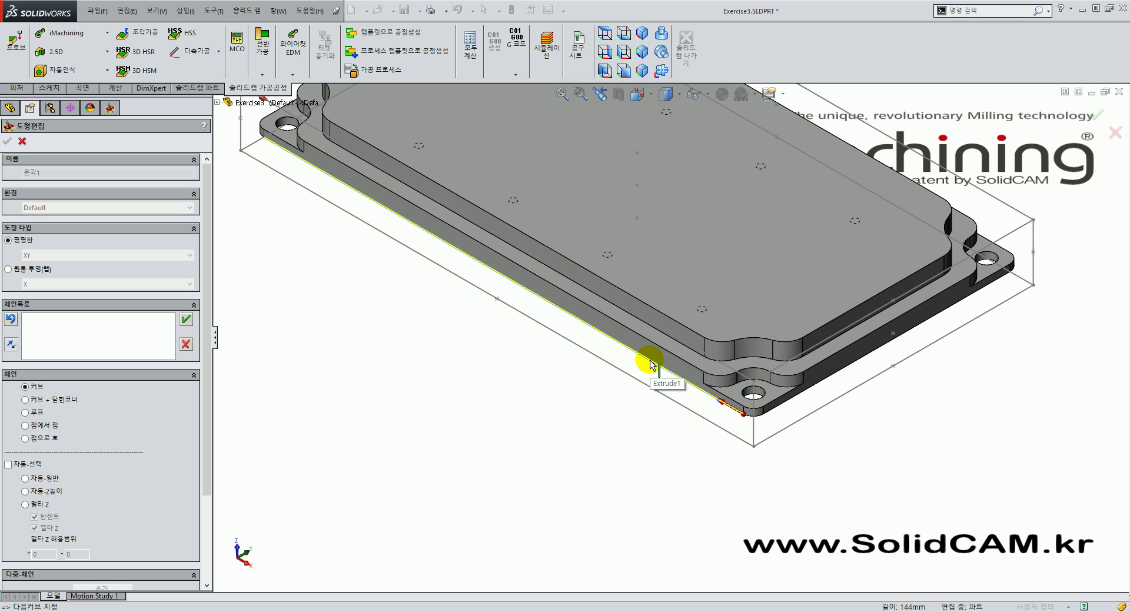
{"action": "scroll", "coordinate": [206, 395], "scroll_direction": "down", "scroll_amount": 5}
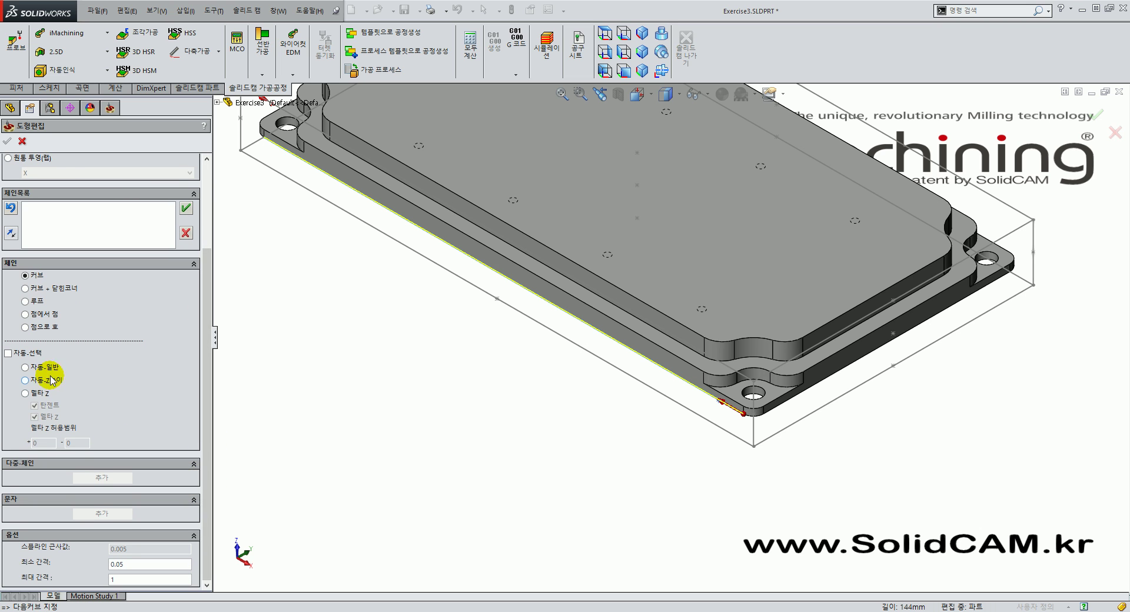
{"action": "left_click", "coordinate": [45, 383]}
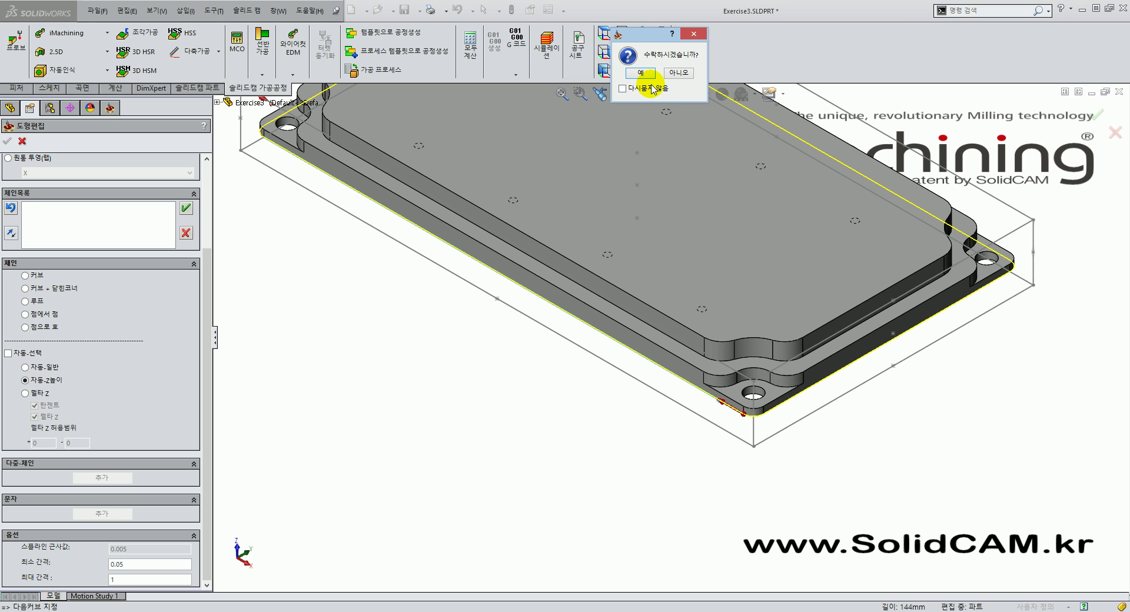
{"action": "left_click_drag", "start_coordinate": [662, 36], "coordinate": [505, 243]}
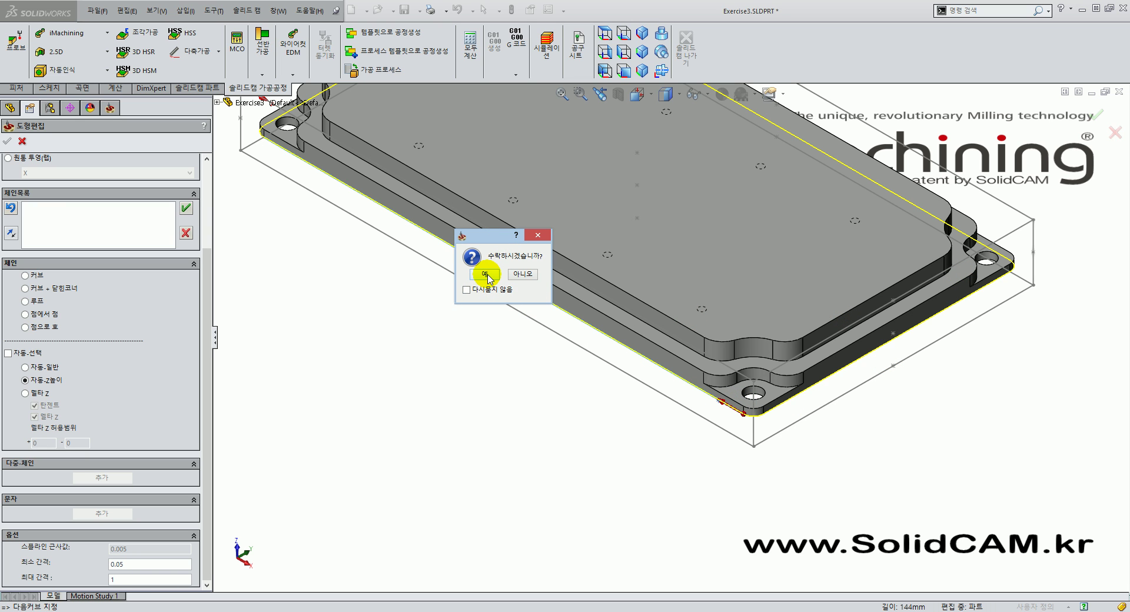
{"action": "left_click", "coordinate": [487, 276]}
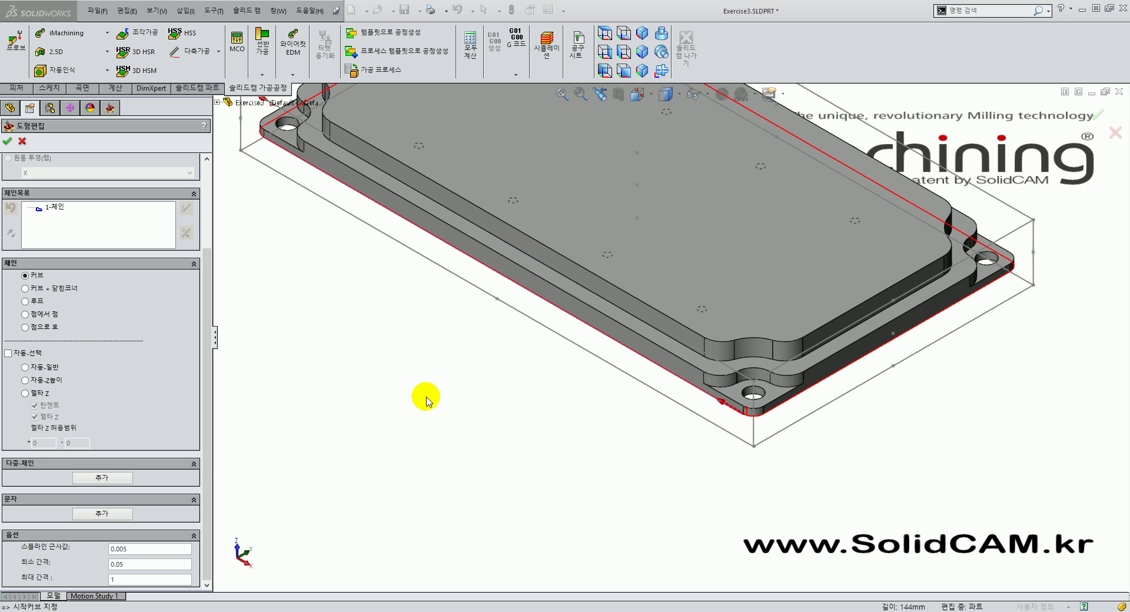
{"action": "key", "text": "f"}
{"action": "scroll", "coordinate": [576, 211], "scroll_direction": "down", "scroll_amount": 2}
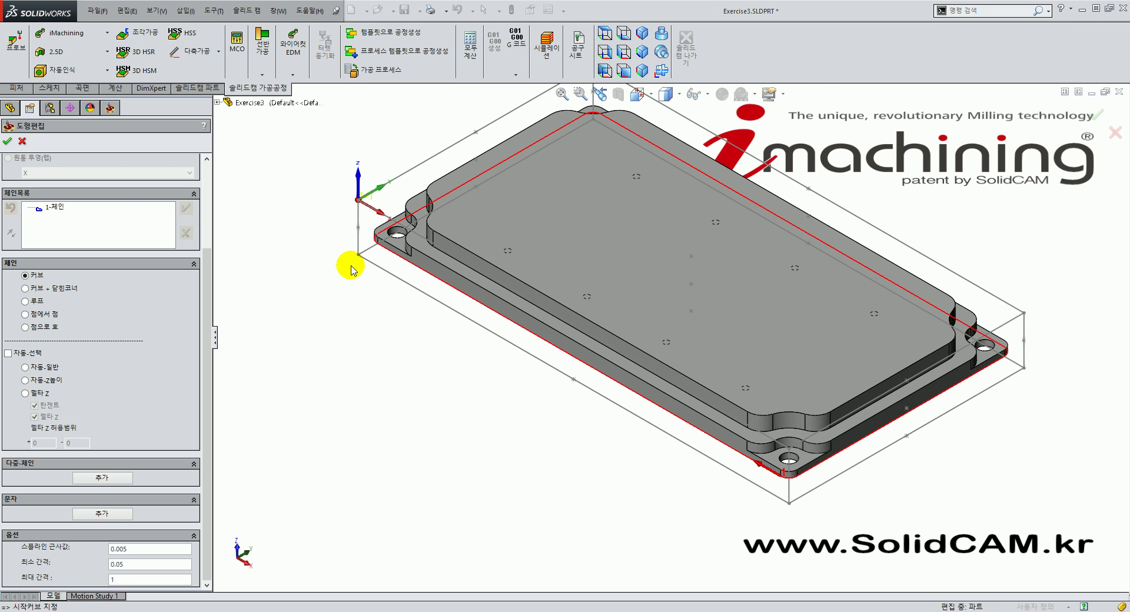
{"action": "left_click", "coordinate": [9, 143]}
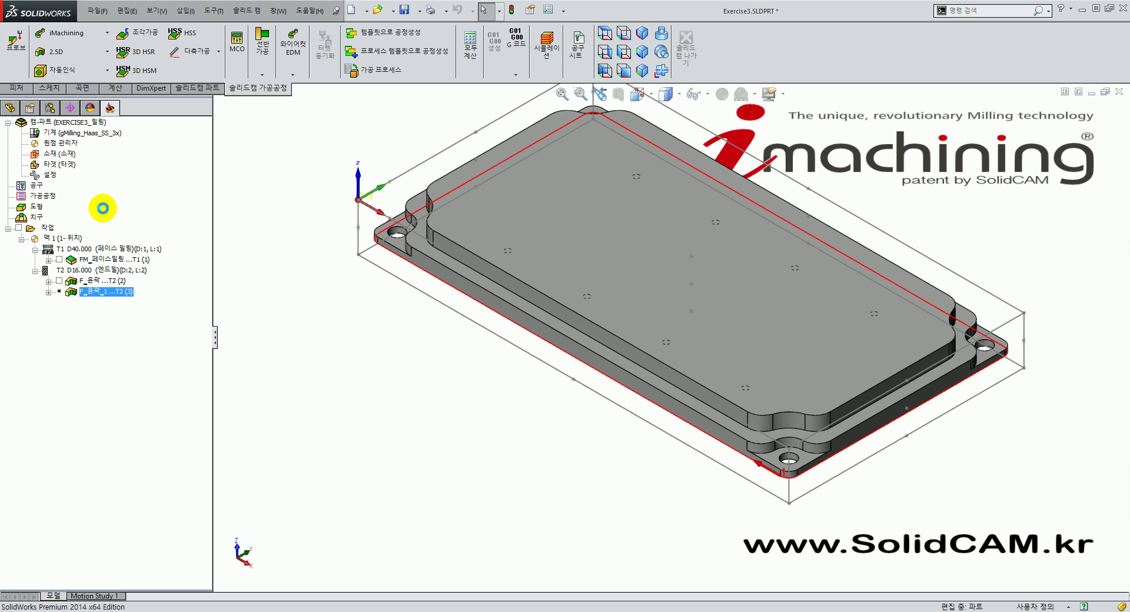
Check the tool data and set the operation's upper level to -7 from the middle step face around the part
{"action": "left_click", "coordinate": [171, 143]}
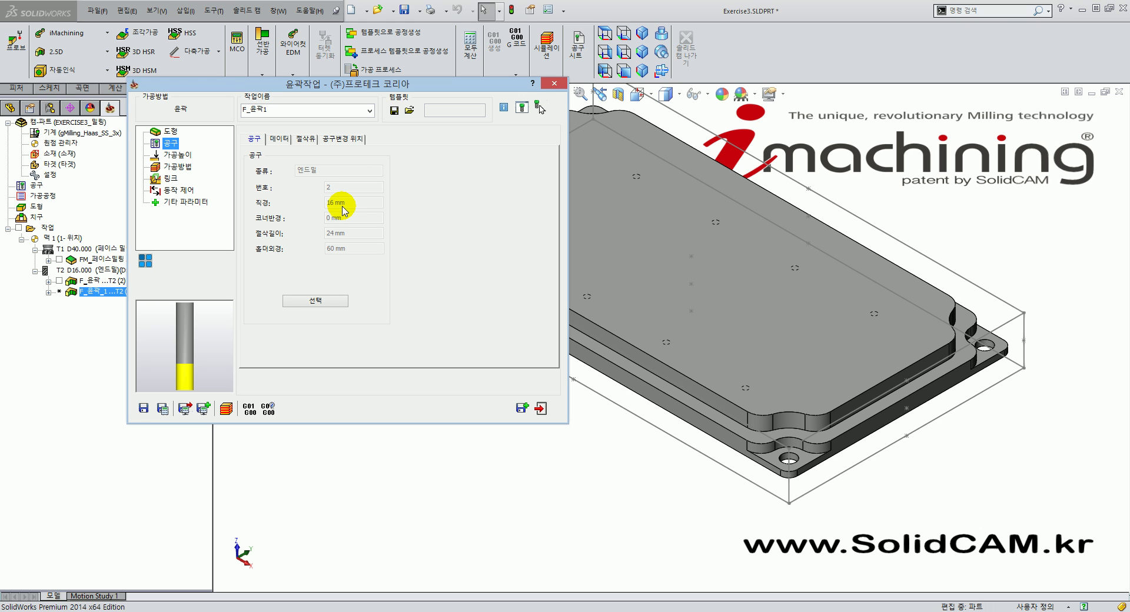
{"action": "left_click", "coordinate": [174, 156]}
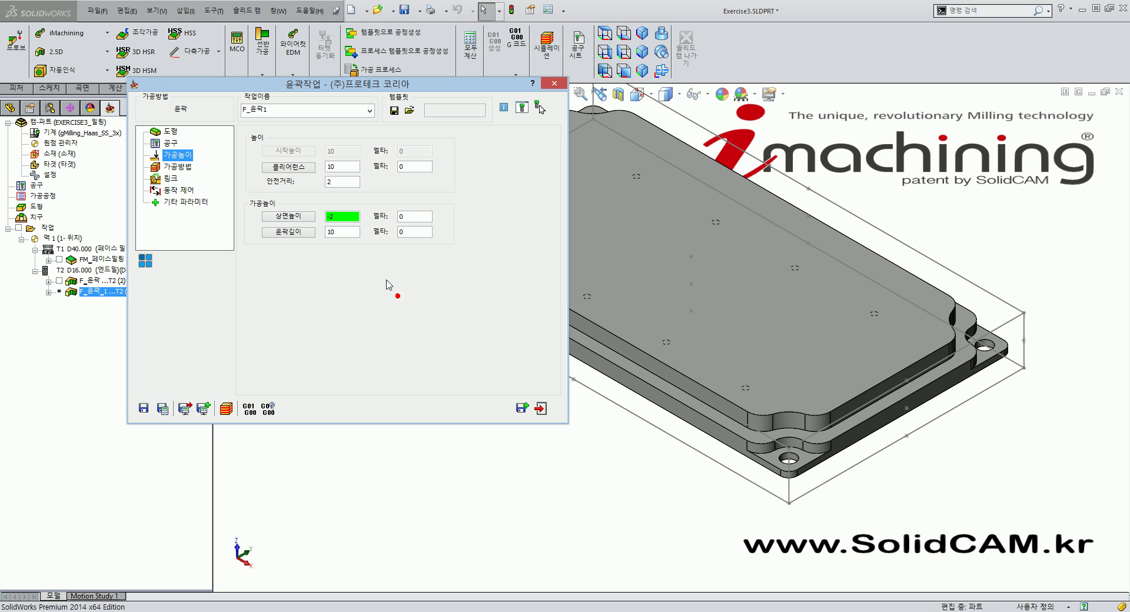
{"action": "left_click", "coordinate": [315, 222]}
{"action": "left_click", "coordinate": [347, 217]}
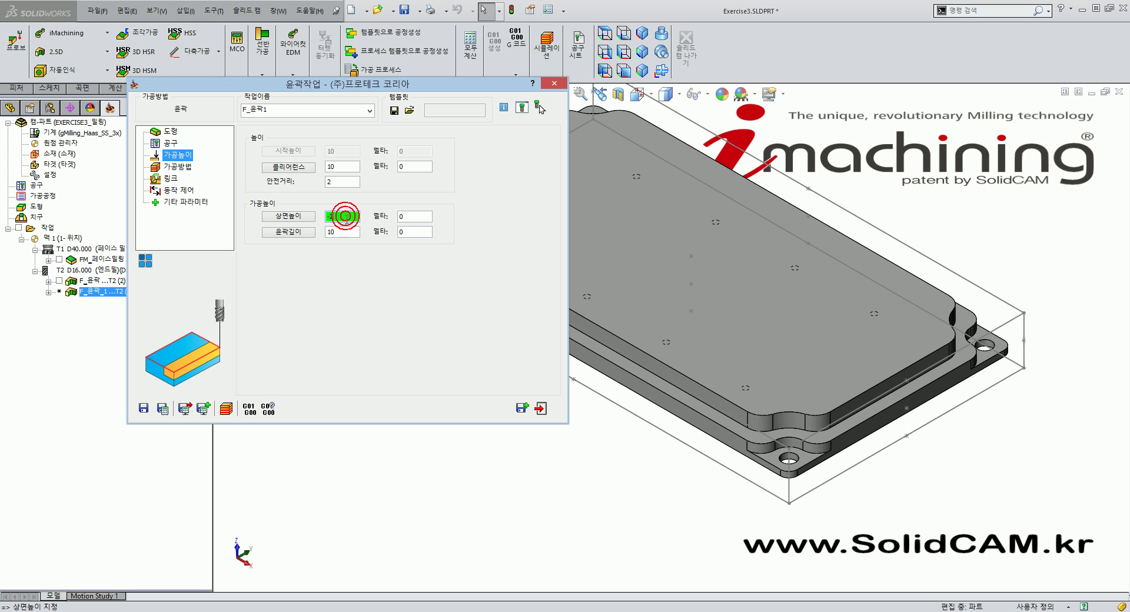
{"action": "left_click", "coordinate": [684, 398]}
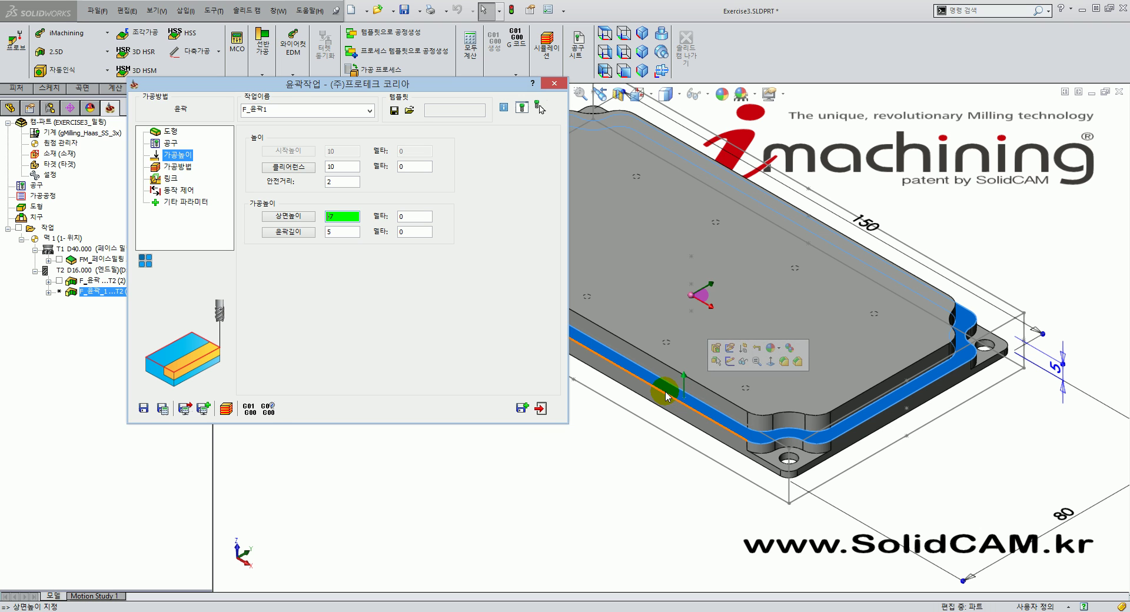
{"action": "left_click", "coordinate": [351, 215]}
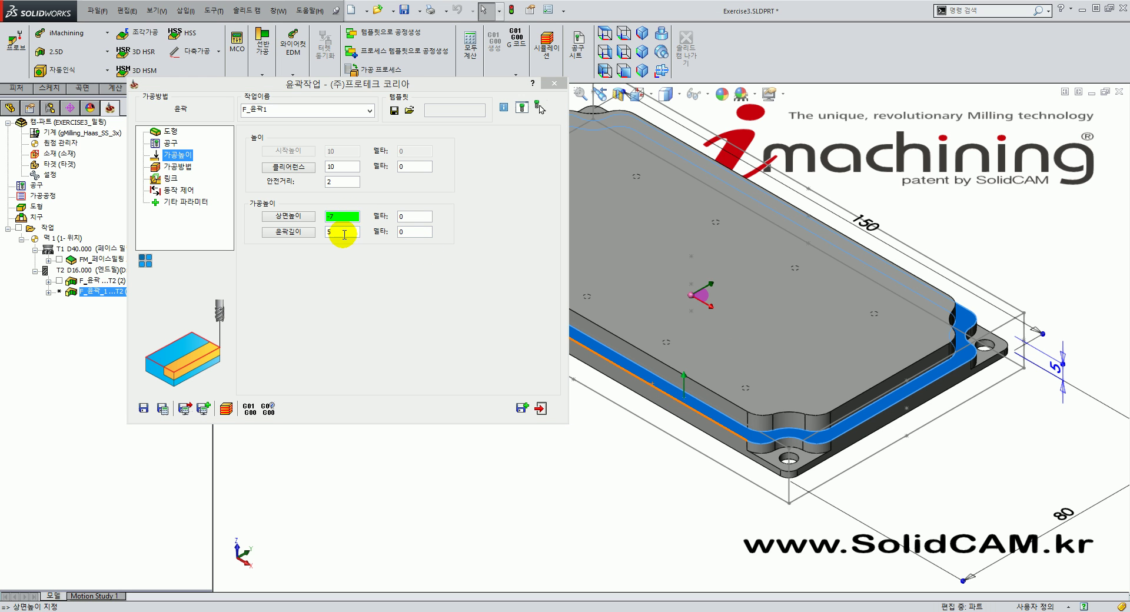
Set the profile depth to 5 from the bottom of the base plate and inspect the corner where it was taken
{"action": "left_click", "coordinate": [344, 233]}
{"action": "left_click", "coordinate": [346, 233]}
{"action": "double_click", "coordinate": [350, 231]}
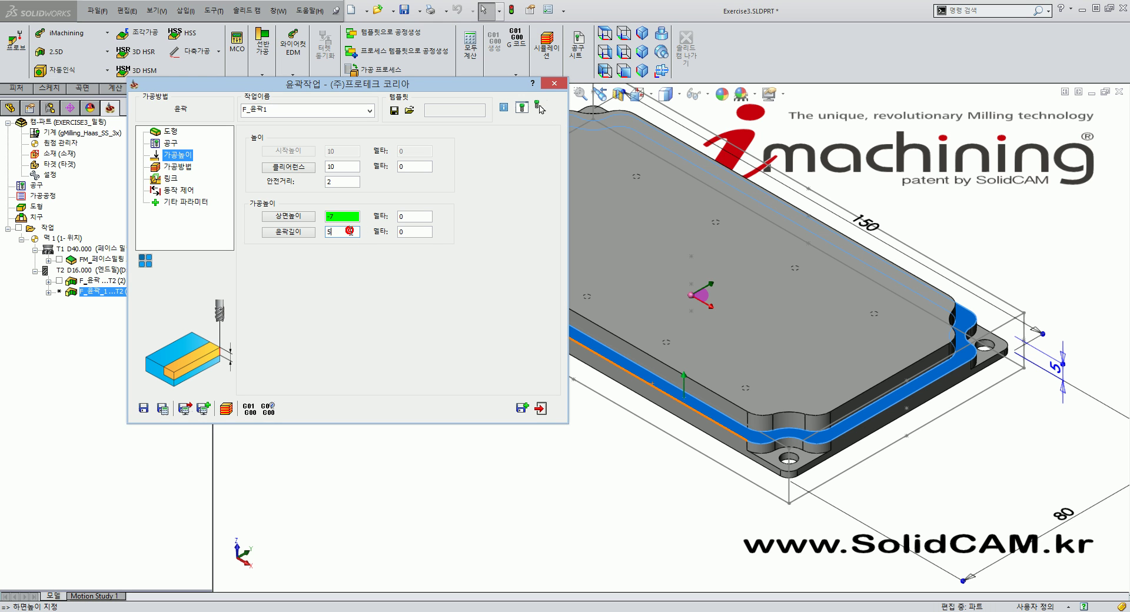
{"action": "middle_click_drag", "start_coordinate": [666, 429], "coordinate": [644, 40]}
{"action": "left_click", "coordinate": [799, 257]}
{"action": "left_click", "coordinate": [643, 40]}
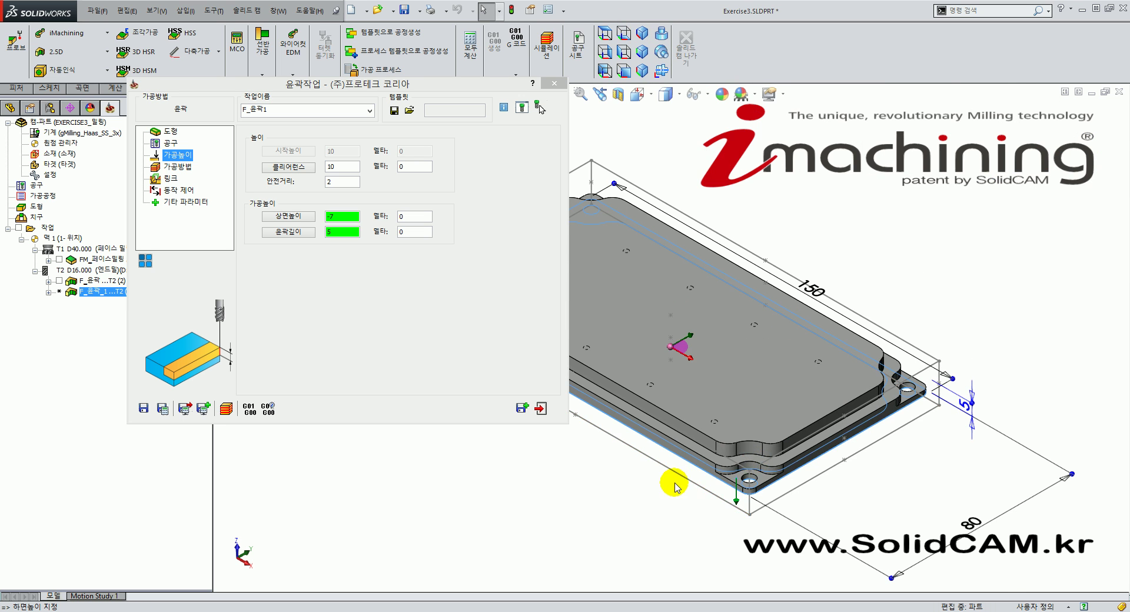
{"action": "scroll", "coordinate": [736, 488], "scroll_direction": "down", "scroll_amount": 6}
{"action": "scroll", "coordinate": [754, 471], "scroll_direction": "down", "scroll_amount": 2}
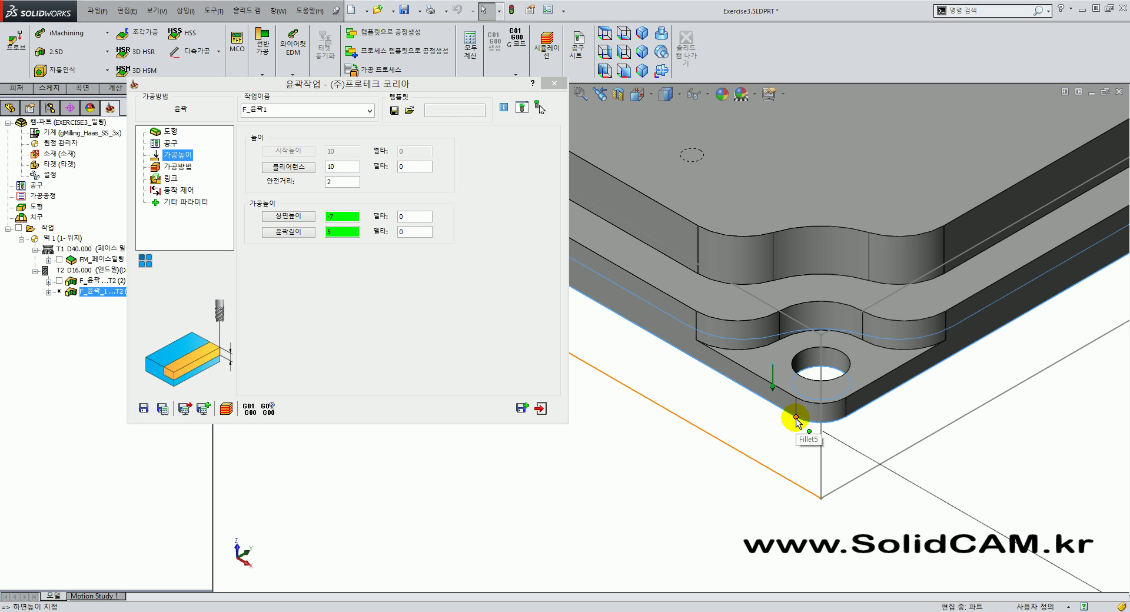
{"action": "scroll", "coordinate": [766, 434], "scroll_direction": "up", "scroll_amount": 8}
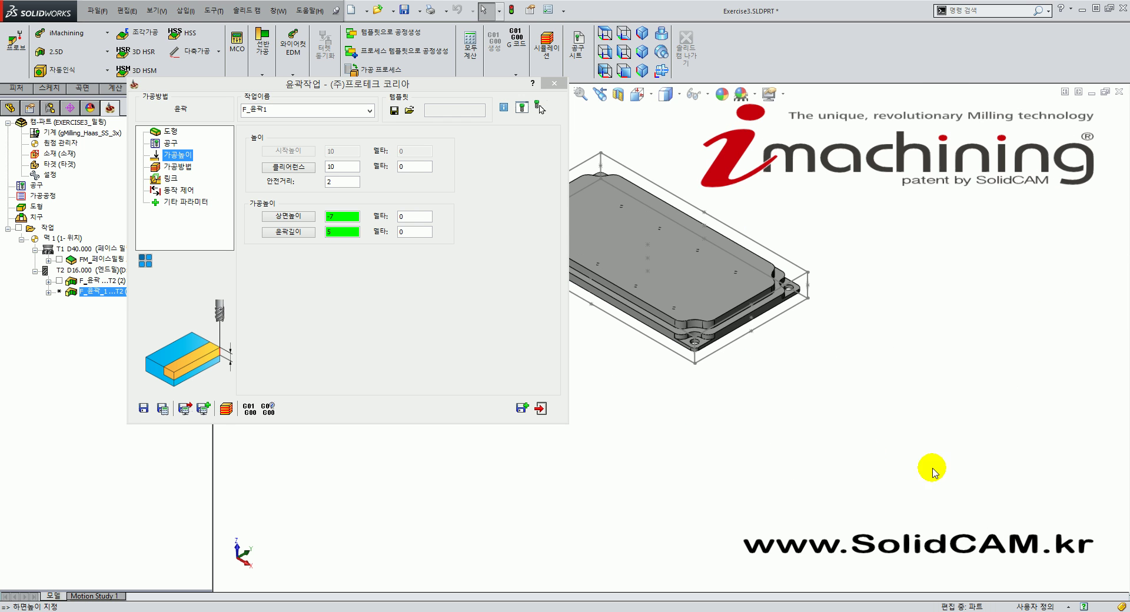
{"action": "left_click", "coordinate": [644, 36]}
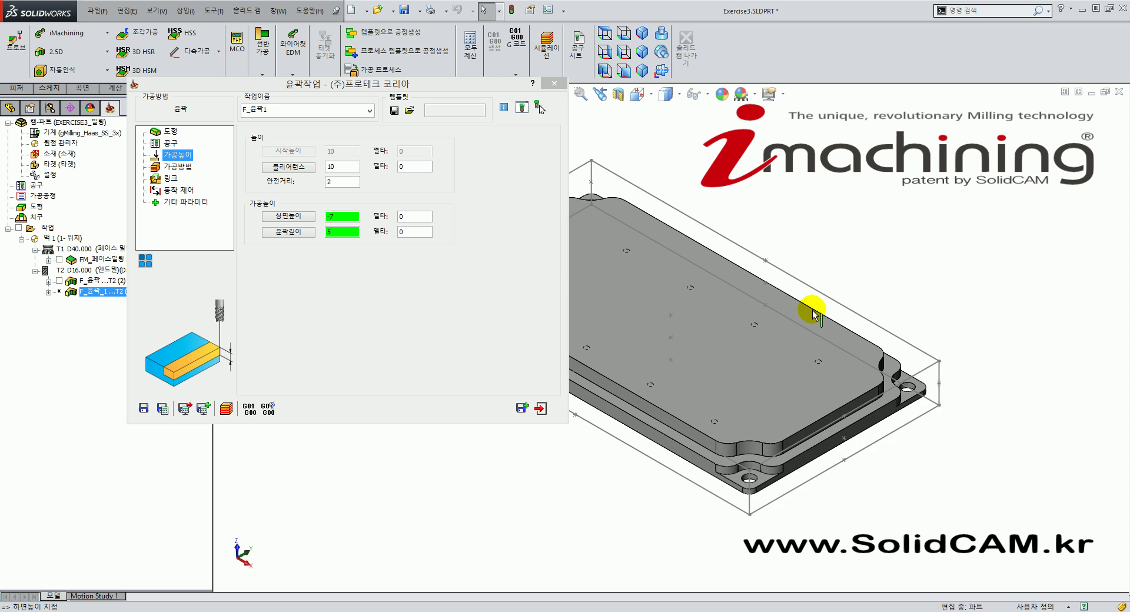
Check the tool side and start position of the new chain in the technology settings' geometry modification
{"action": "left_click", "coordinate": [174, 168]}
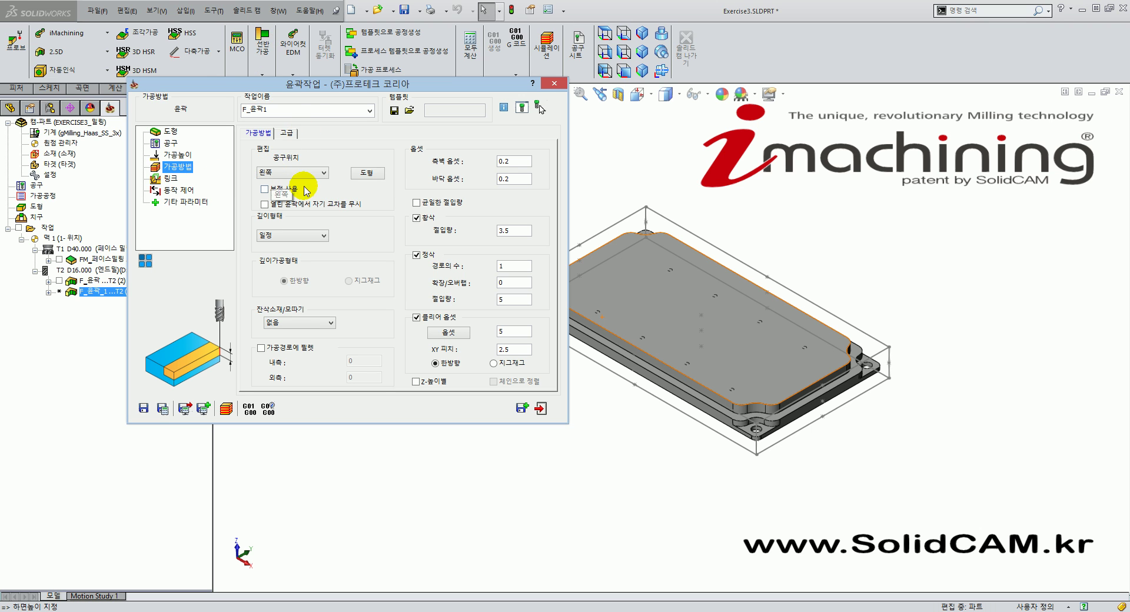
{"action": "left_click", "coordinate": [368, 175]}
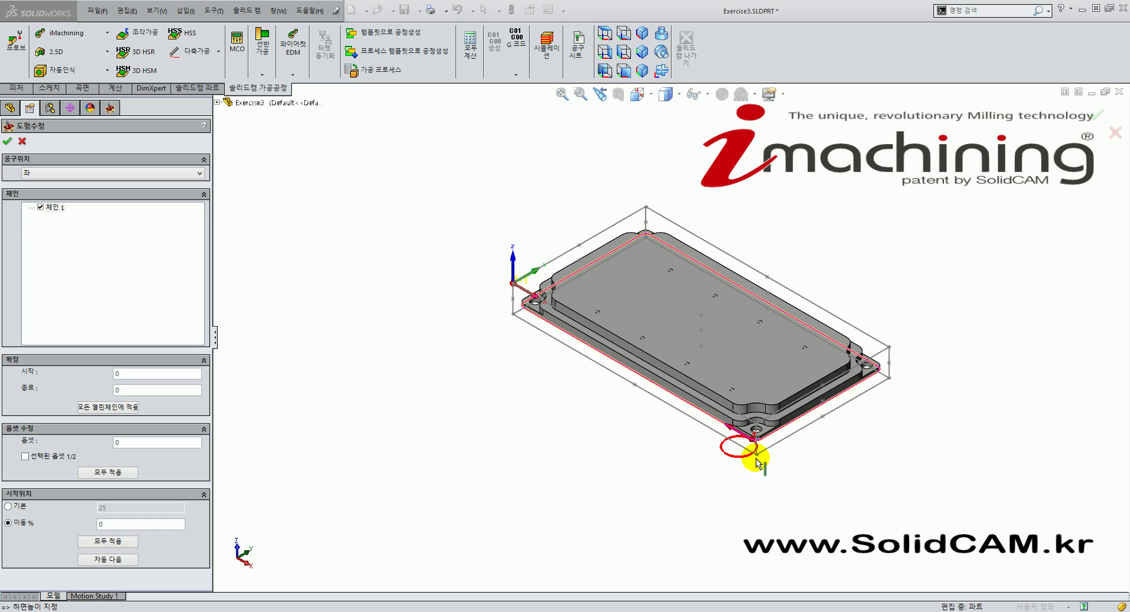
{"action": "left_click", "coordinate": [7, 141]}
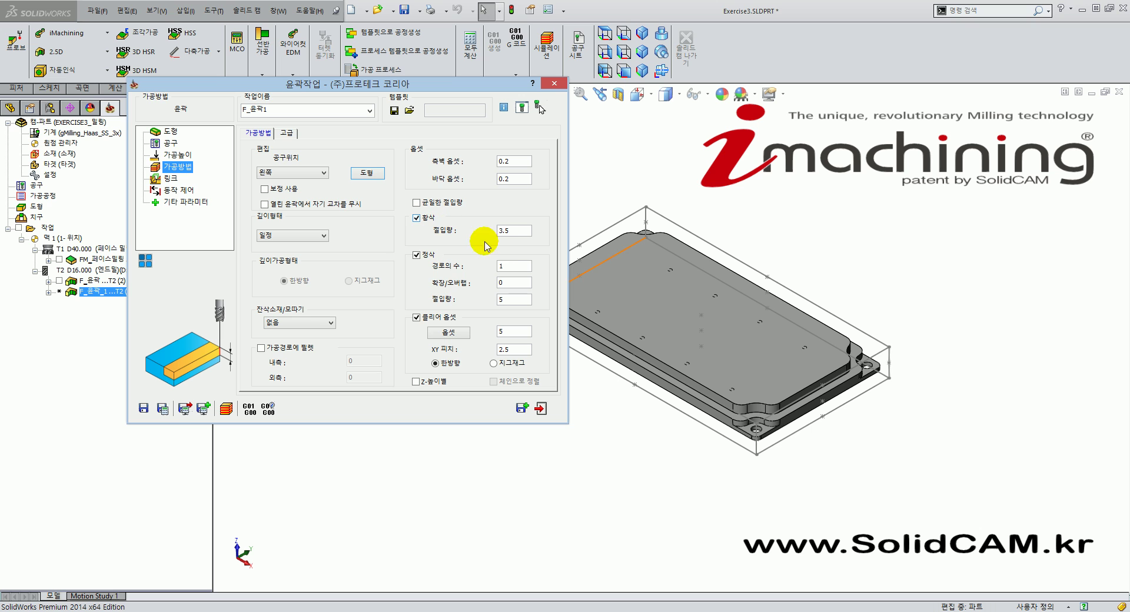
Set the roughing step down to 2.5 and the wall offset to 0.5, and check the finishing step down
{"action": "left_click", "coordinate": [518, 231]}
{"action": "type", "text": "2.5"}
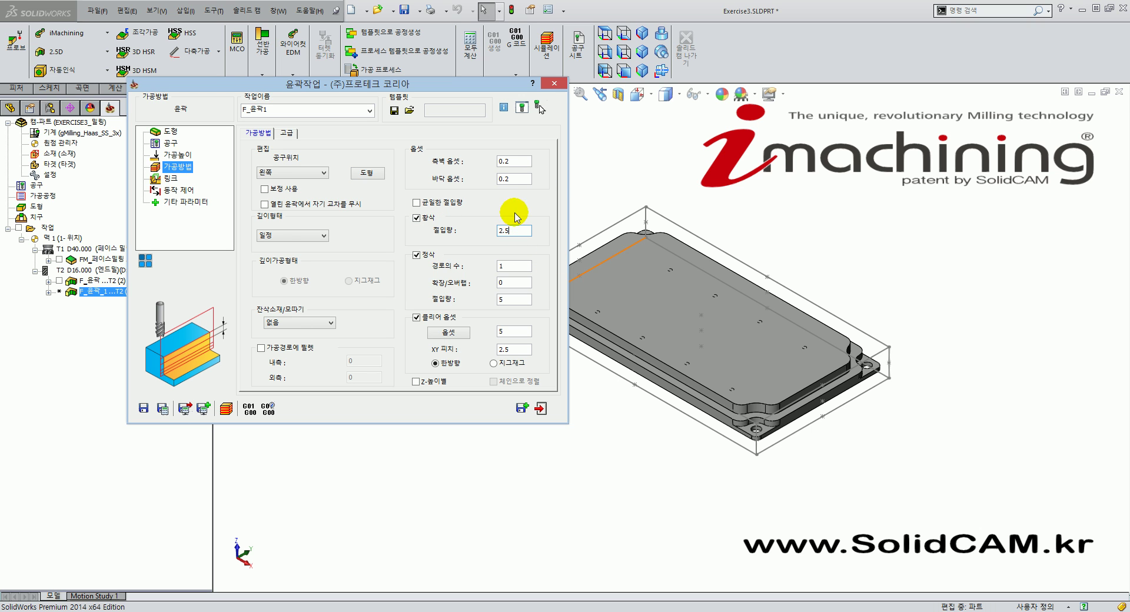
{"action": "left_click", "coordinate": [518, 162]}
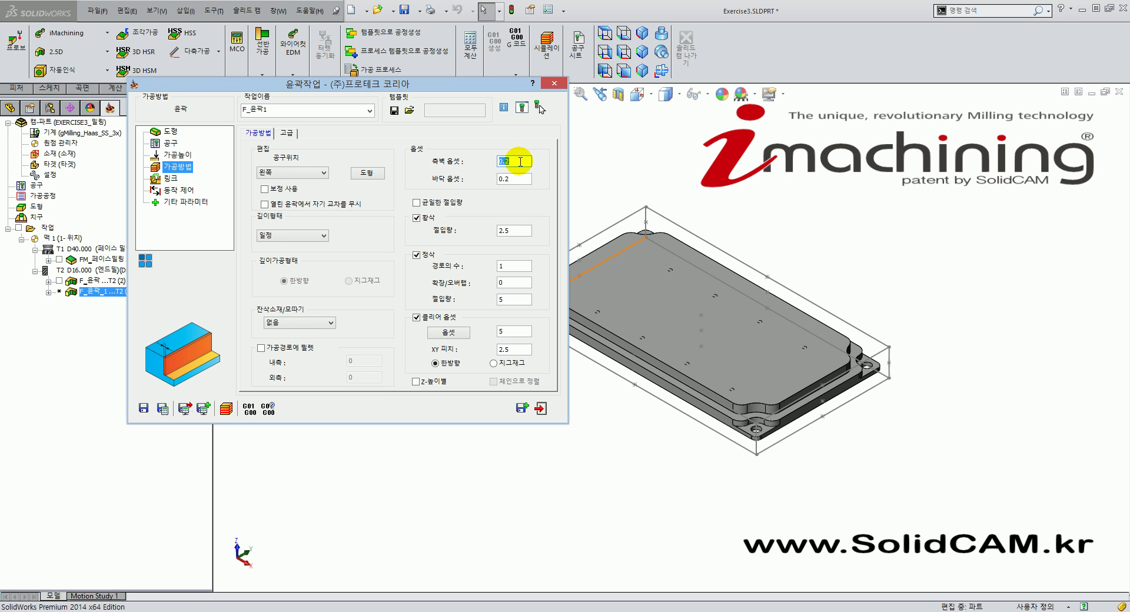
{"action": "type", "text": "0.5"}
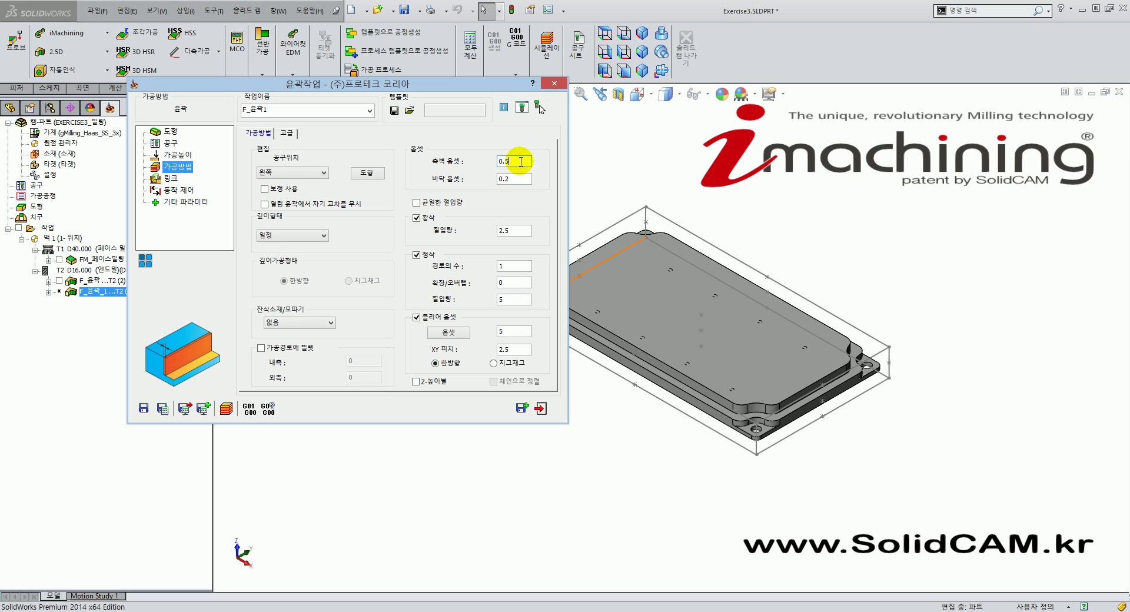
{"action": "left_click", "coordinate": [517, 297]}
{"action": "left_click", "coordinate": [517, 300]}
{"action": "double_click", "coordinate": [517, 301]}
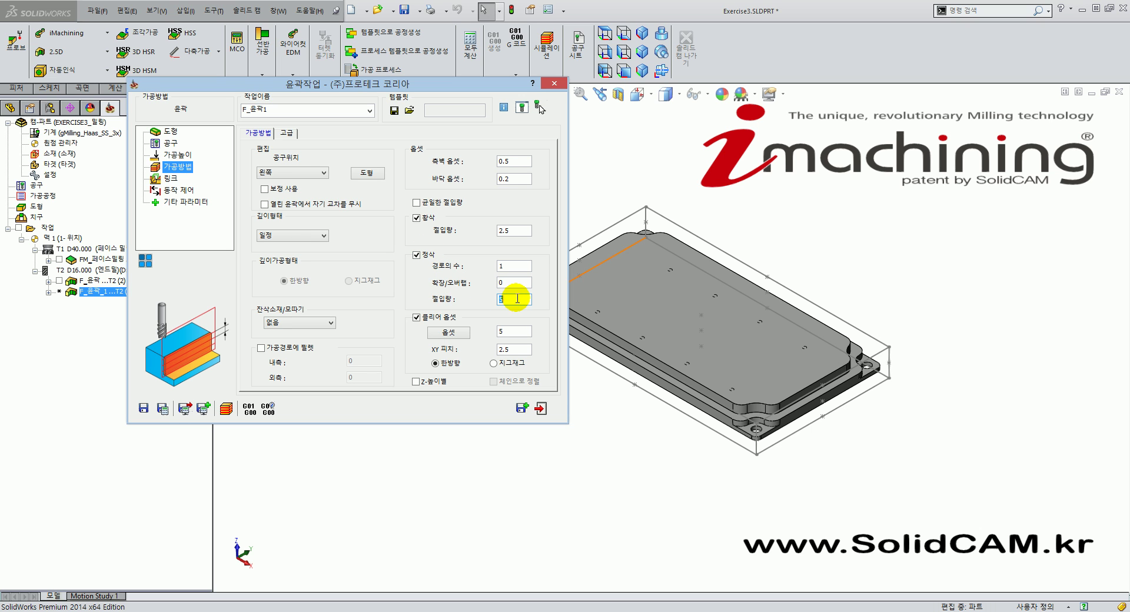
Turn off the clear offset option for the base outline's profile operation
{"action": "left_click", "coordinate": [517, 348]}
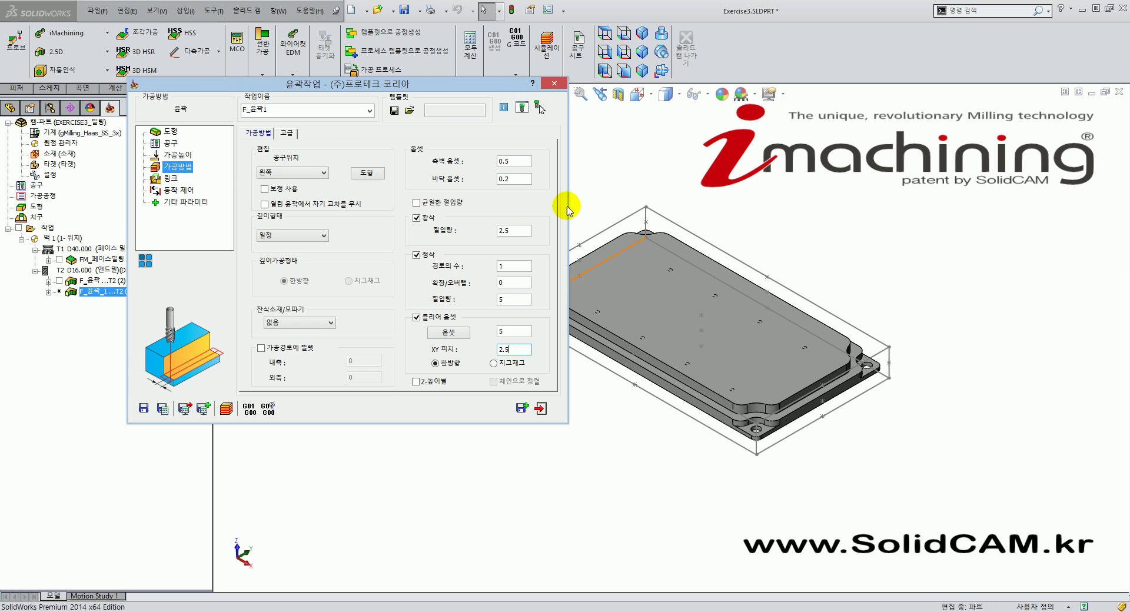
{"action": "left_click_drag", "start_coordinate": [443, 87], "coordinate": [371, 55]}
{"action": "middle_click_drag", "start_coordinate": [600, 303], "coordinate": [614, 399]}
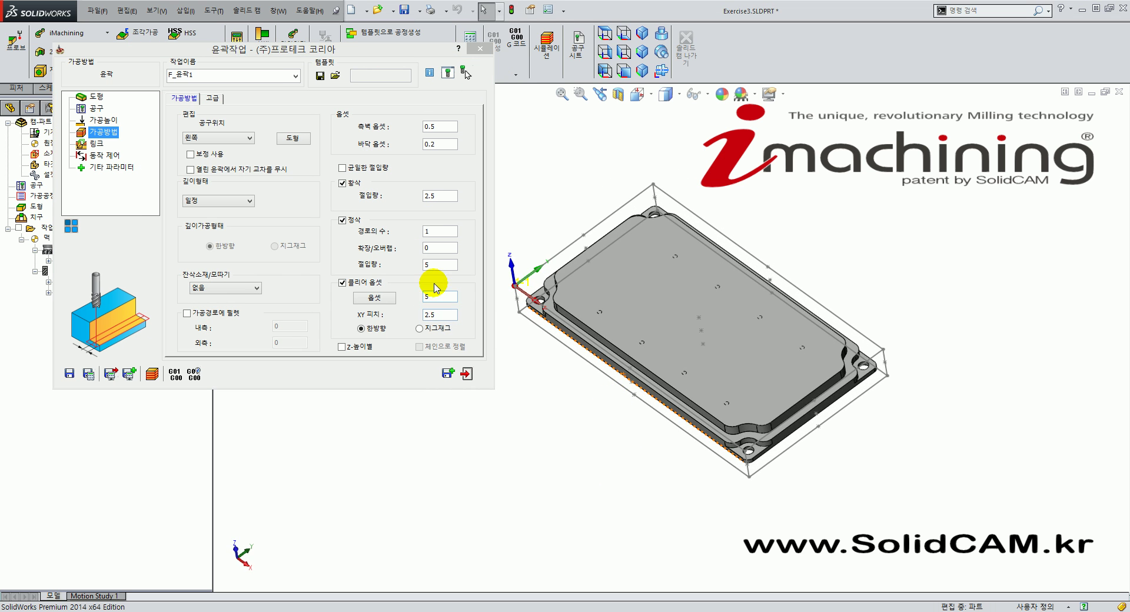
{"action": "left_click", "coordinate": [343, 286]}
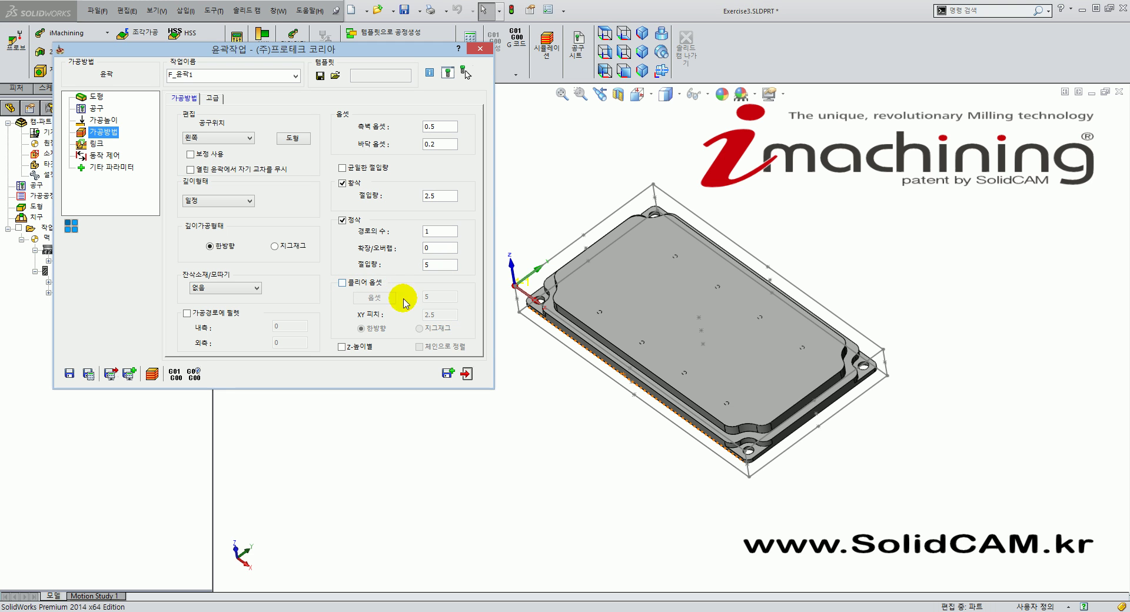
{"action": "left_click", "coordinate": [542, 414]}
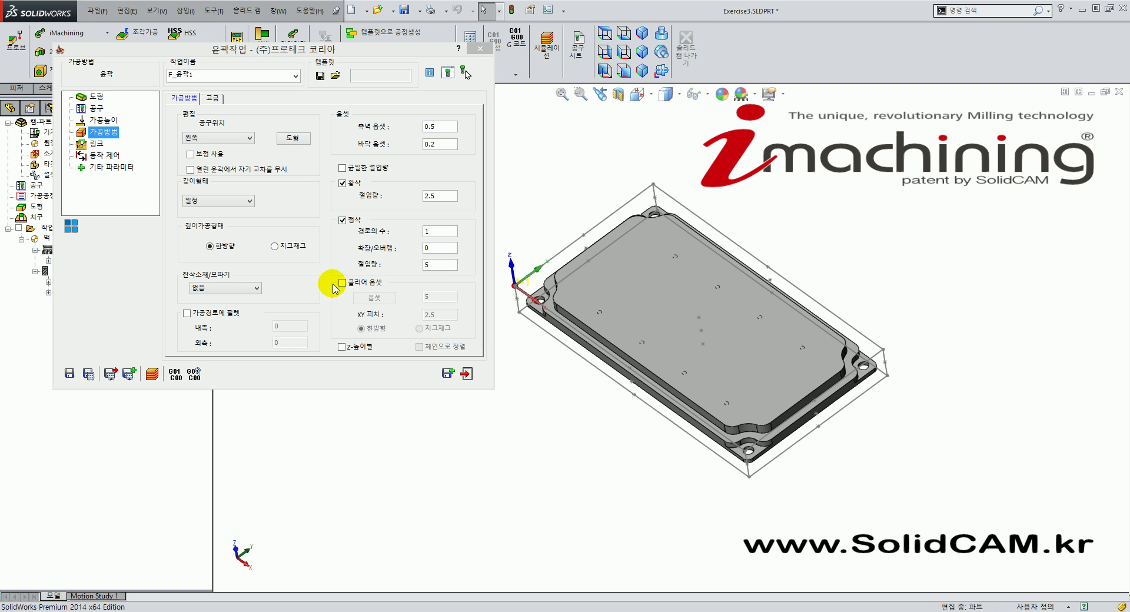
Set the arc lead-in to a tangent extension of 0 and a radius of 12, keeping the distance option
{"action": "left_click", "coordinate": [95, 144]}
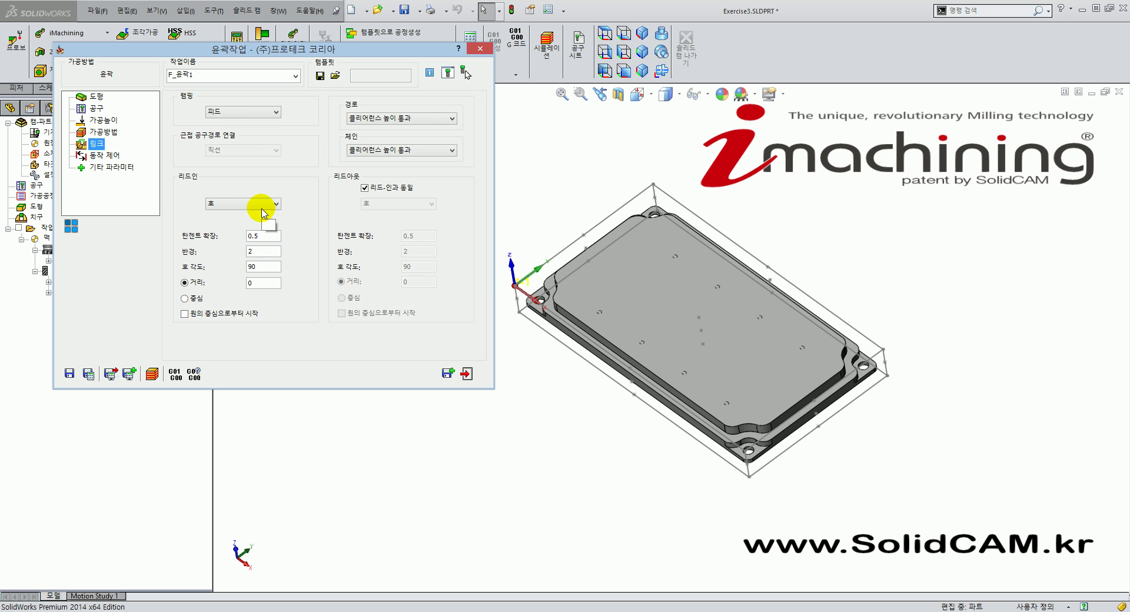
{"action": "left_click", "coordinate": [265, 250]}
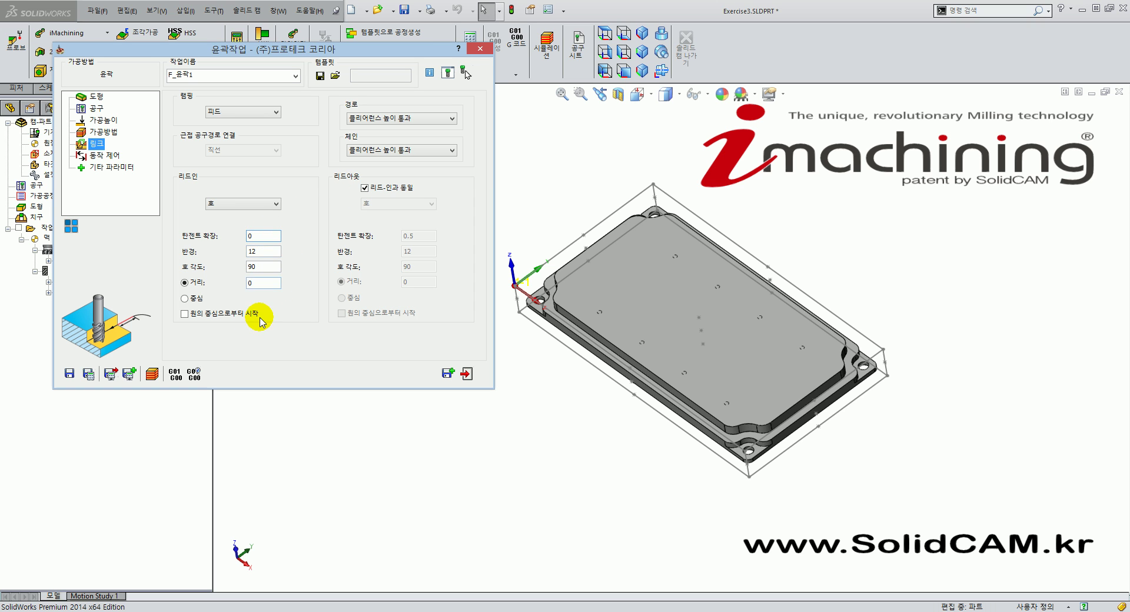
{"action": "left_click", "coordinate": [189, 283]}
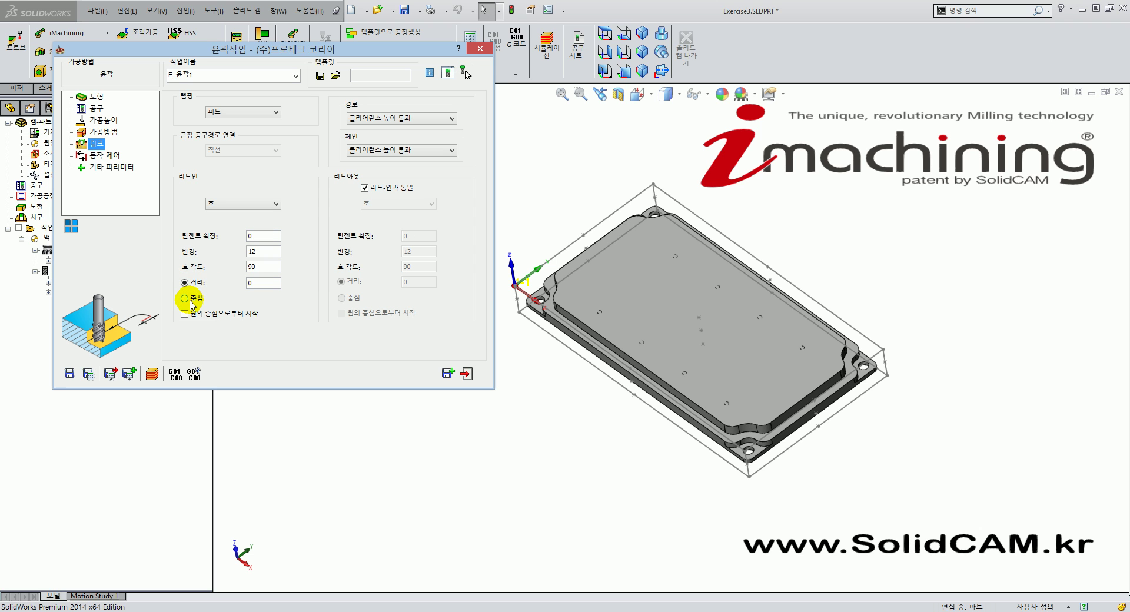
{"action": "left_click", "coordinate": [190, 301]}
{"action": "left_click", "coordinate": [189, 281]}
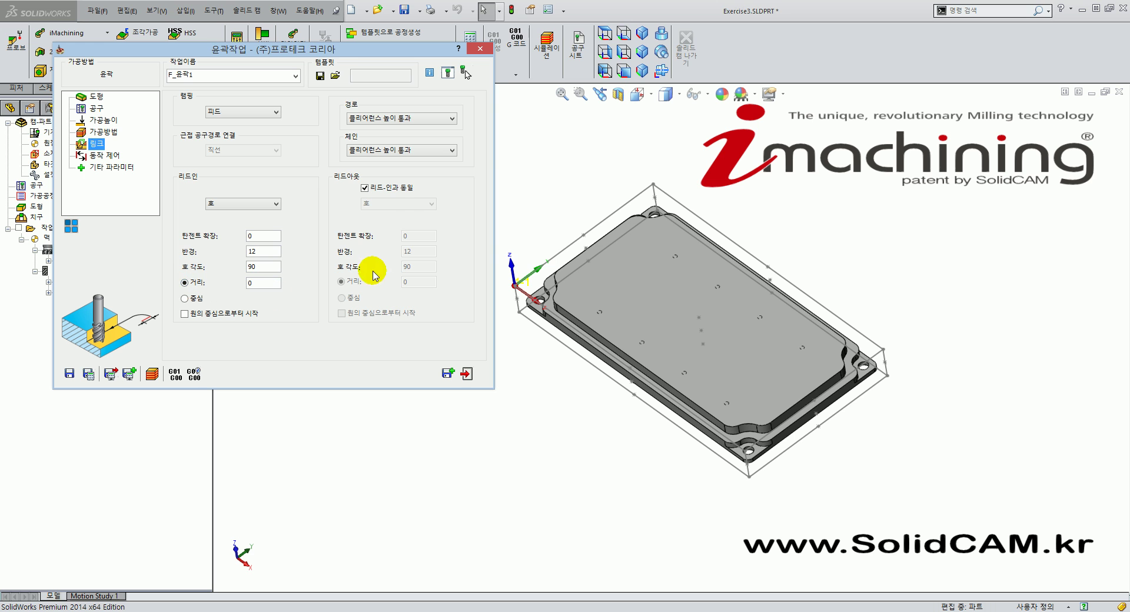
{"action": "left_click_drag", "start_coordinate": [290, 50], "coordinate": [373, 57]}
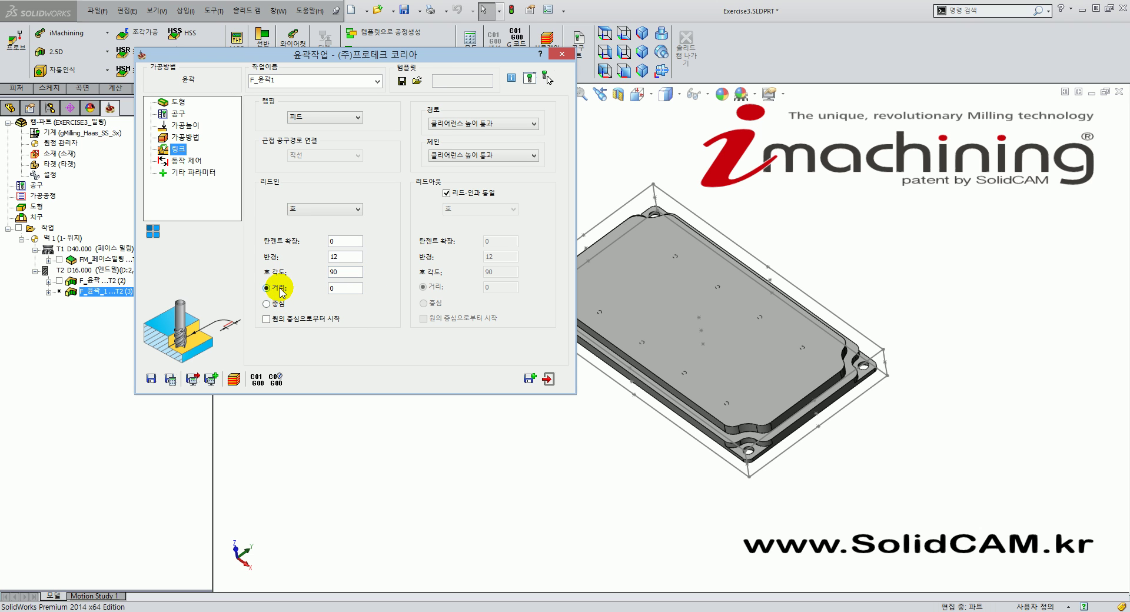
Save and calculate the profile operation, inspect its toolpath and lead-in arcs at the corner, and hide the toolpath
{"action": "left_click", "coordinate": [168, 384]}
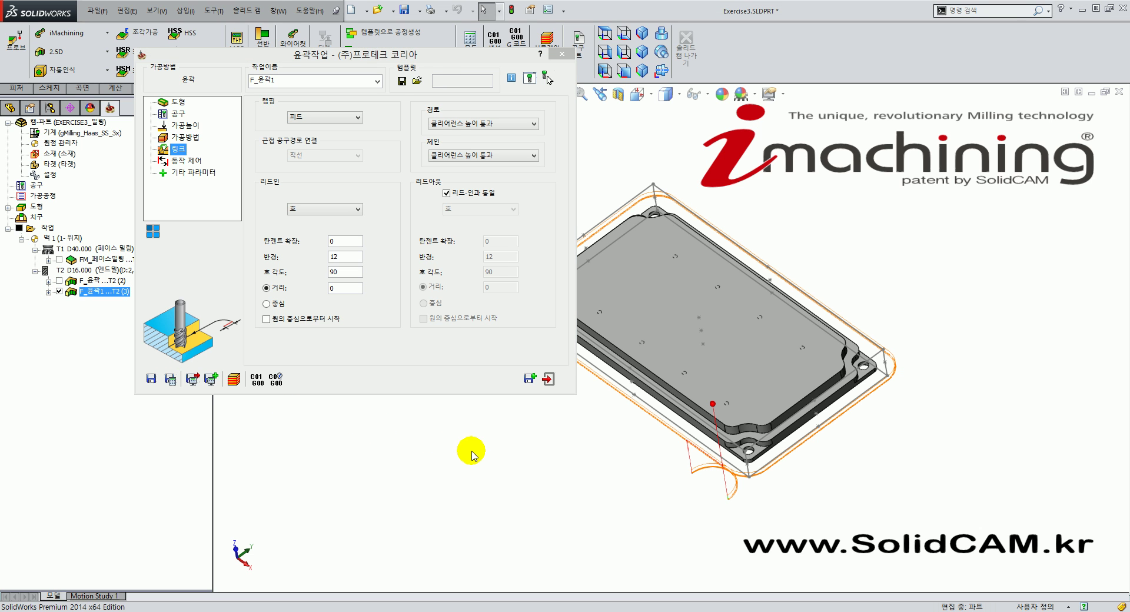
{"action": "scroll", "coordinate": [655, 471], "scroll_direction": "up", "scroll_amount": 5}
{"action": "scroll", "coordinate": [709, 411], "scroll_direction": "down", "scroll_amount": 6}
{"action": "middle_click_drag", "start_coordinate": [707, 381], "coordinate": [699, 447]}
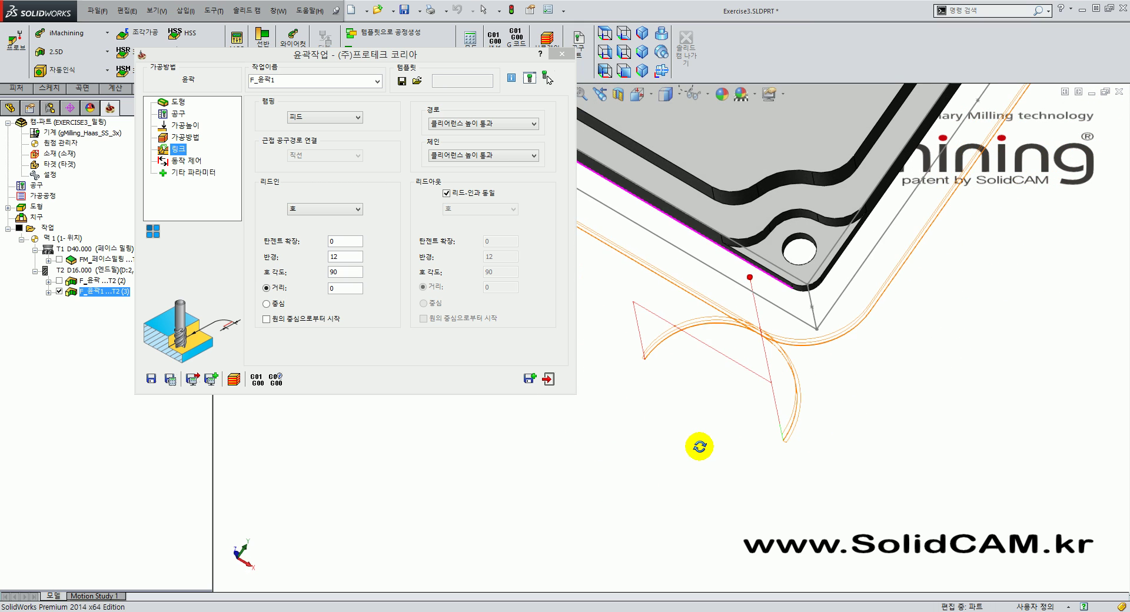
{"action": "scroll", "coordinate": [698, 430], "scroll_direction": "up", "scroll_amount": 3}
{"action": "scroll", "coordinate": [786, 388], "scroll_direction": "up", "scroll_amount": 1}
{"action": "middle_click_drag", "start_coordinate": [785, 386], "coordinate": [602, 357]}
{"action": "scroll", "coordinate": [789, 391], "scroll_direction": "up", "scroll_amount": 3}
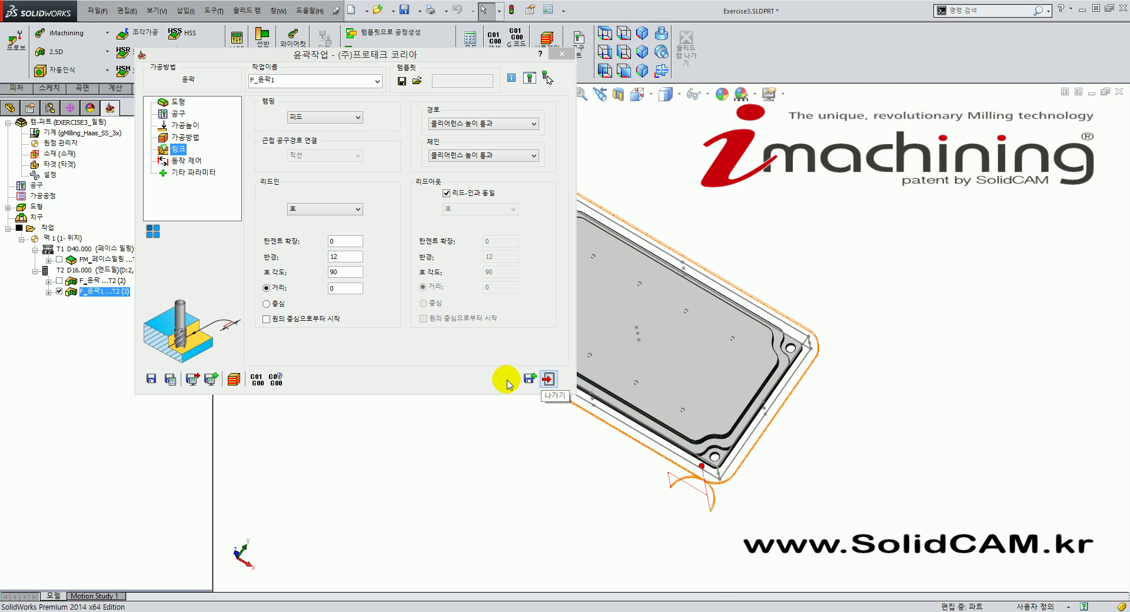
{"action": "left_click", "coordinate": [59, 292]}
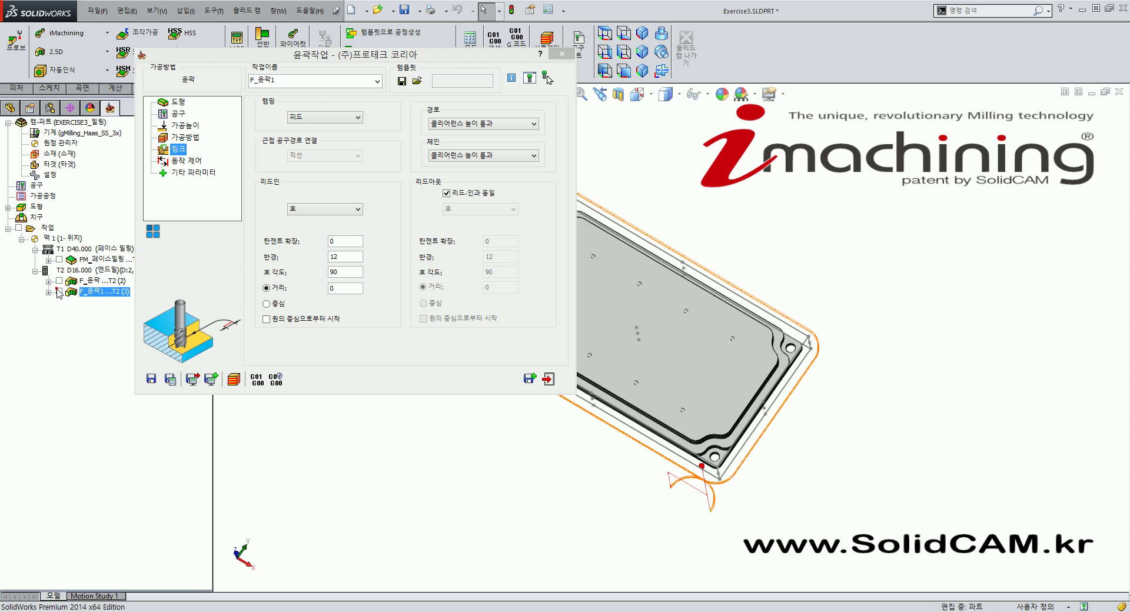
Simulate the base outline profile operation in SolidVerify, then exit the simulation and the operation
{"action": "left_click", "coordinate": [643, 38]}
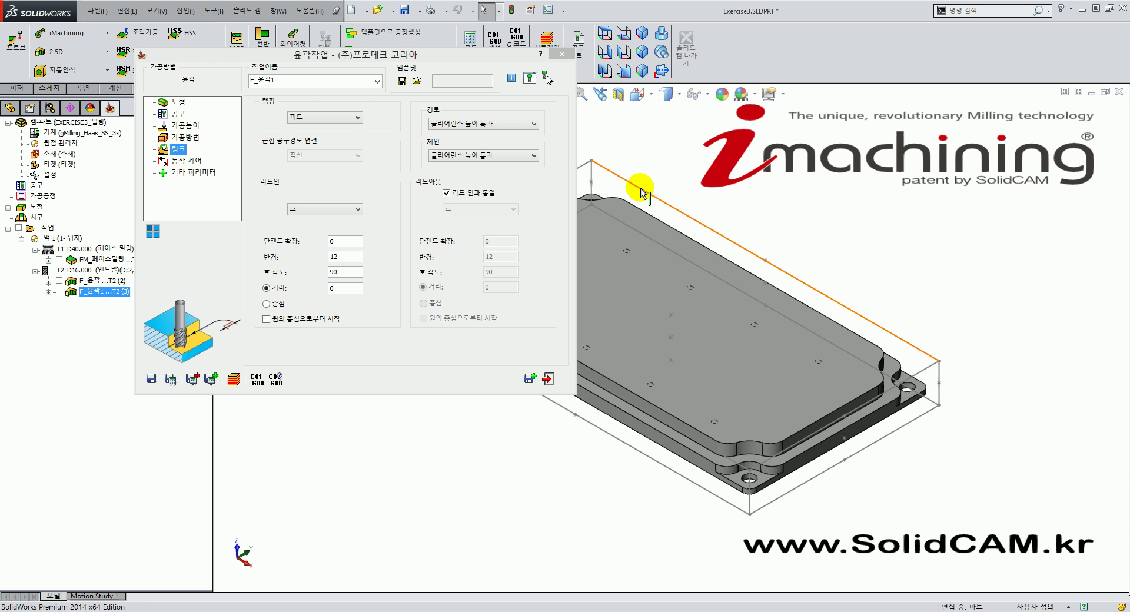
{"action": "left_click", "coordinate": [235, 380]}
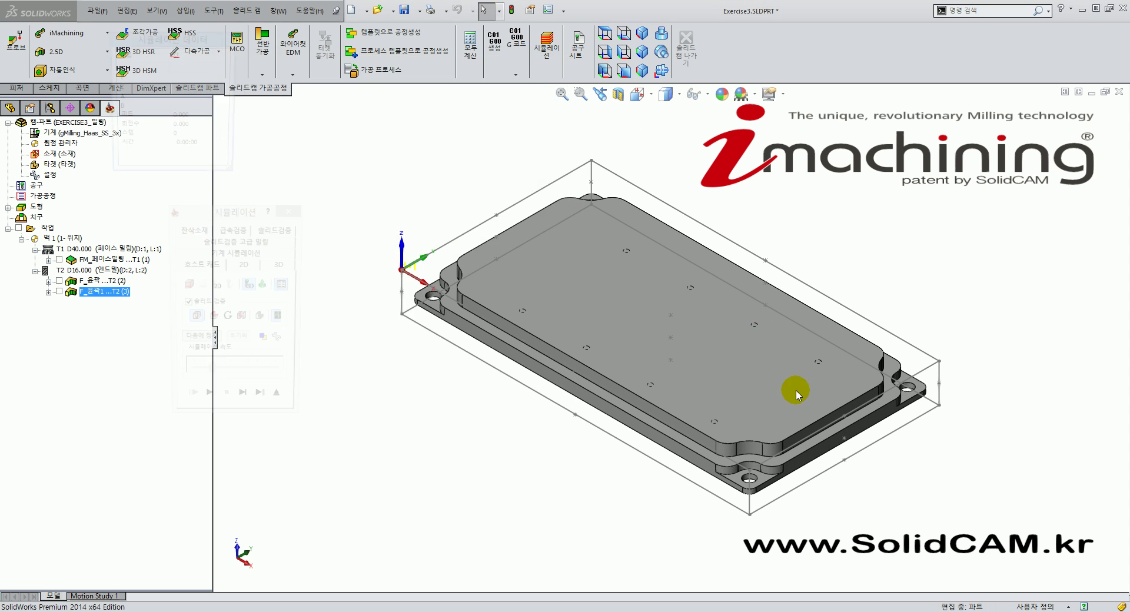
{"action": "left_click", "coordinate": [287, 231]}
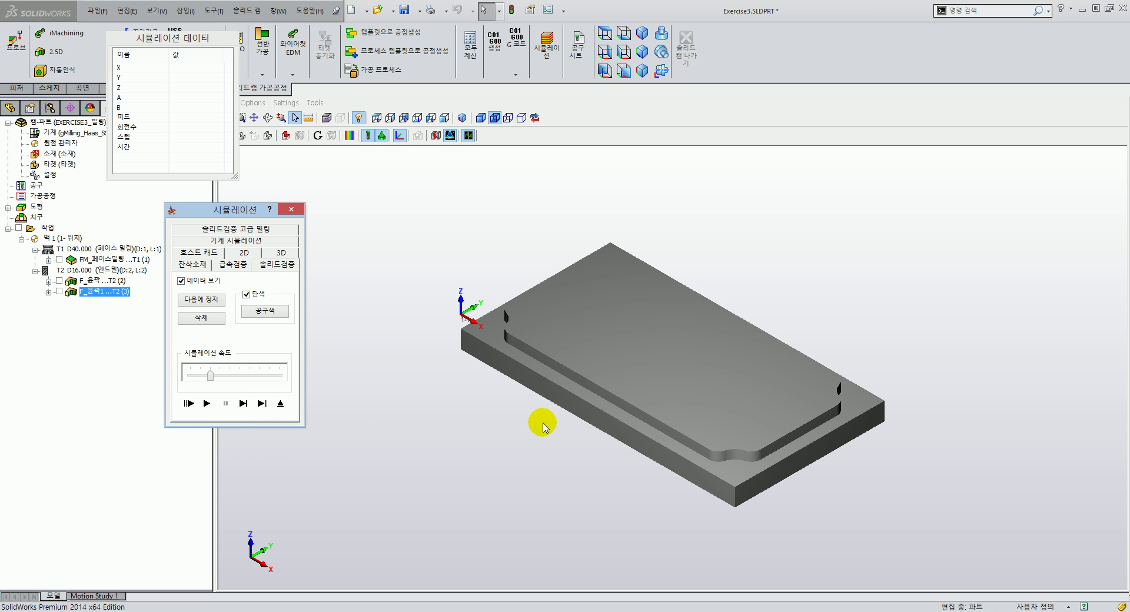
{"action": "left_click", "coordinate": [207, 404]}
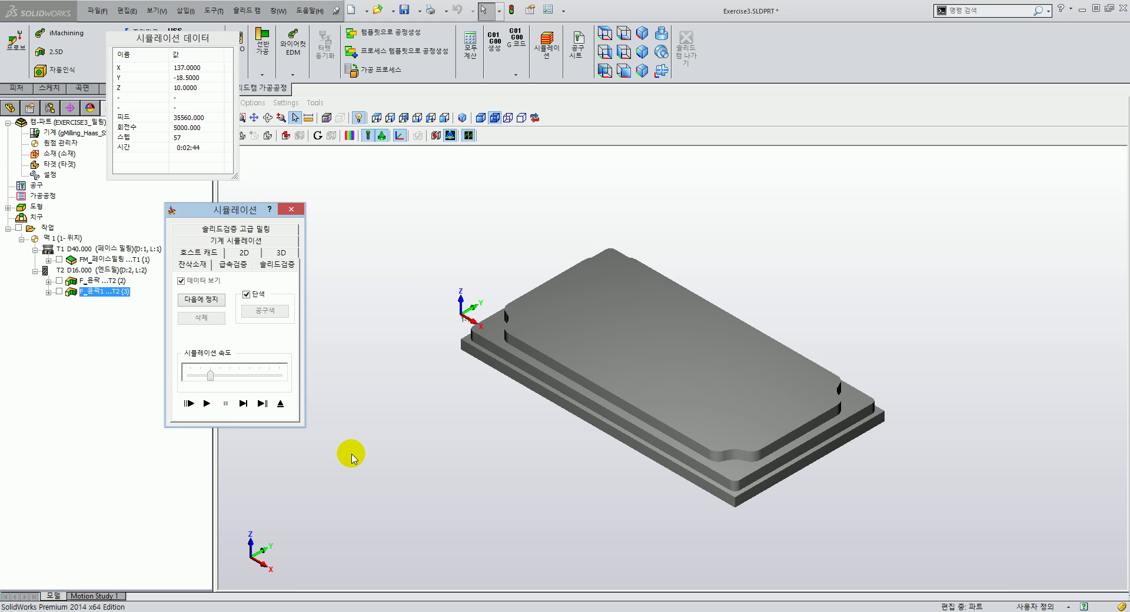
{"action": "left_click", "coordinate": [362, 289]}
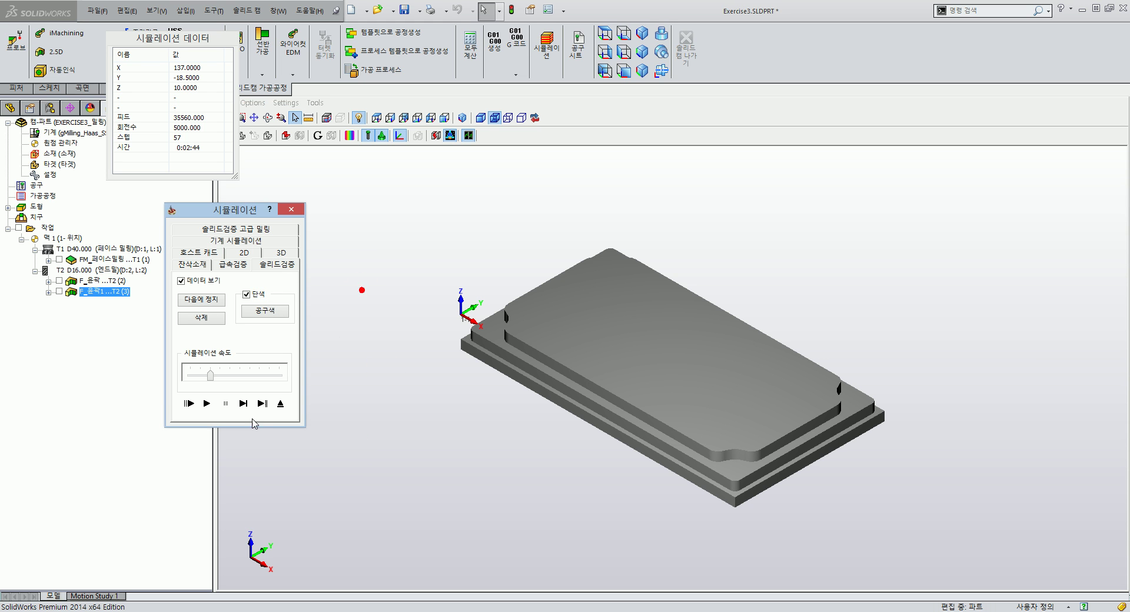
{"action": "left_click", "coordinate": [281, 404]}
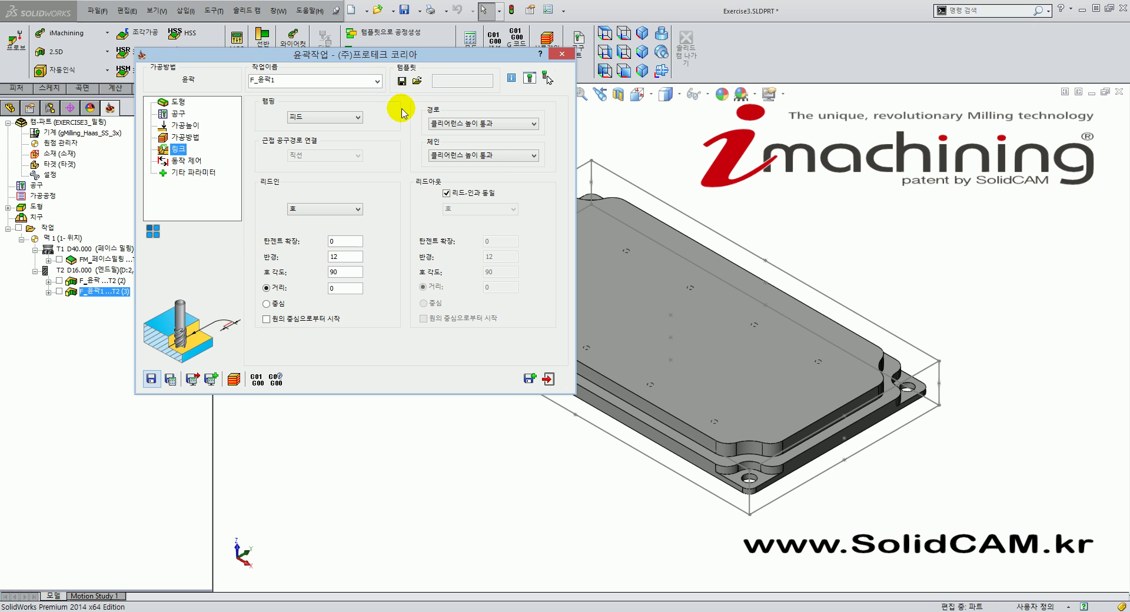
{"action": "left_click", "coordinate": [548, 379]}
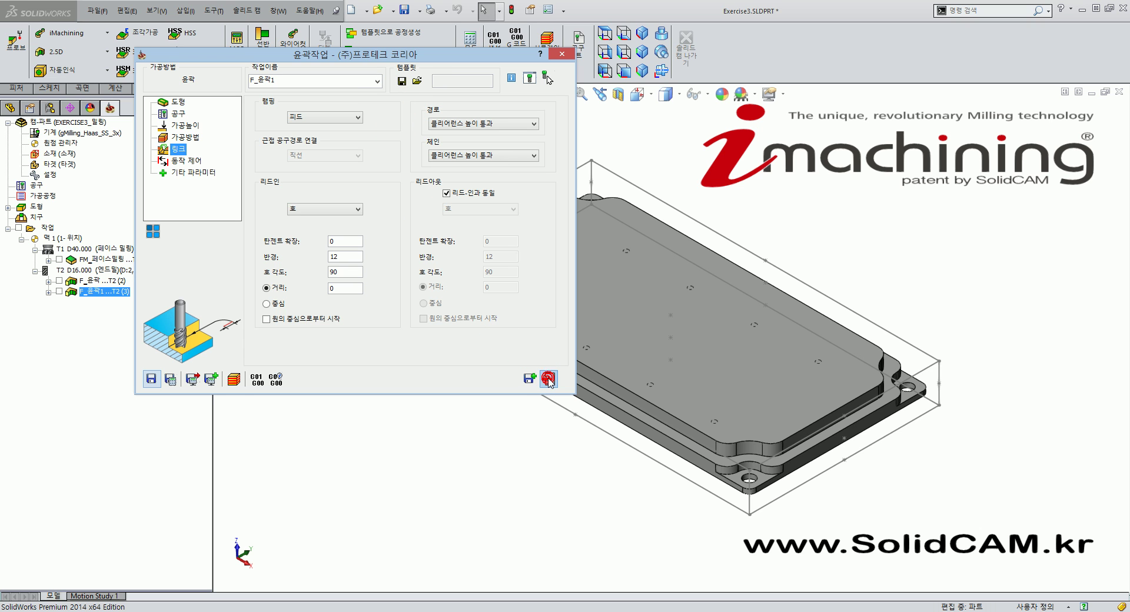